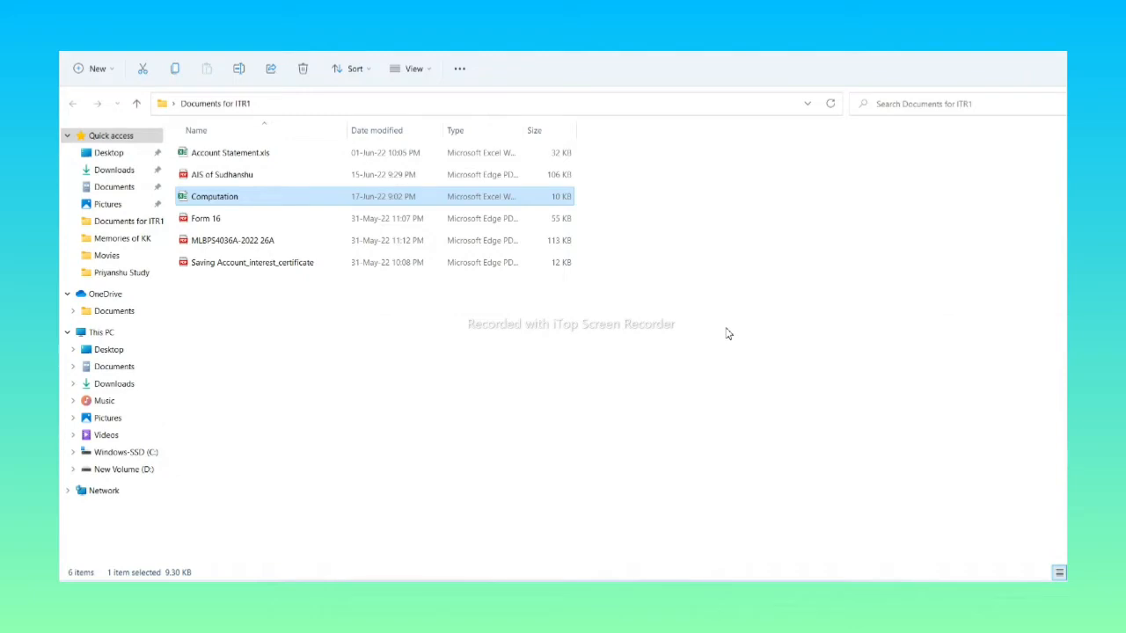
Open the Computation workbook and review its salary income, other sources, deductions and tax slab rows, ending at the Company 1 salary
double_click(260, 198)
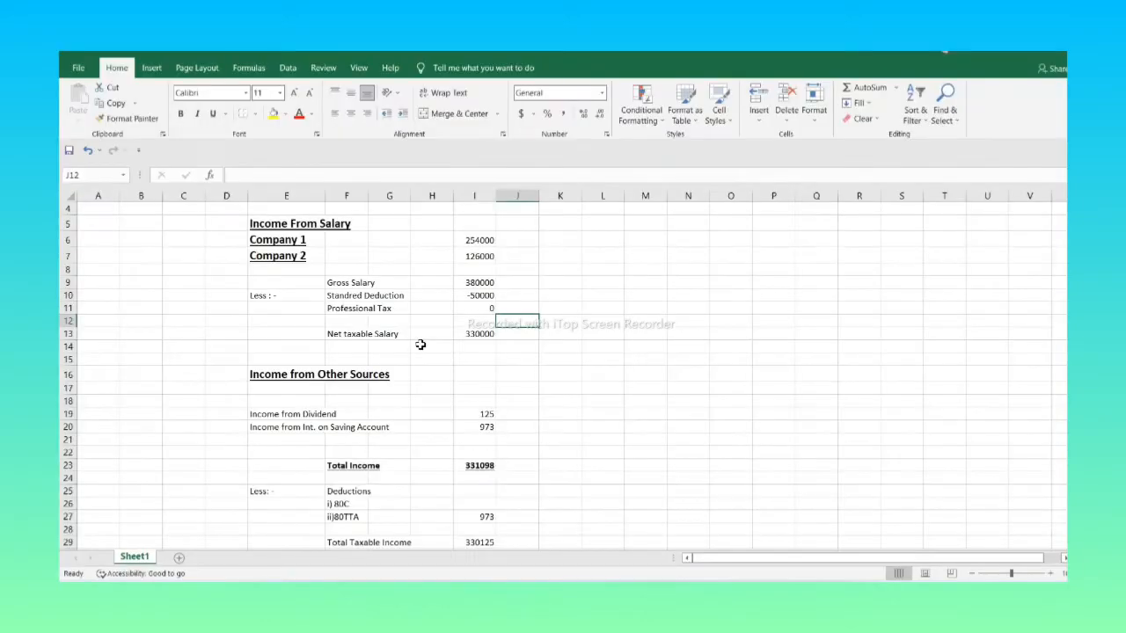
scroll(453, 354, up, 1)
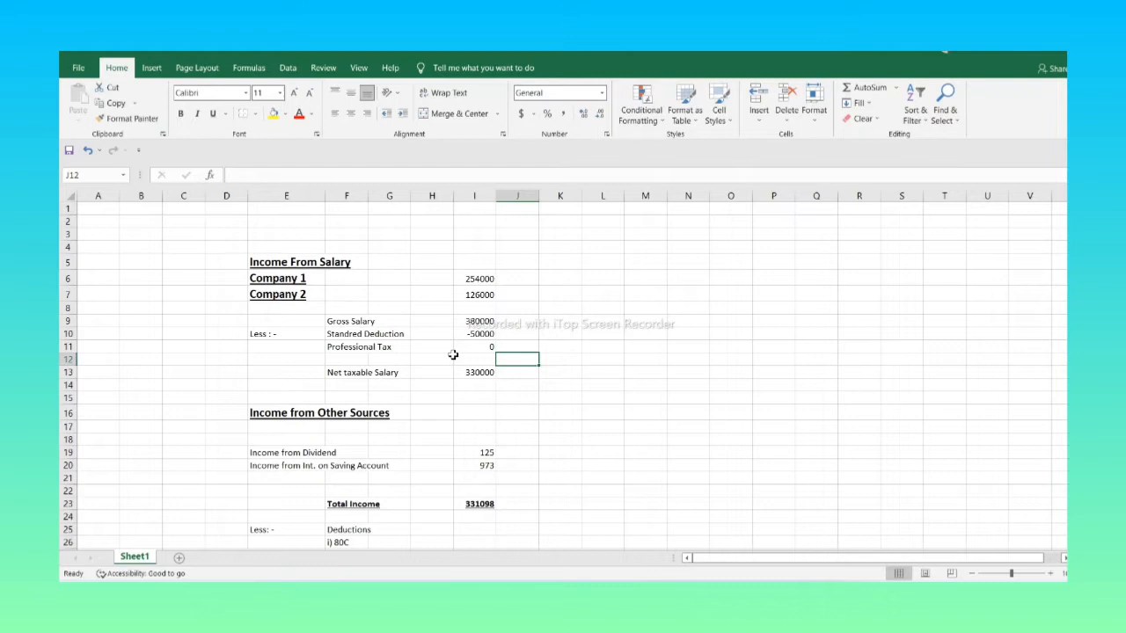
scroll(362, 335, down, 2)
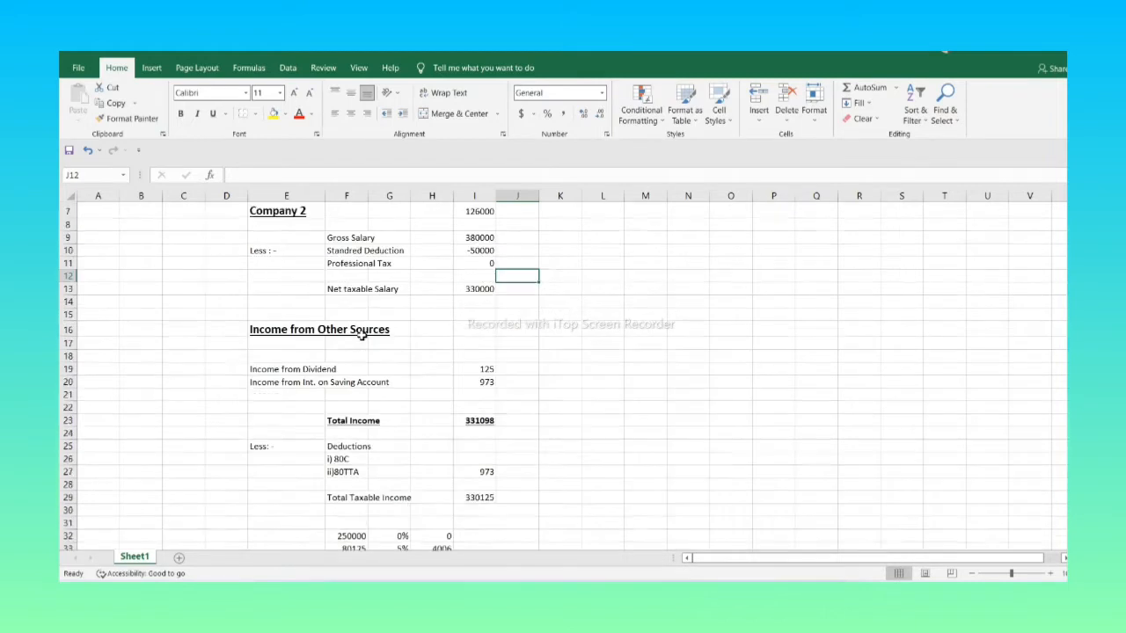
scroll(362, 335, down, 1)
scroll(366, 358, down, 4)
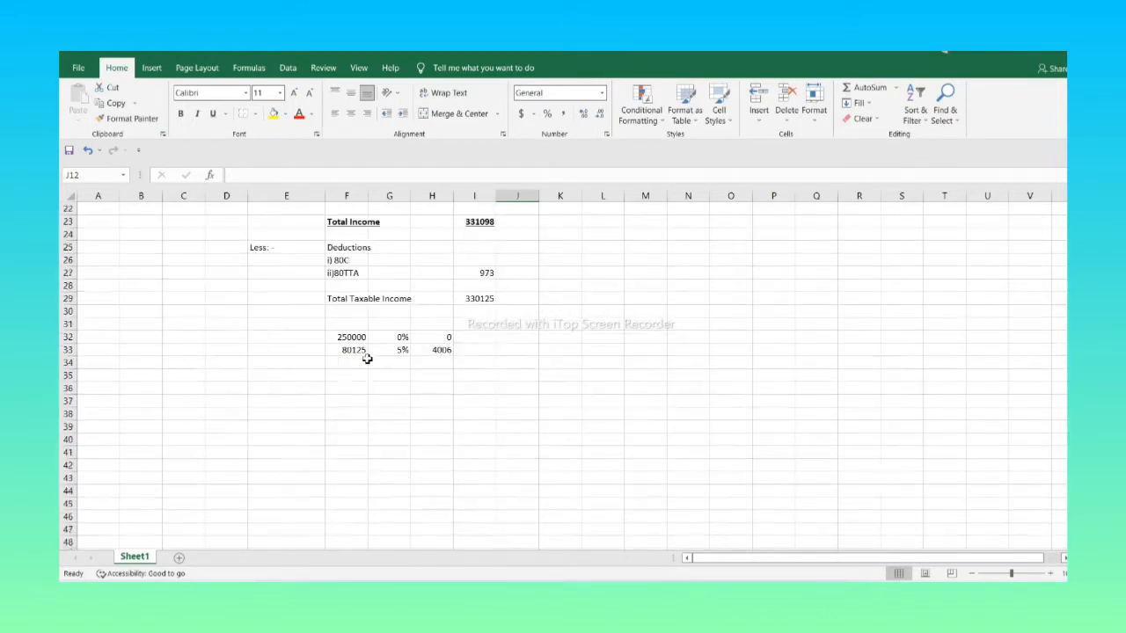
scroll(367, 358, up, 2)
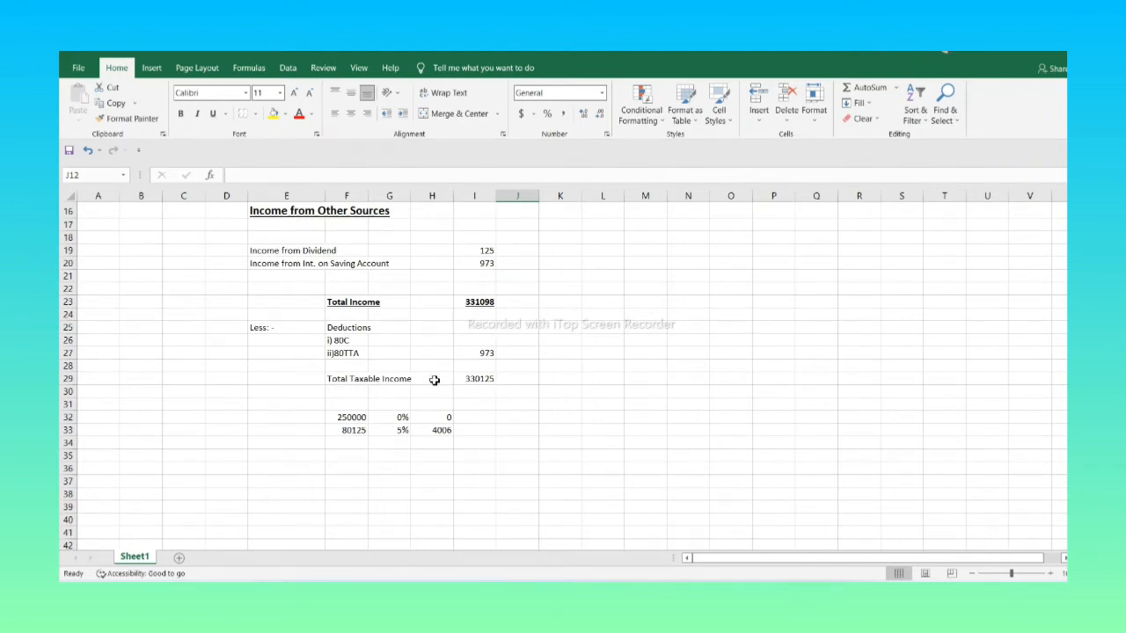
scroll(433, 379, down, 1)
scroll(434, 379, up, 6)
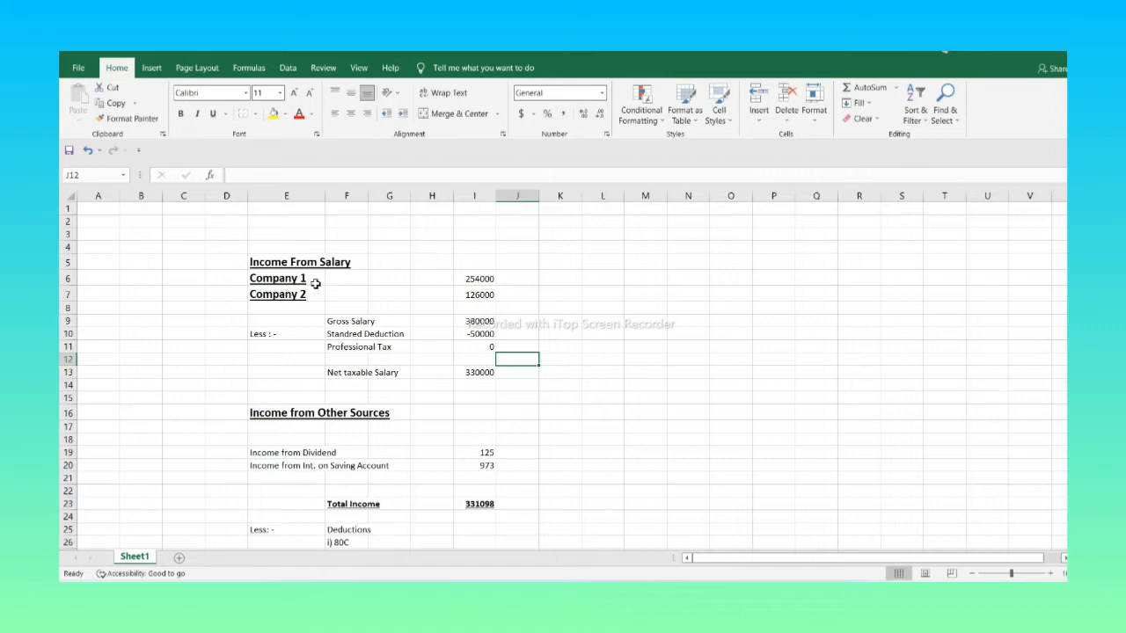
click(460, 279)
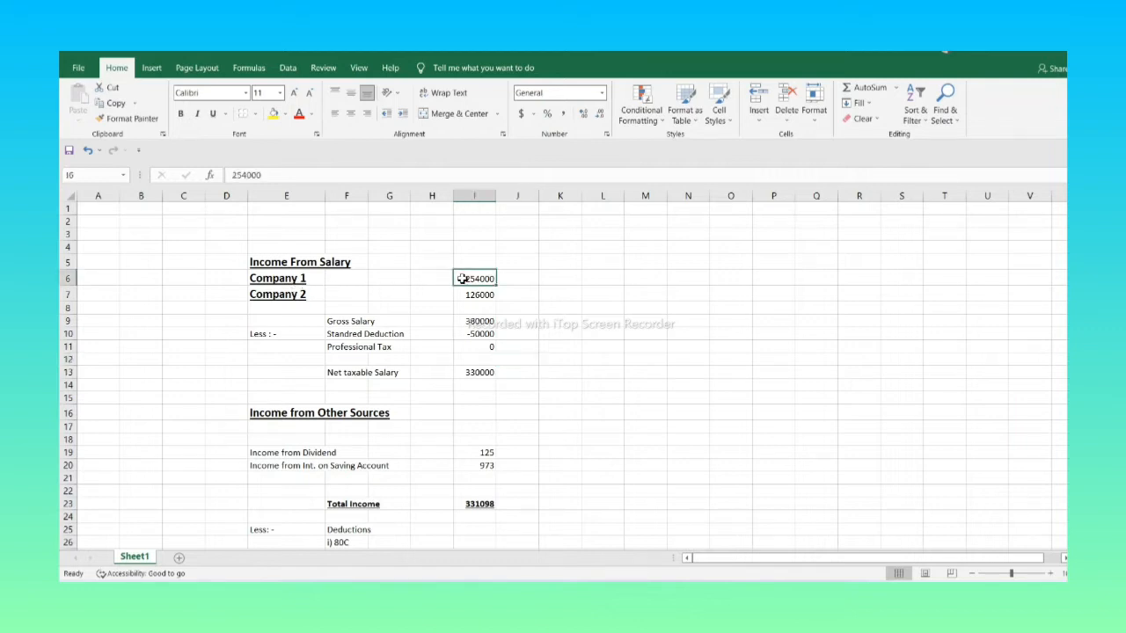
Open the Form 16 PDF from the Documents for ITR1 folder and examine the gross salary, section 10 exemptions and deductions
key(alt+Tab)
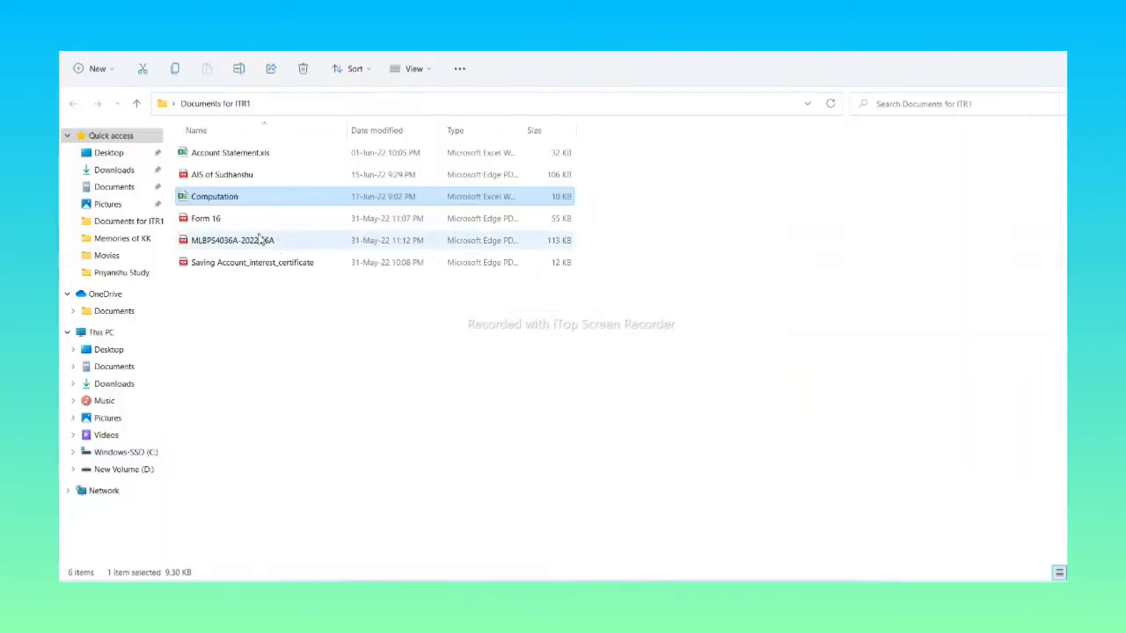
click(234, 226)
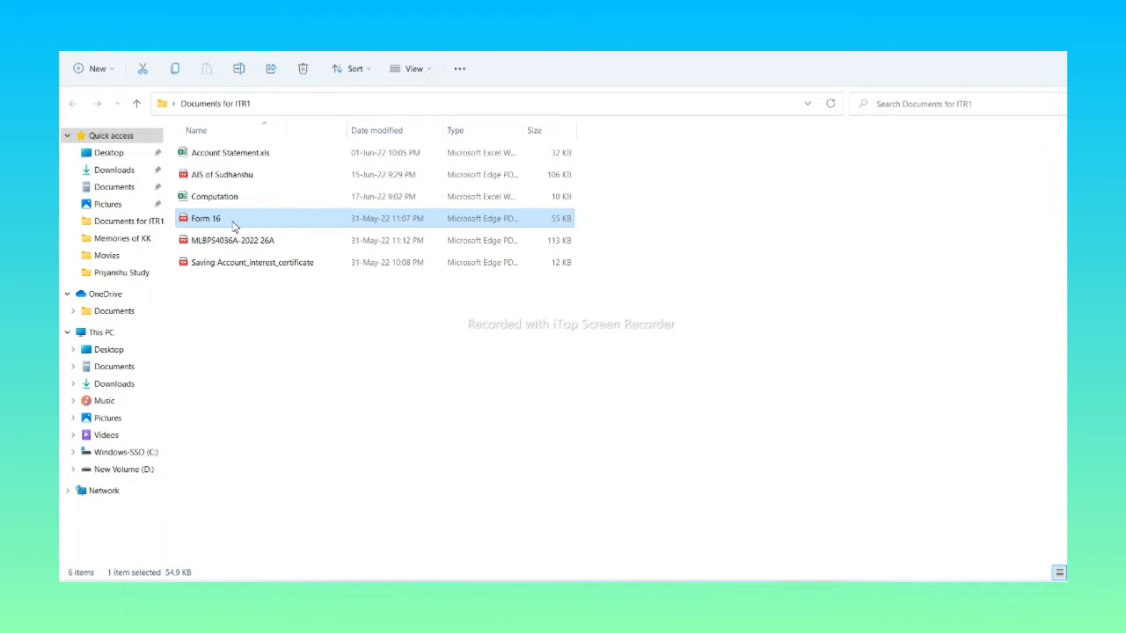
double_click(234, 221)
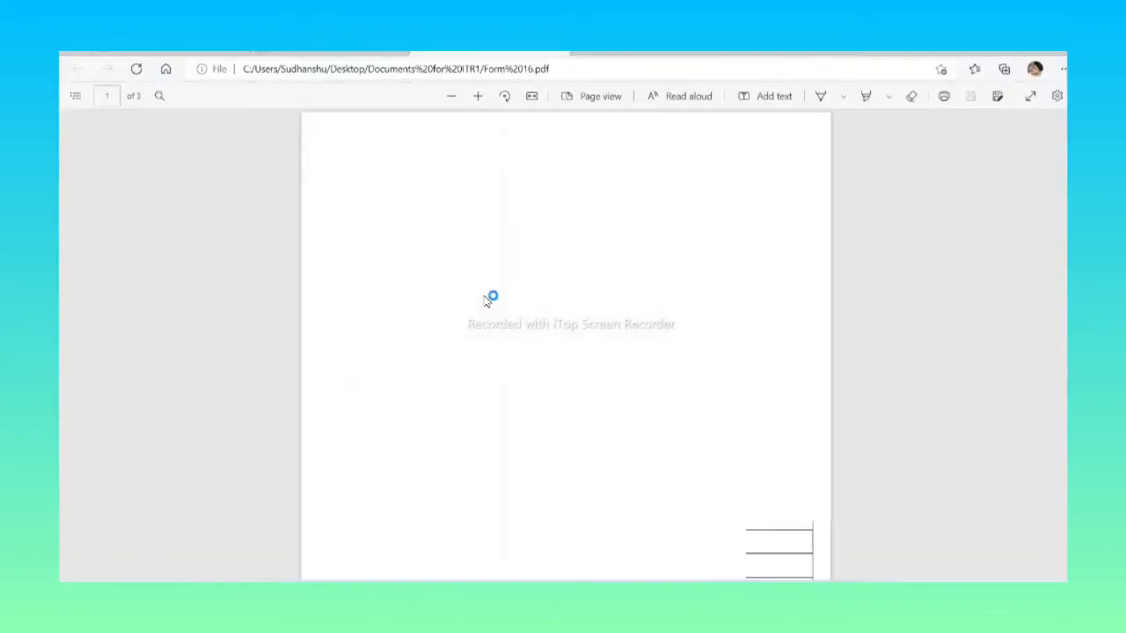
scroll(486, 301, up, 4)
scroll(487, 300, down, 1)
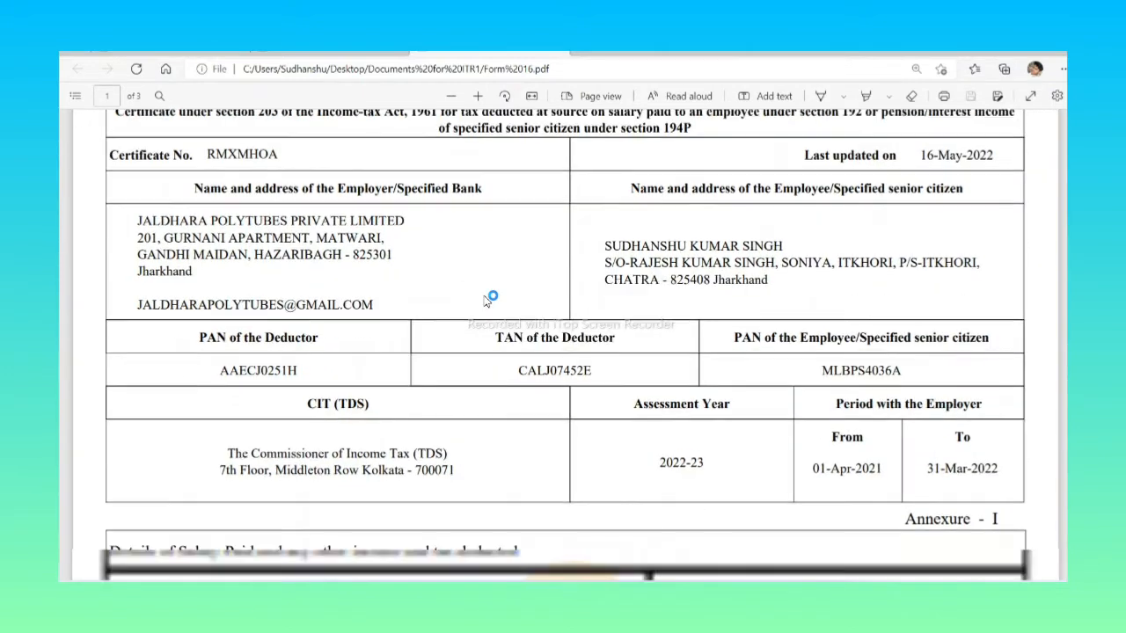
scroll(758, 249, down, 5)
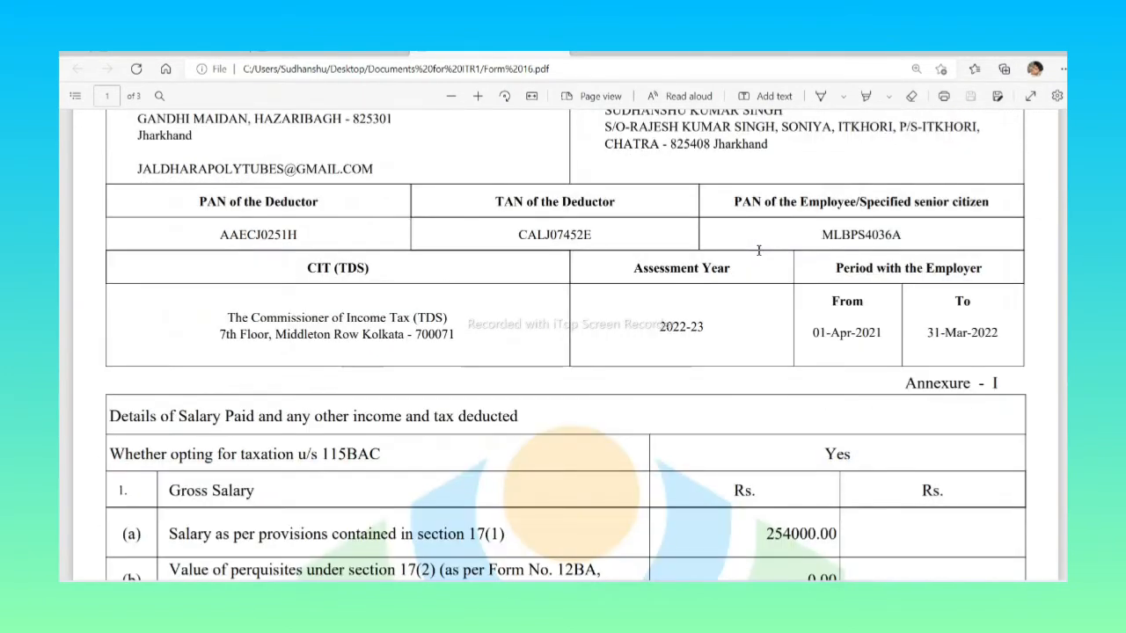
scroll(758, 252, down, 1)
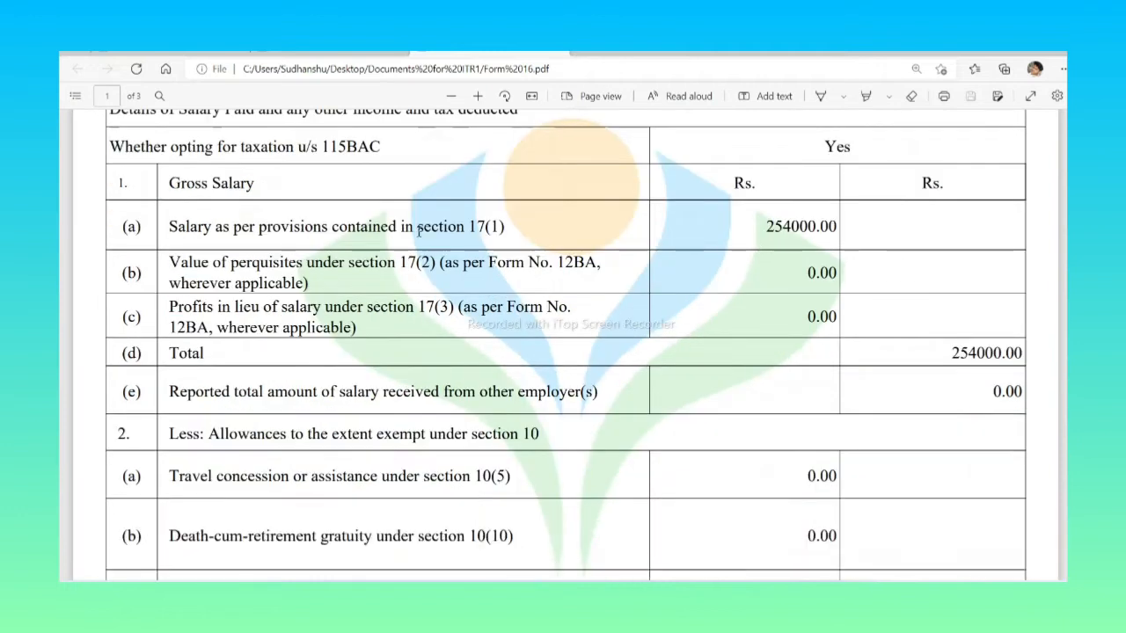
scroll(645, 279, down, 9)
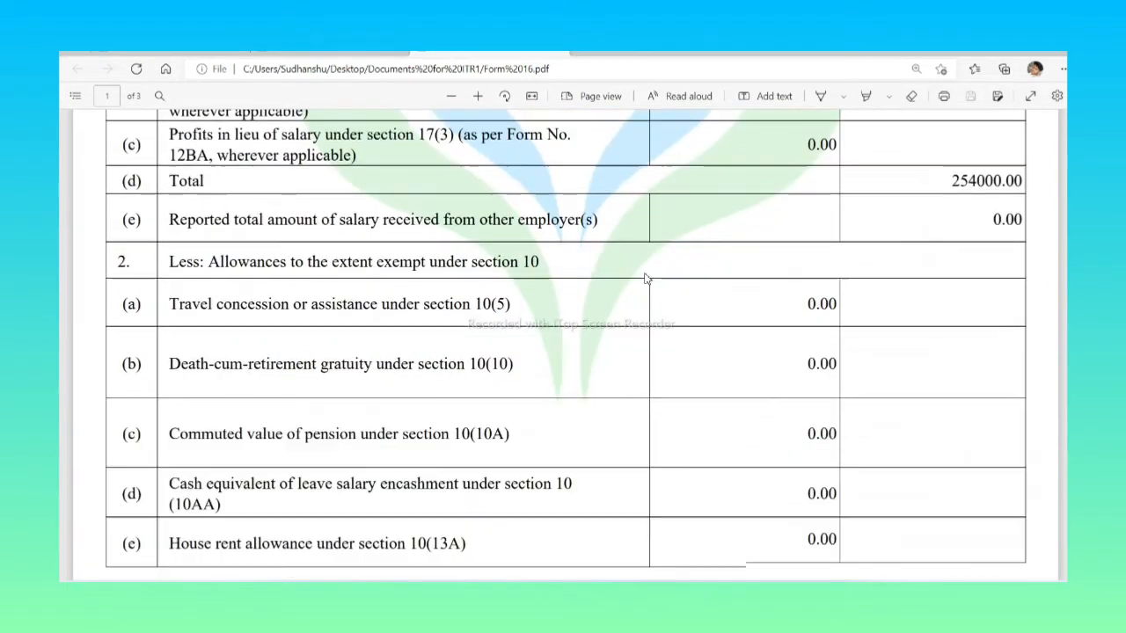
scroll(644, 279, down, 3)
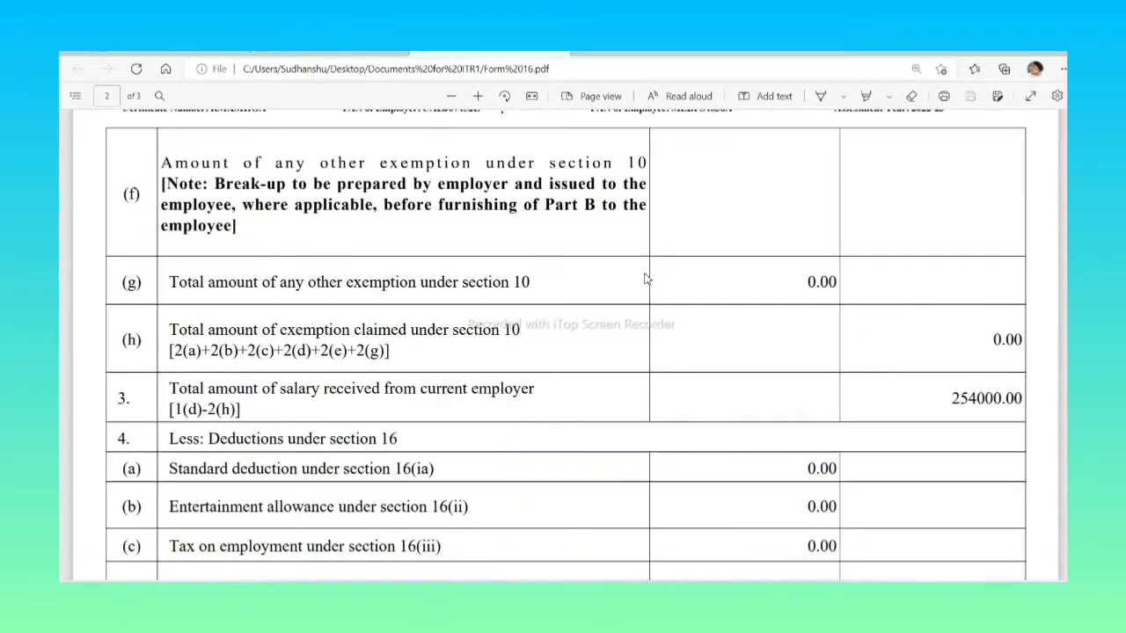
scroll(645, 279, down, 4)
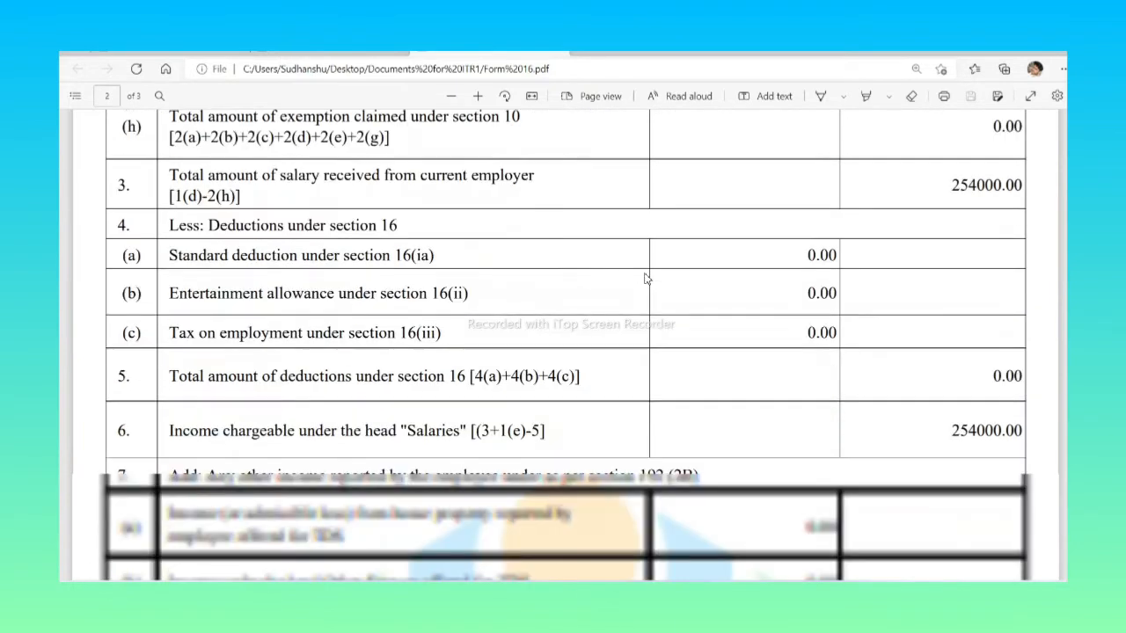
scroll(644, 279, down, 2)
scroll(645, 279, down, 2)
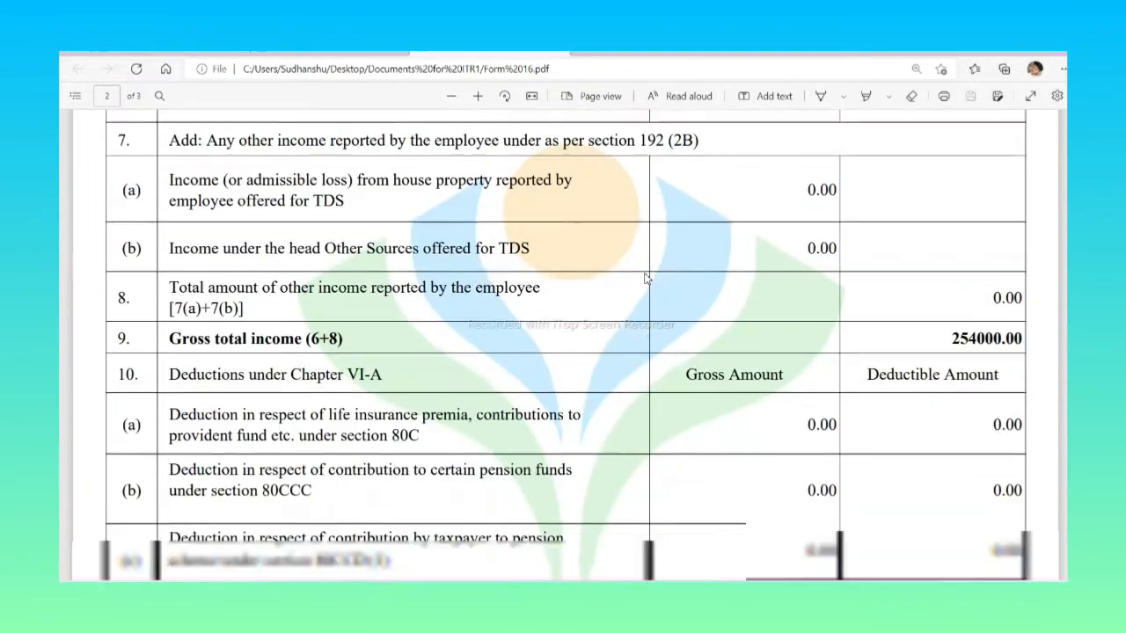
Switch back to the Computation workbook in Excel and set Income from Dividend in cell I19 to 124
key(alt+Tab)
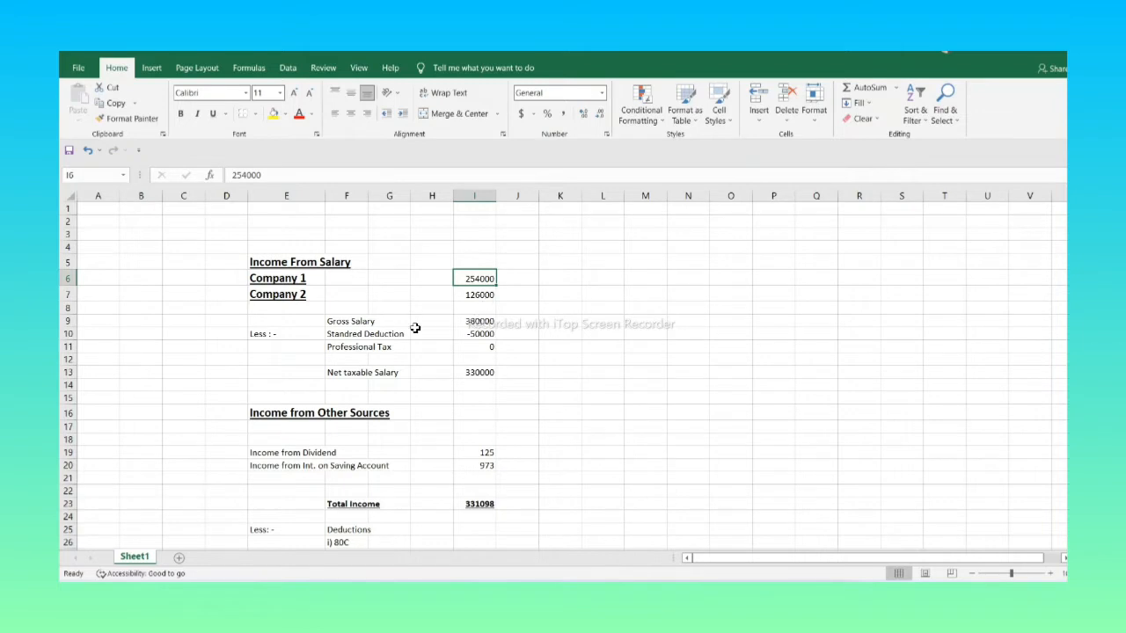
click(474, 324)
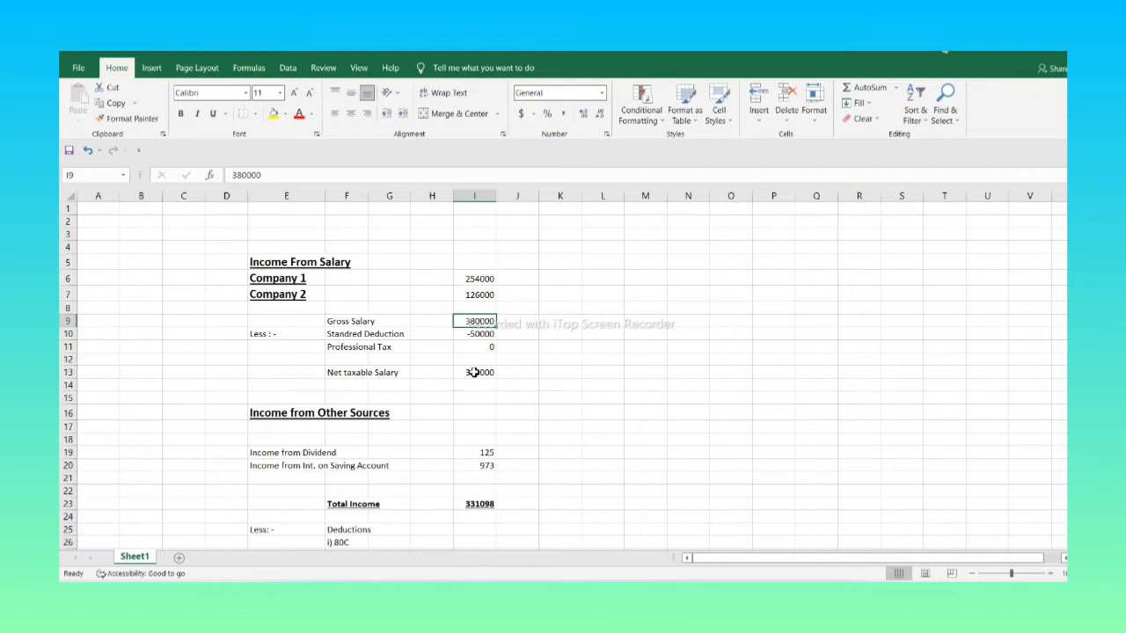
scroll(474, 372, down, 1)
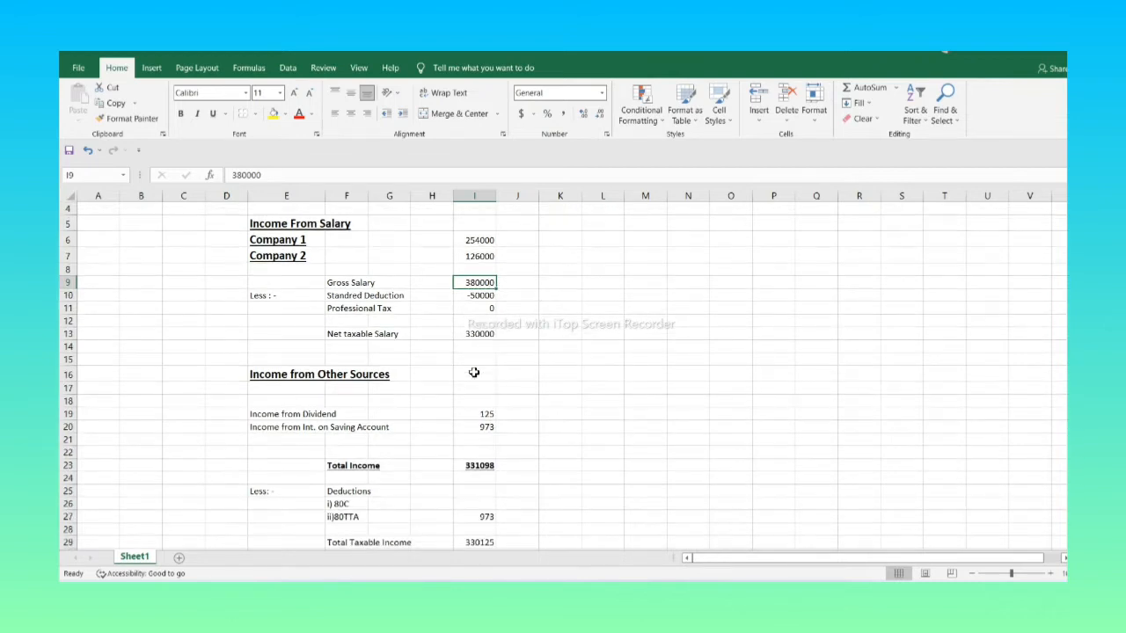
scroll(474, 373, down, 3)
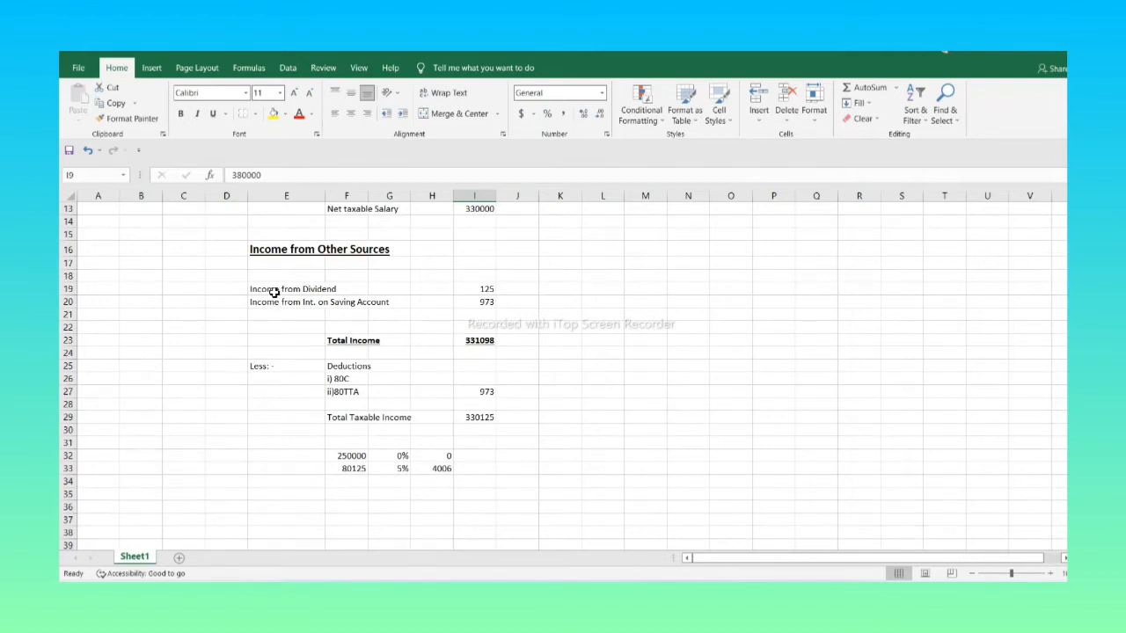
click(274, 293)
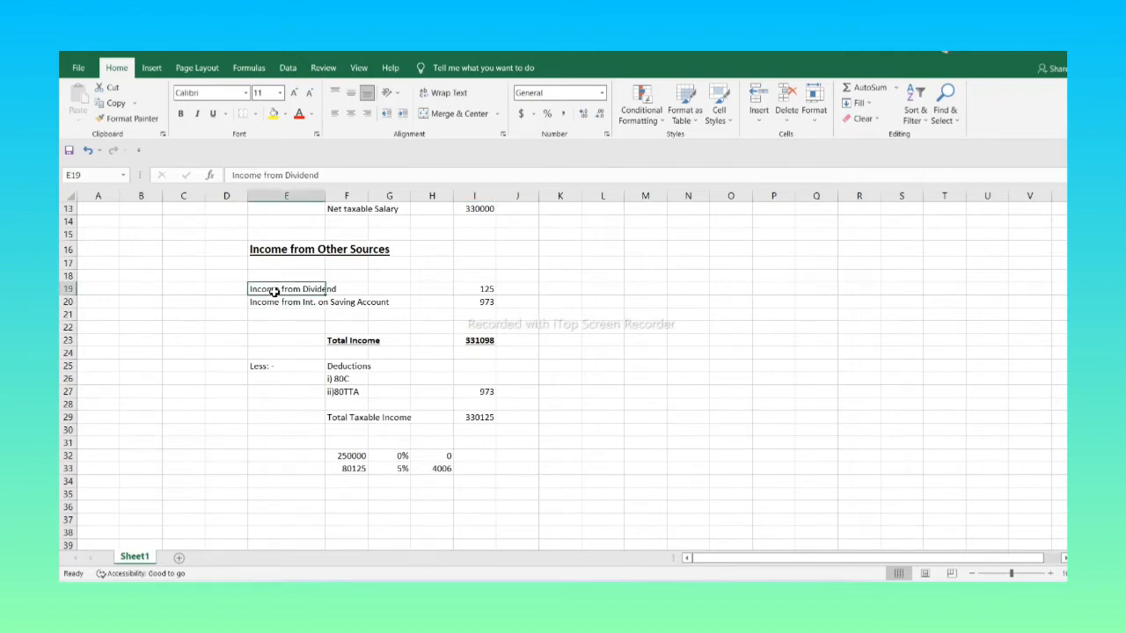
click(474, 291)
text(12)
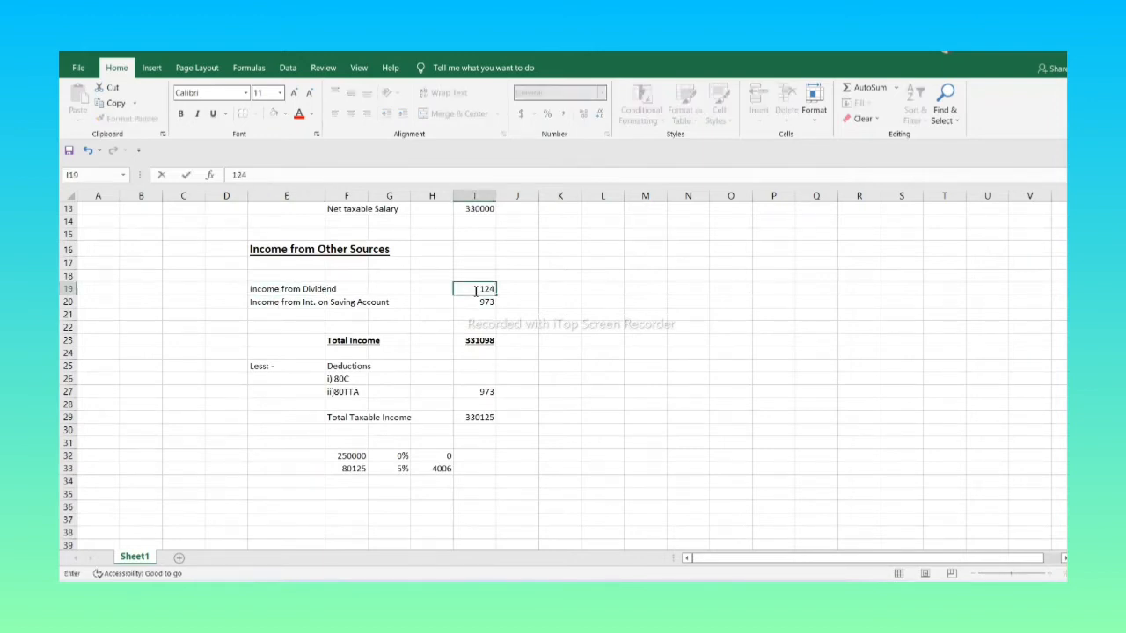
text(4)
key(Return)
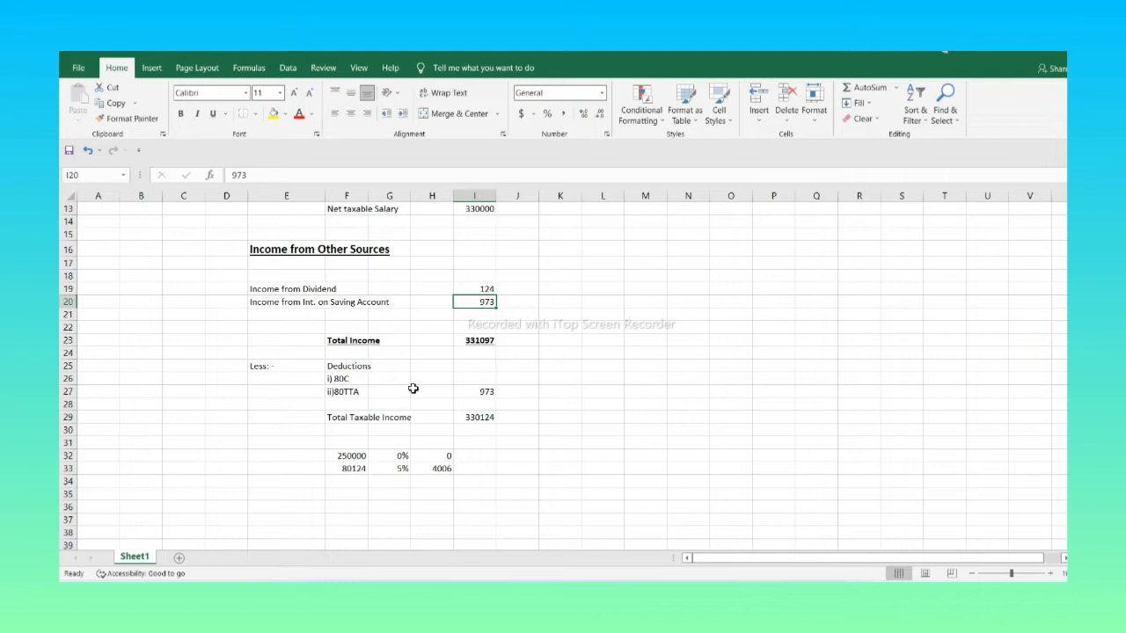
Check the savings interest, Total Income, 80TTA deduction, Total Taxable Income and slab-wise tax cells in the computation
click(487, 419)
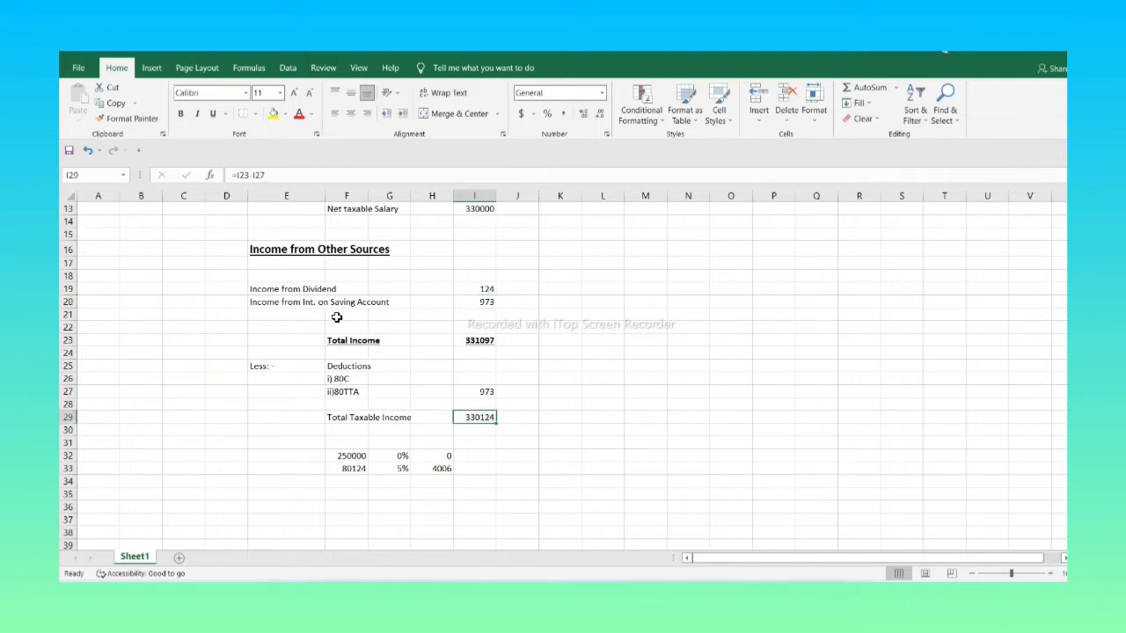
click(488, 315)
click(486, 302)
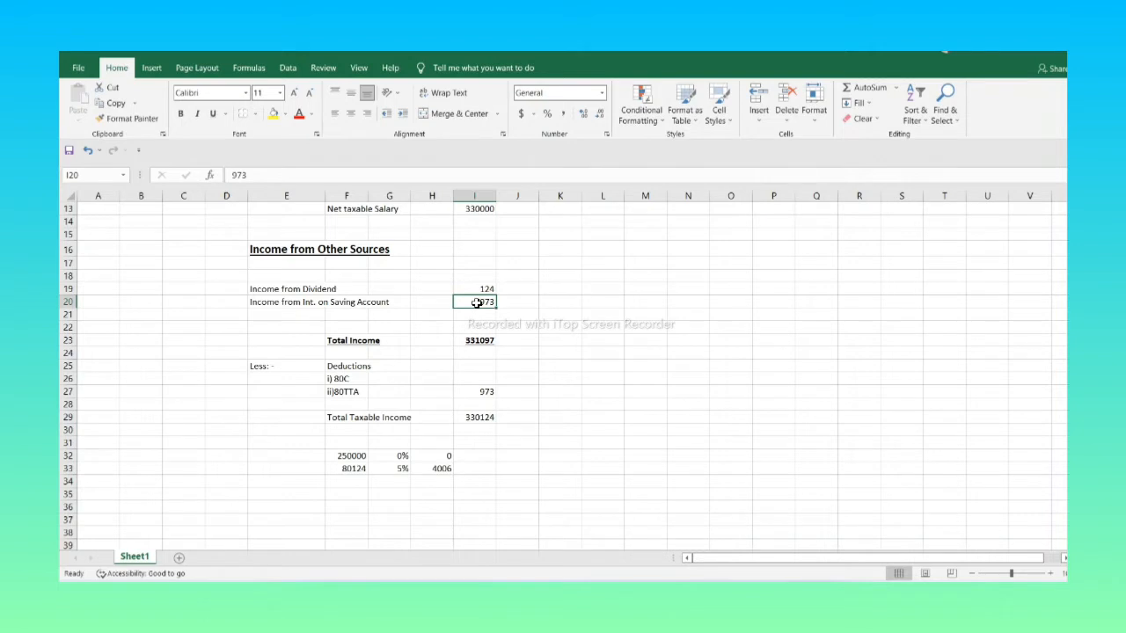
click(475, 340)
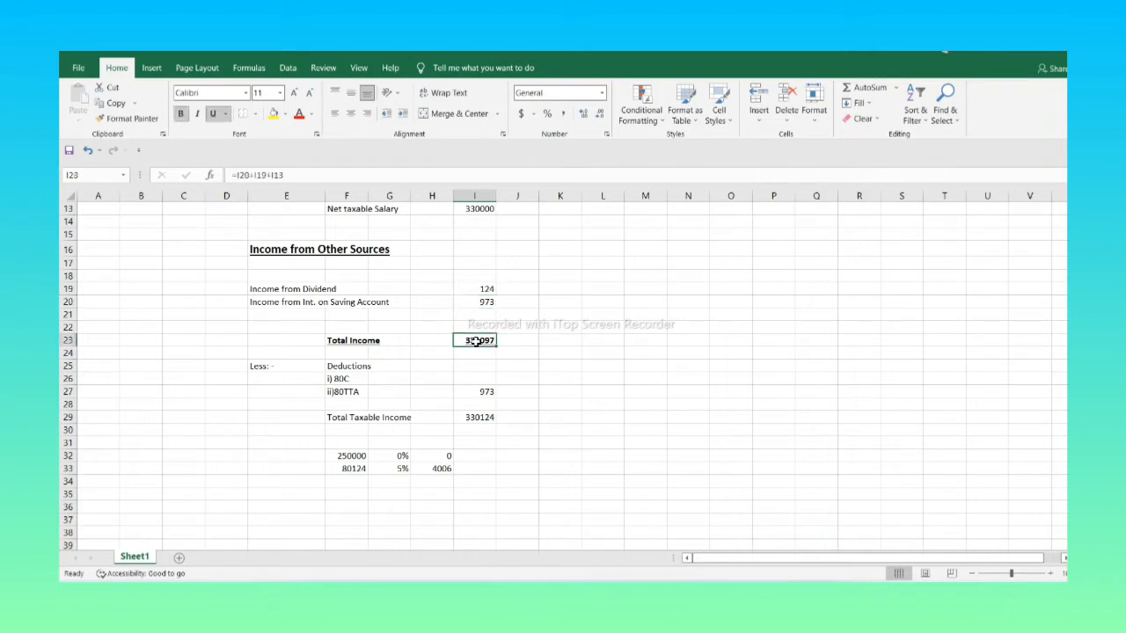
click(484, 392)
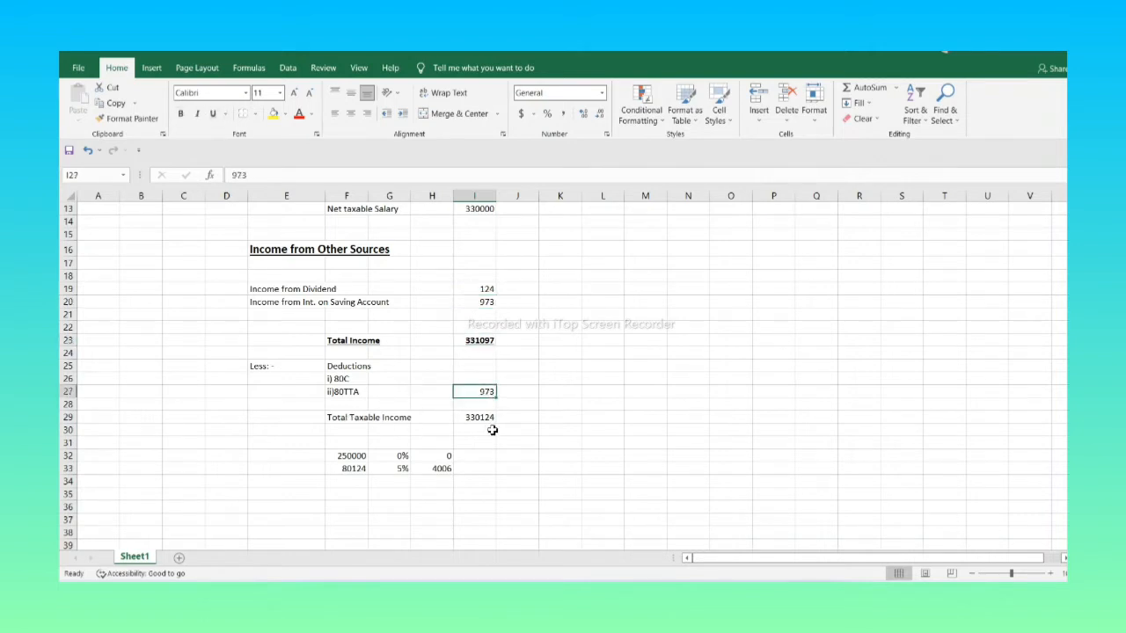
click(480, 418)
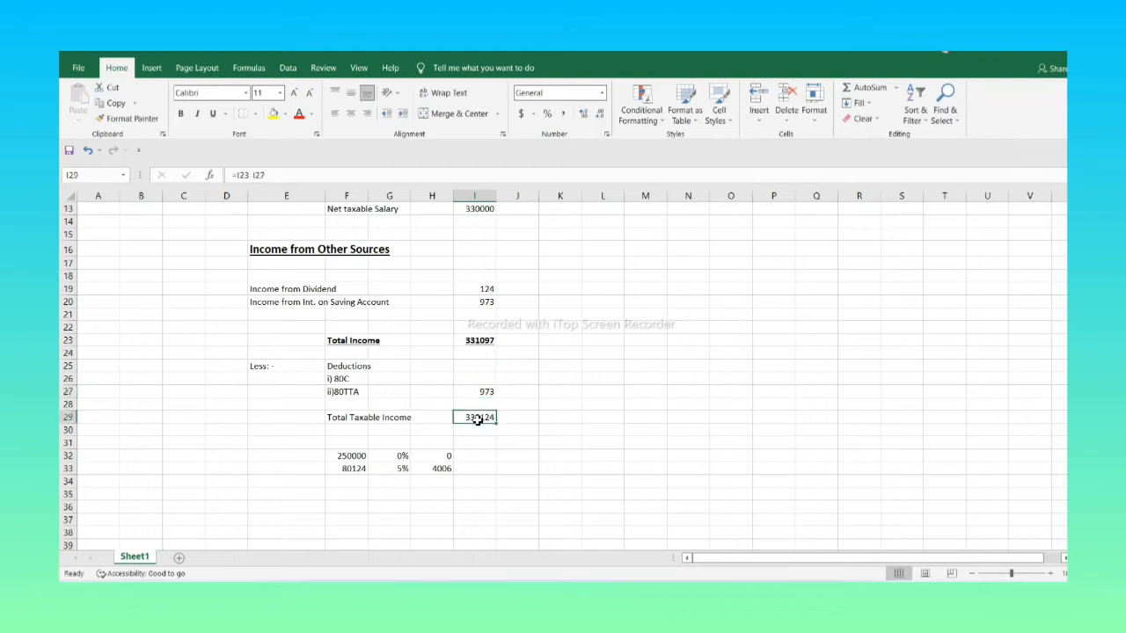
click(352, 468)
drag(360, 456, 360, 468)
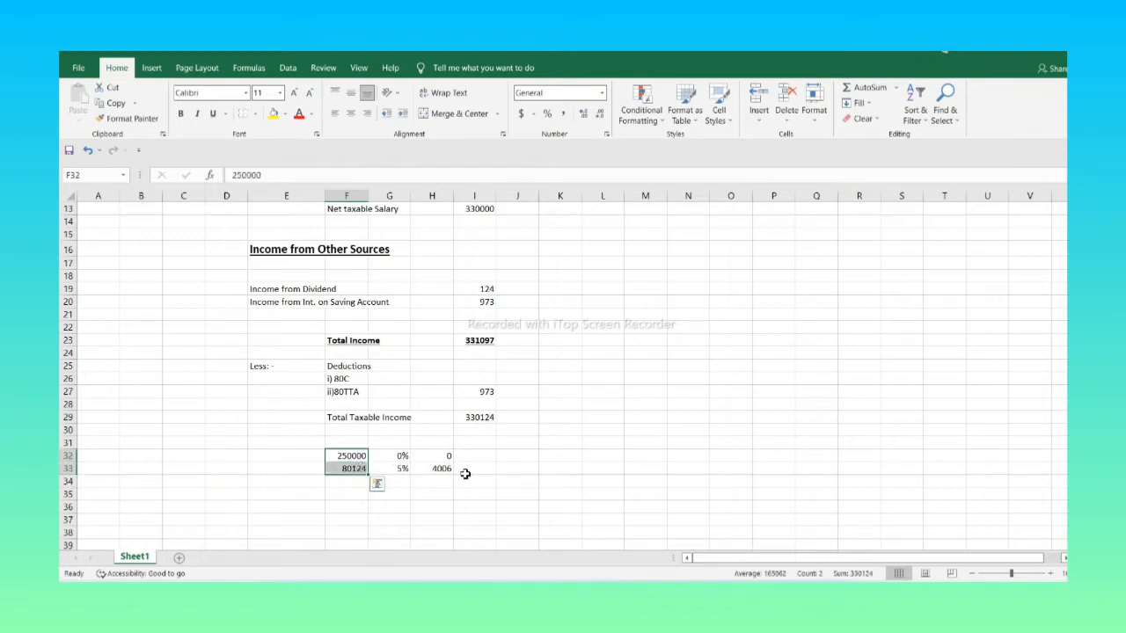
click(445, 473)
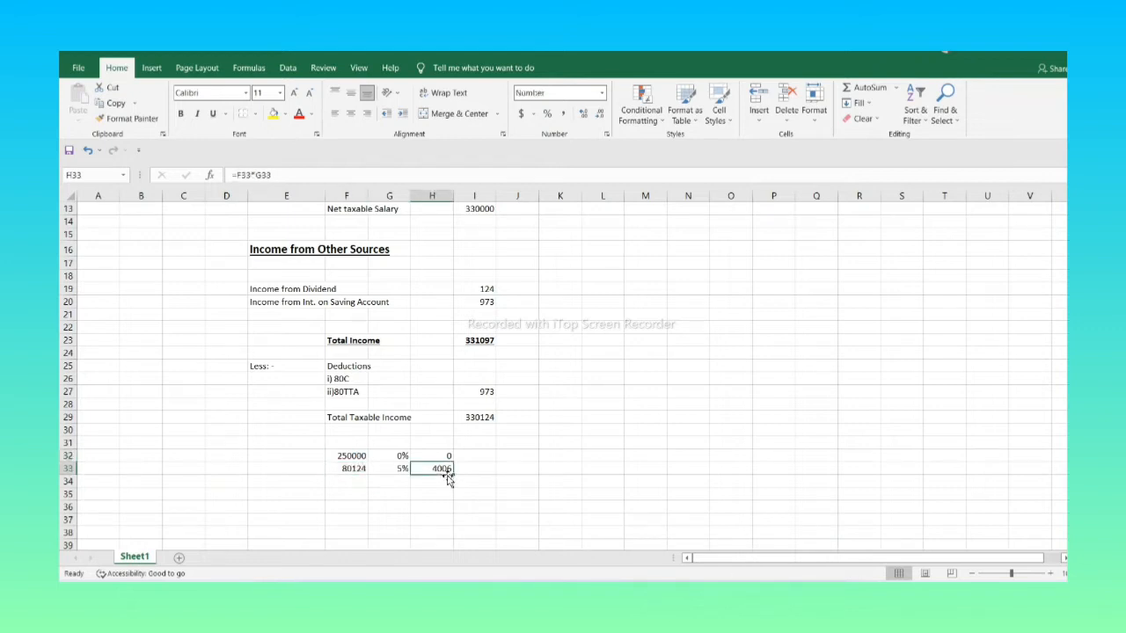
Switch to Chrome and open the login page of the Income Tax e-Filing portal
key(alt+Tab)
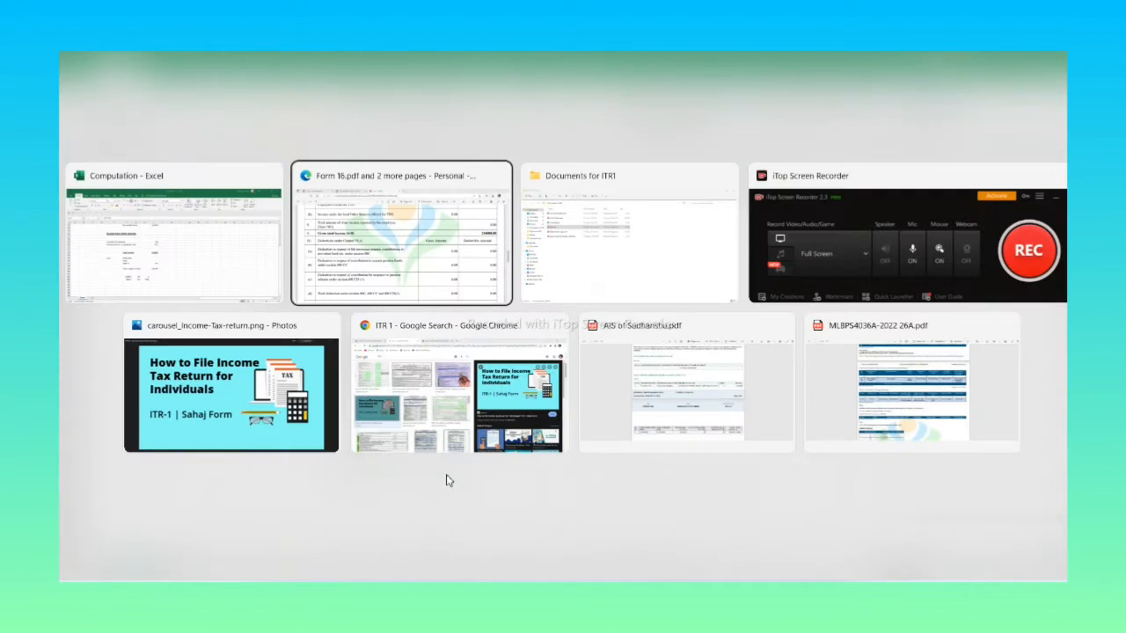
key(alt+Tab)
key(alt+Tab)
key(alt+Tab)
key(alt+Tab)
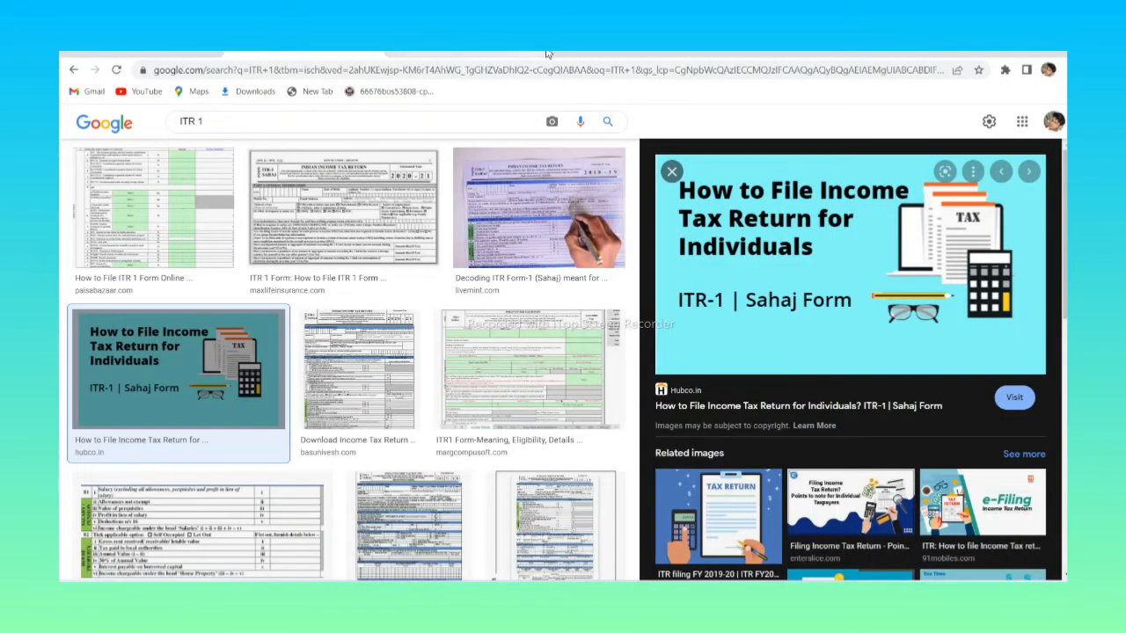
click(552, 55)
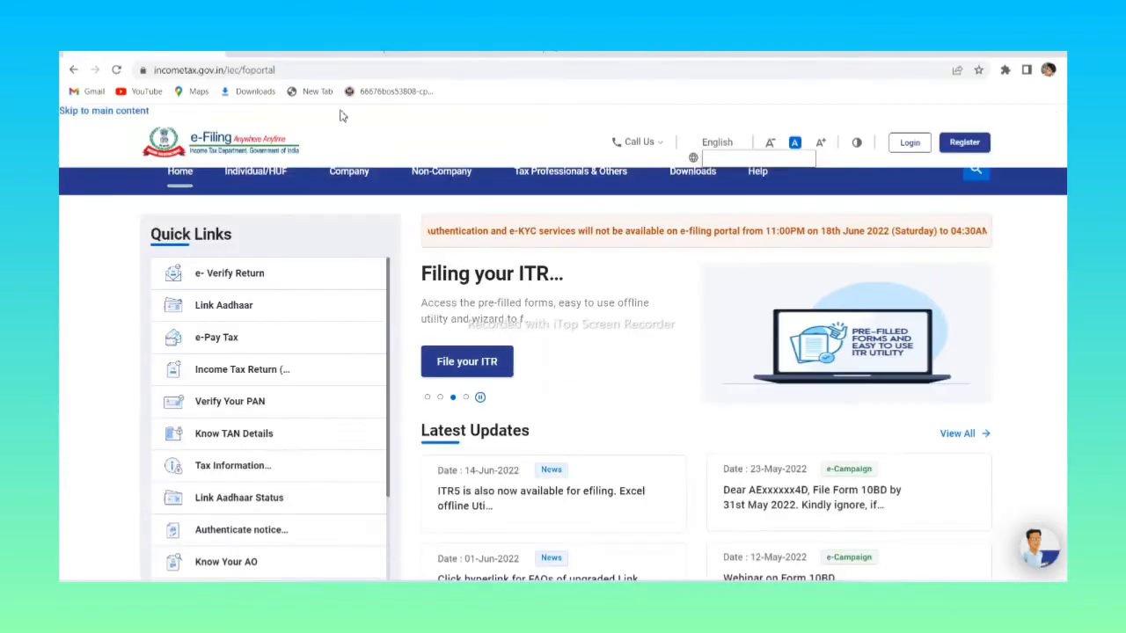
click(900, 149)
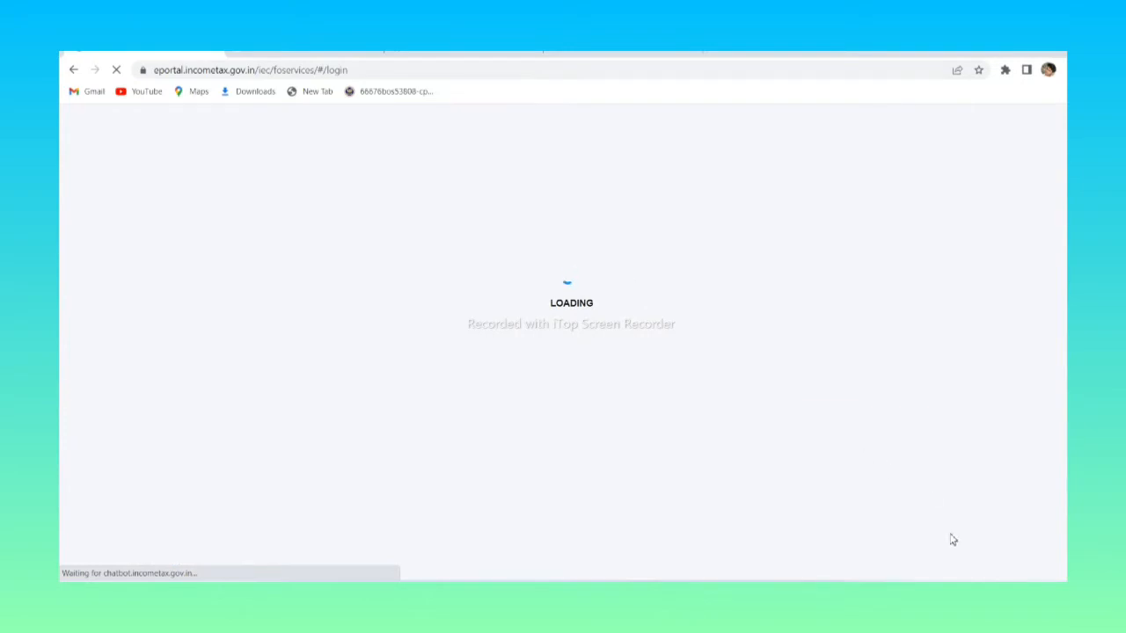
Log in to the e-Filing account with the prefilled user ID, confirm the secure access message and fill in the saved account password
drag(941, 573, 867, 502)
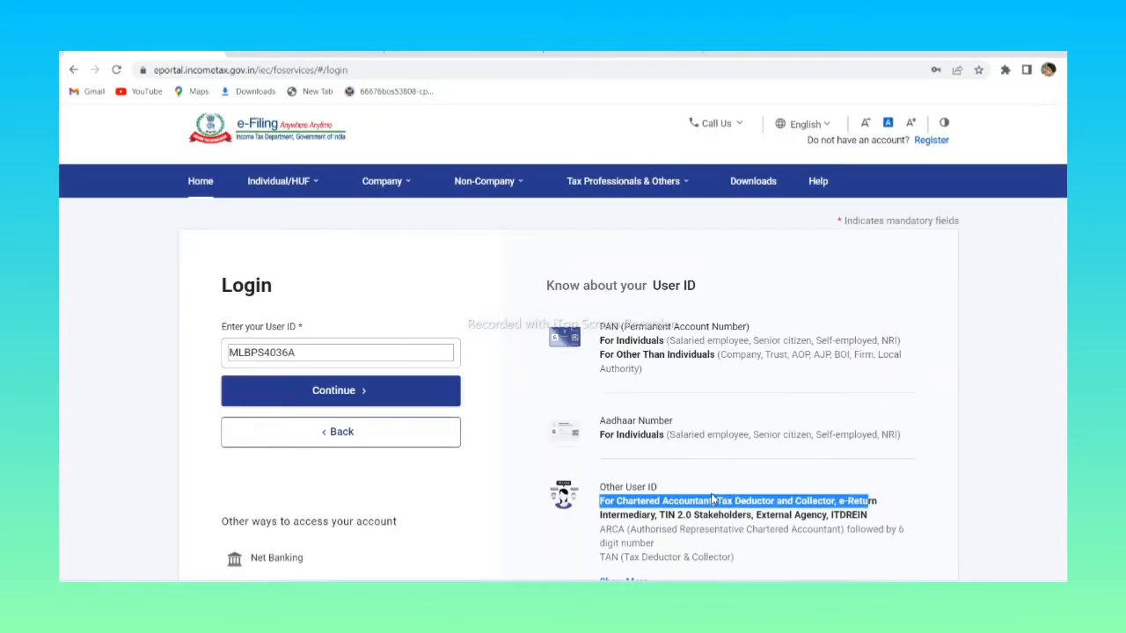
click(332, 392)
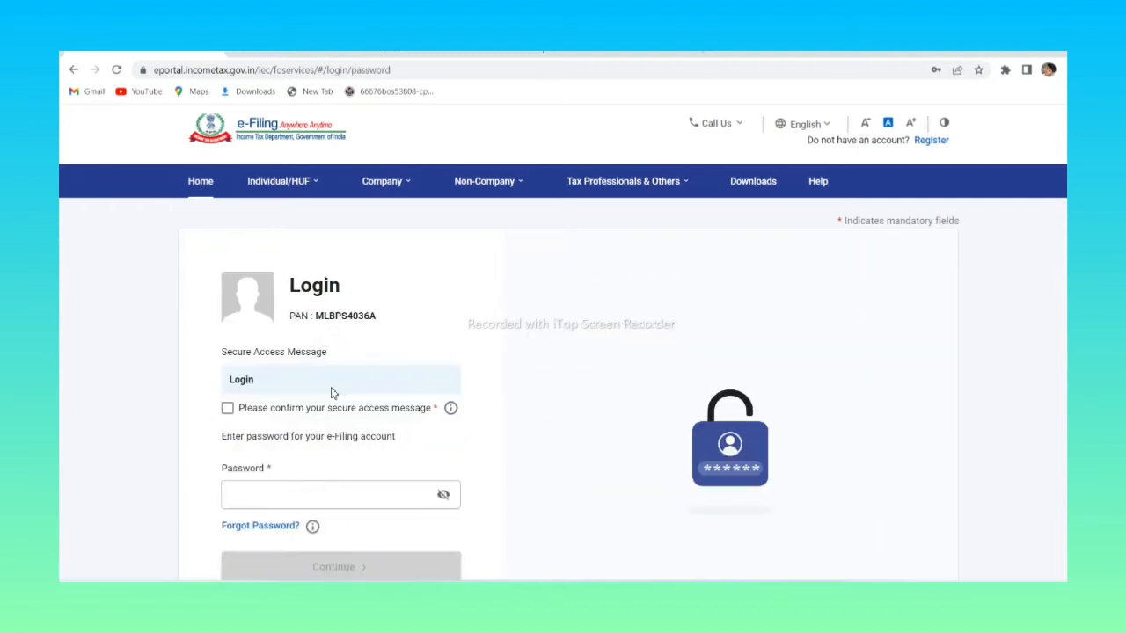
click(227, 408)
click(266, 491)
click(266, 499)
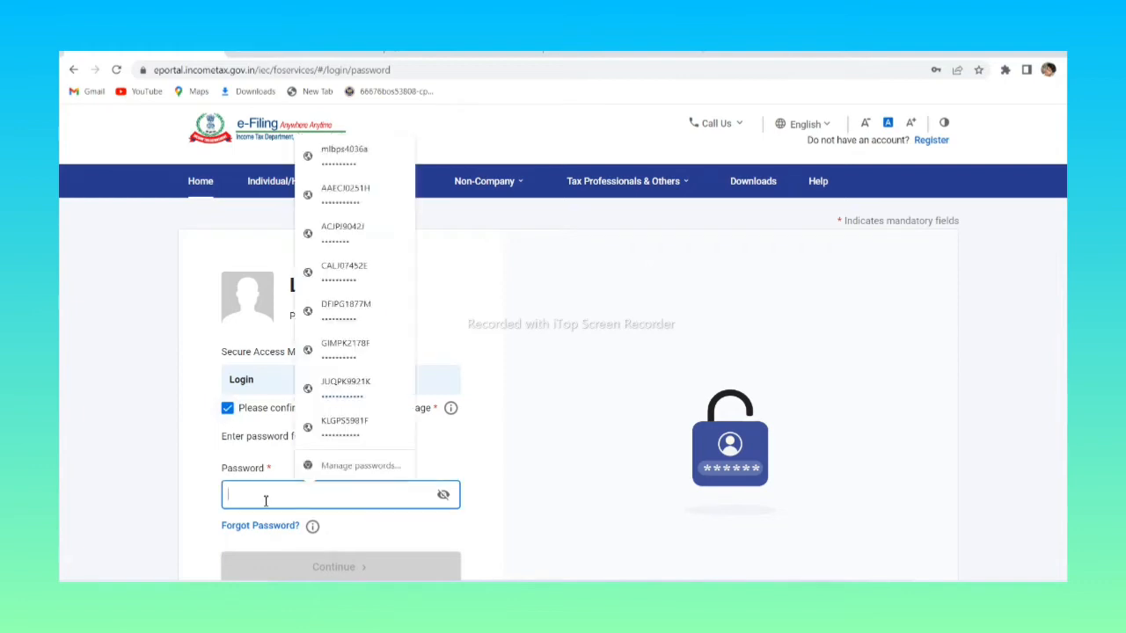
click(353, 158)
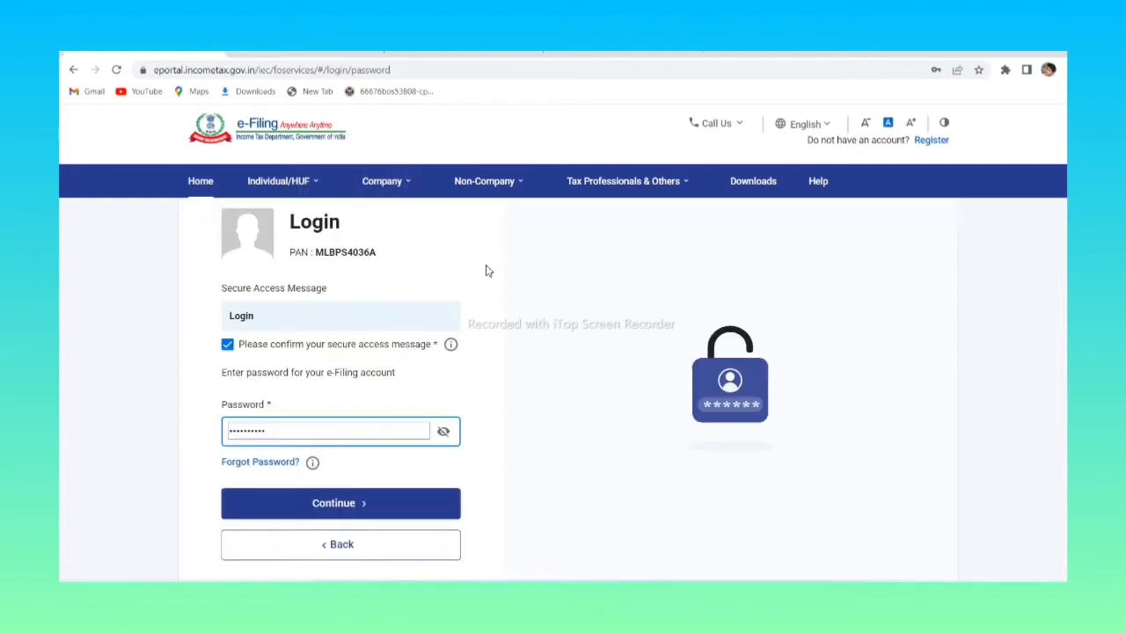
scroll(485, 269, down, 2)
click(334, 418)
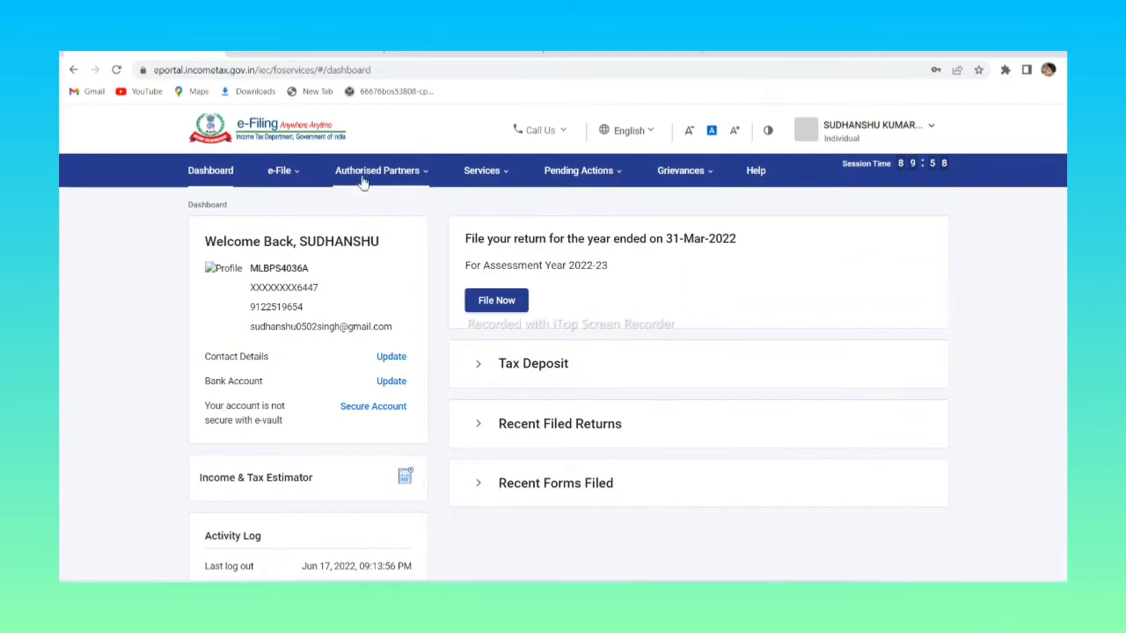
click(378, 170)
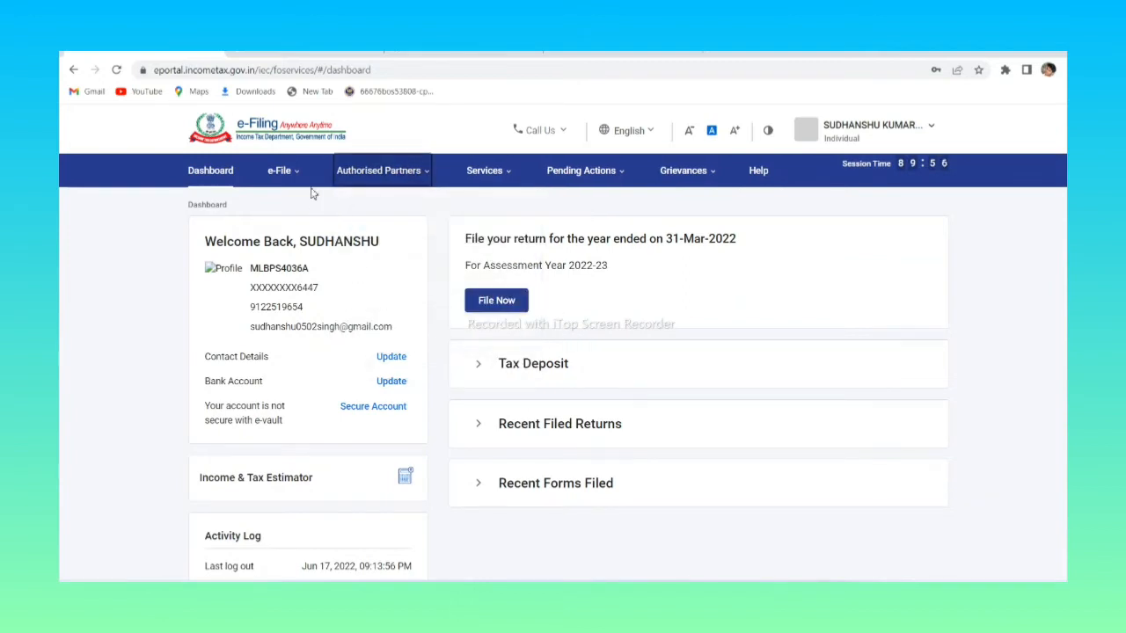
mouse_move(405, 171)
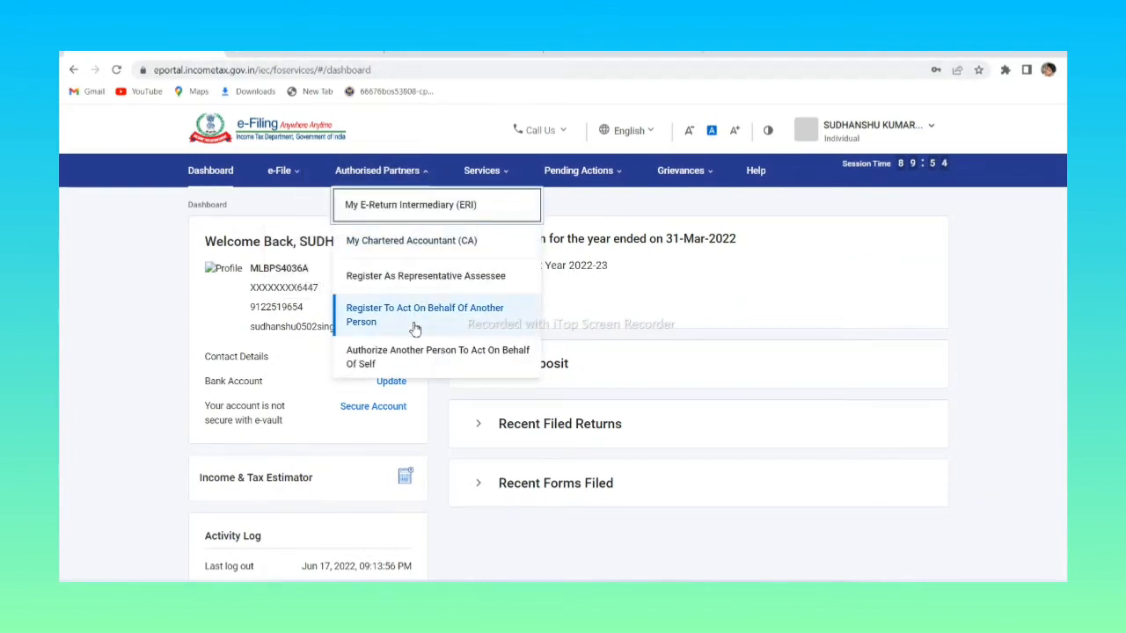
key(super+d)
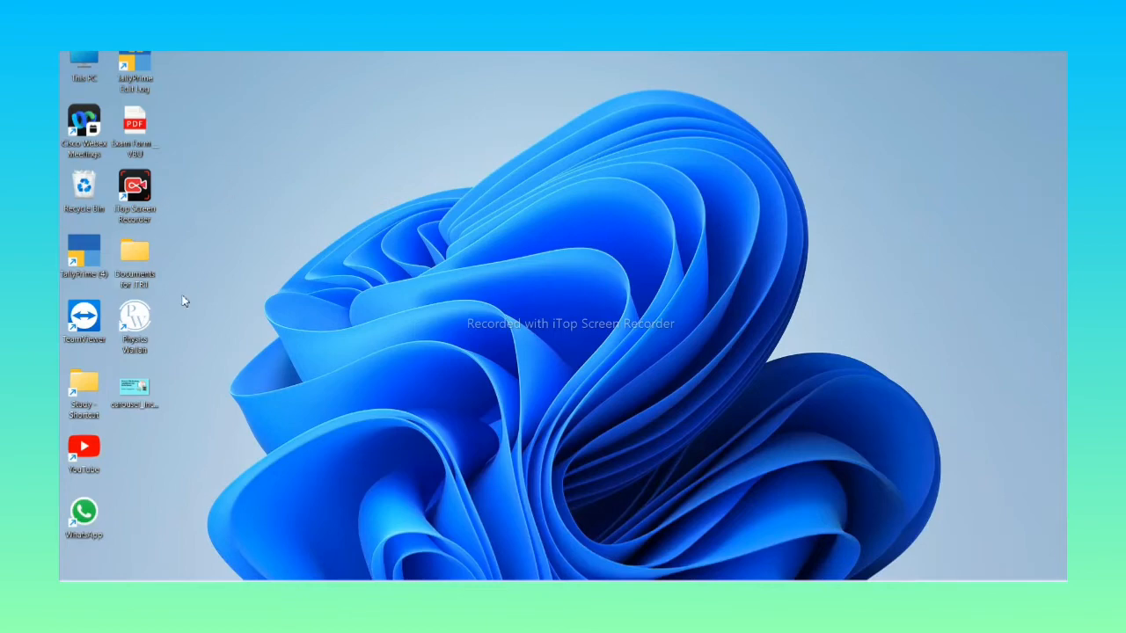
key(alt+Tab)
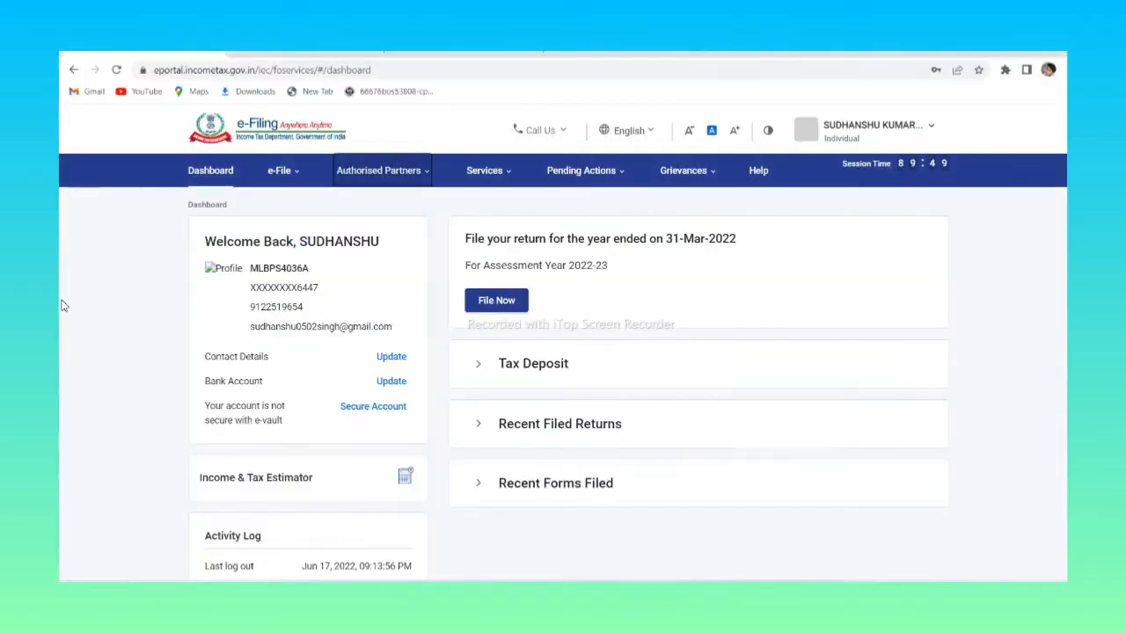
Open Form 26AS on TRACES, agree to the Form 16/16A usage terms and proceed to View Tax Credit (Form 26AS)
mouse_move(284, 184)
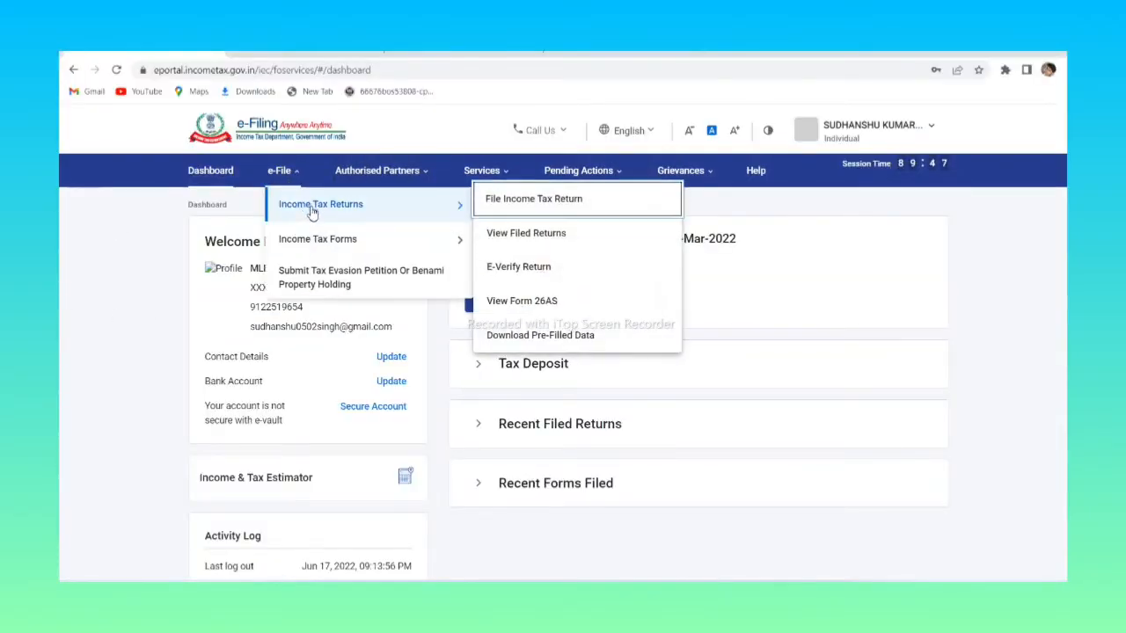
click(510, 302)
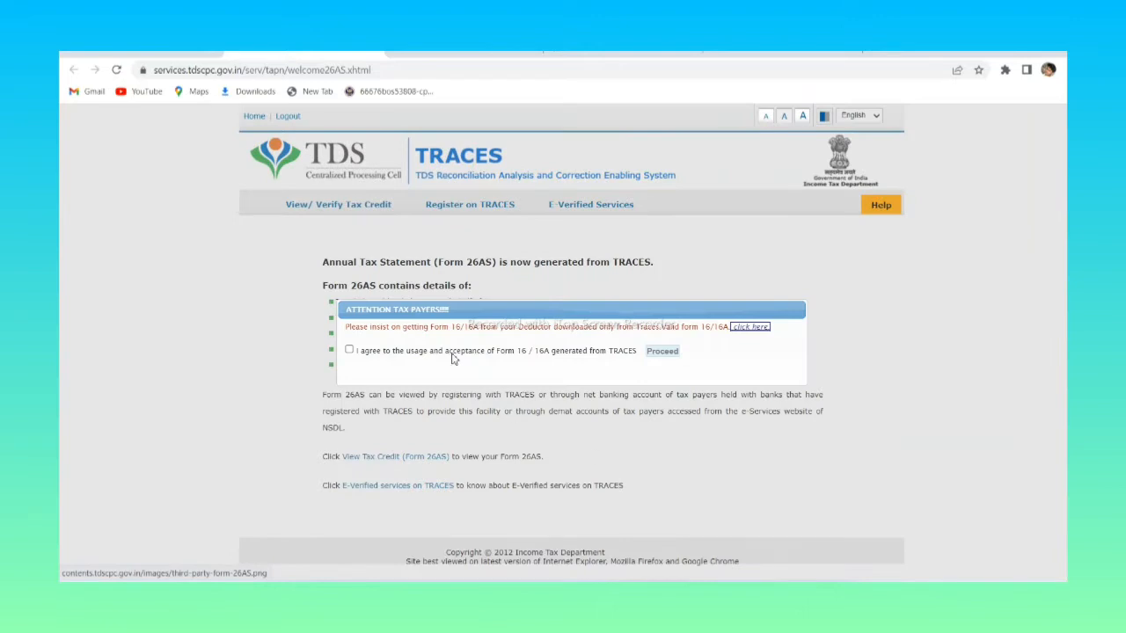
click(349, 350)
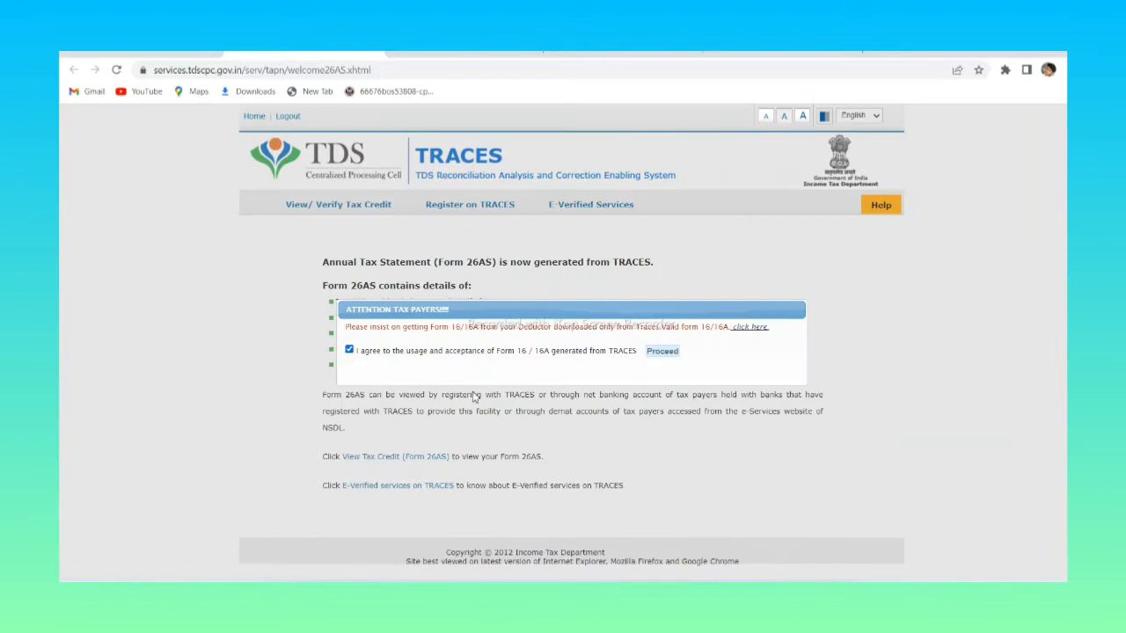
click(661, 352)
click(387, 459)
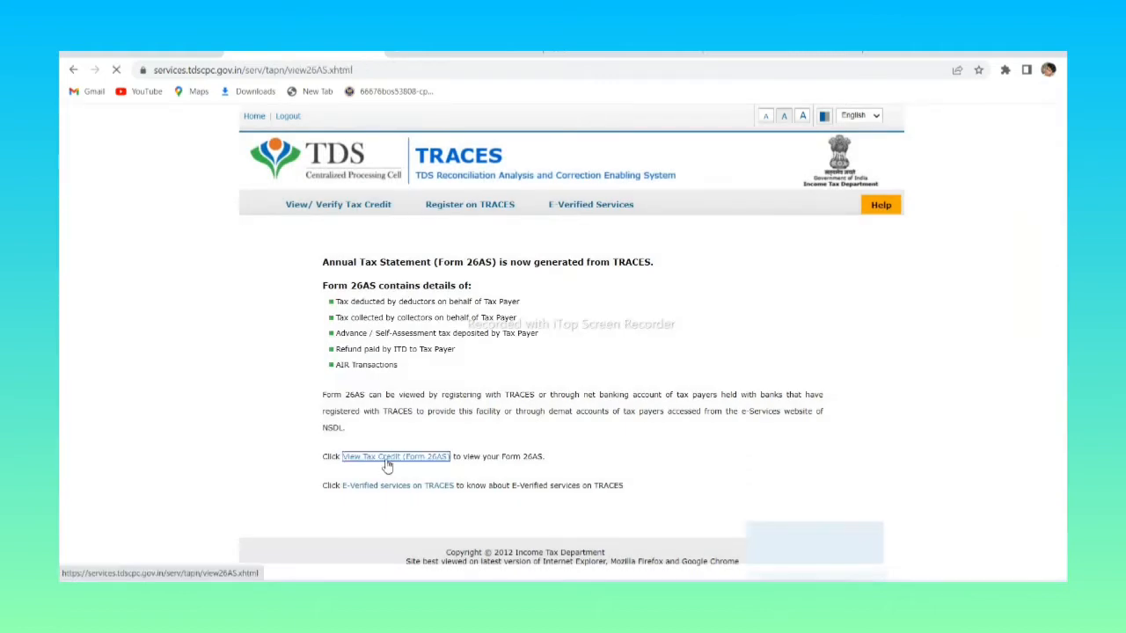
Display Form 26AS for assessment year 2022-23 in HTML format
click(619, 302)
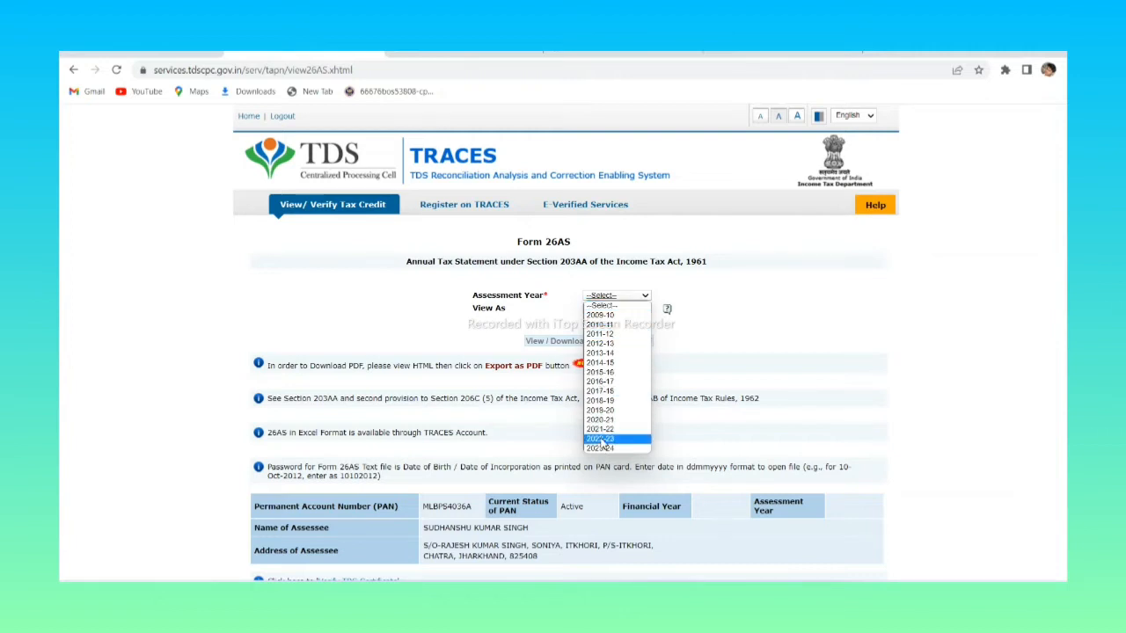
click(600, 439)
click(623, 309)
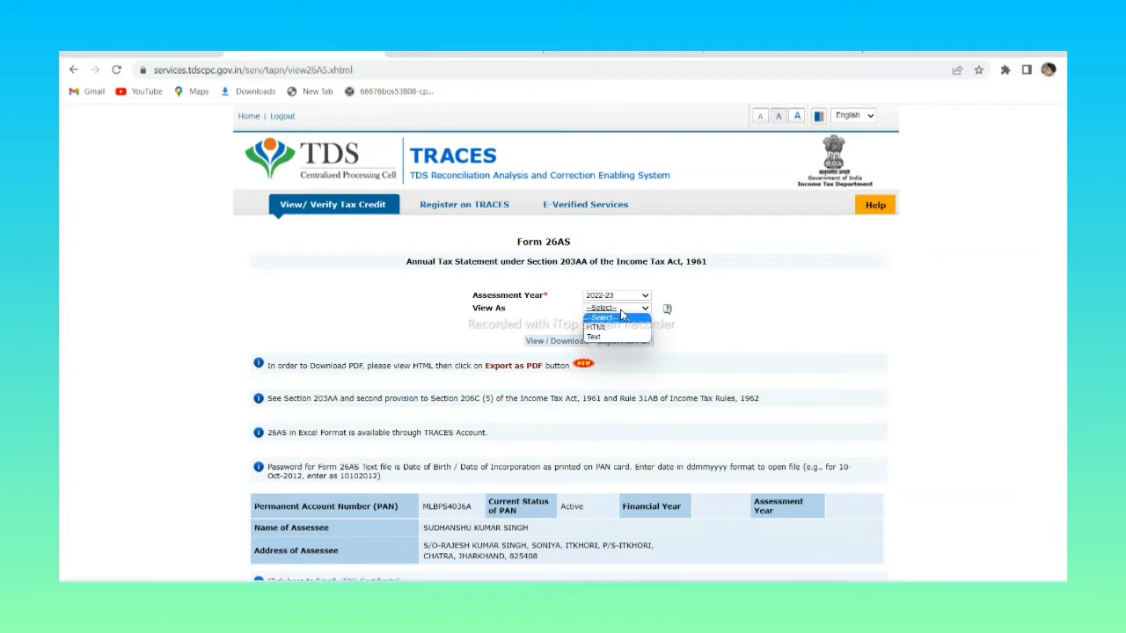
click(613, 327)
click(556, 343)
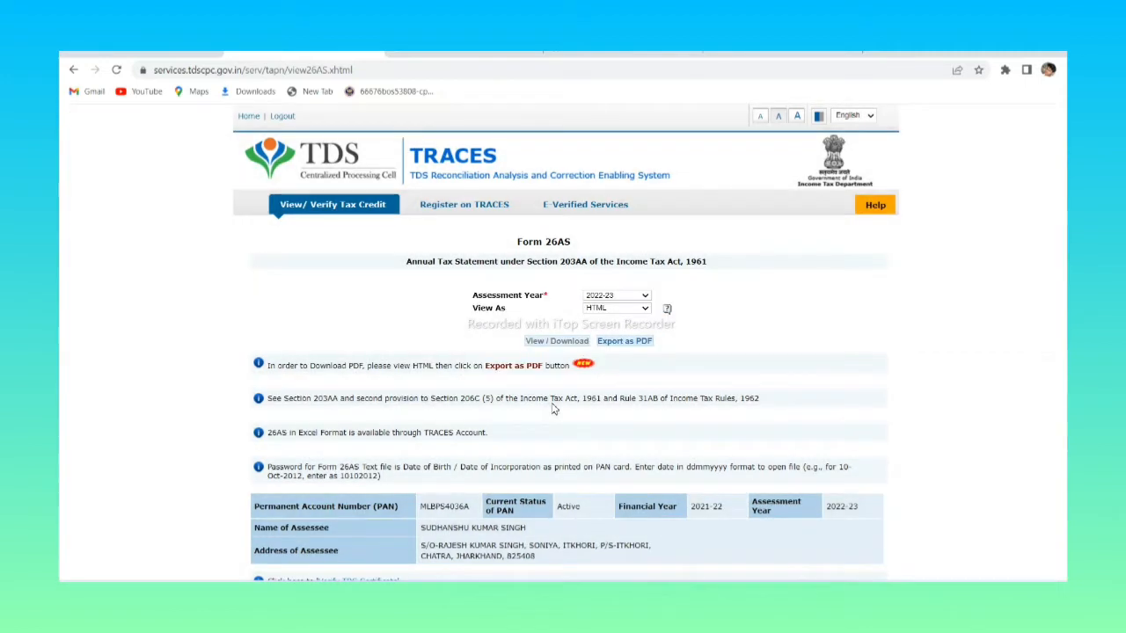
Check the tax deducted, tax collected, tax paid and other parts of the Form 26AS statement through Part H
scroll(553, 408, down, 4)
scroll(553, 409, down, 1)
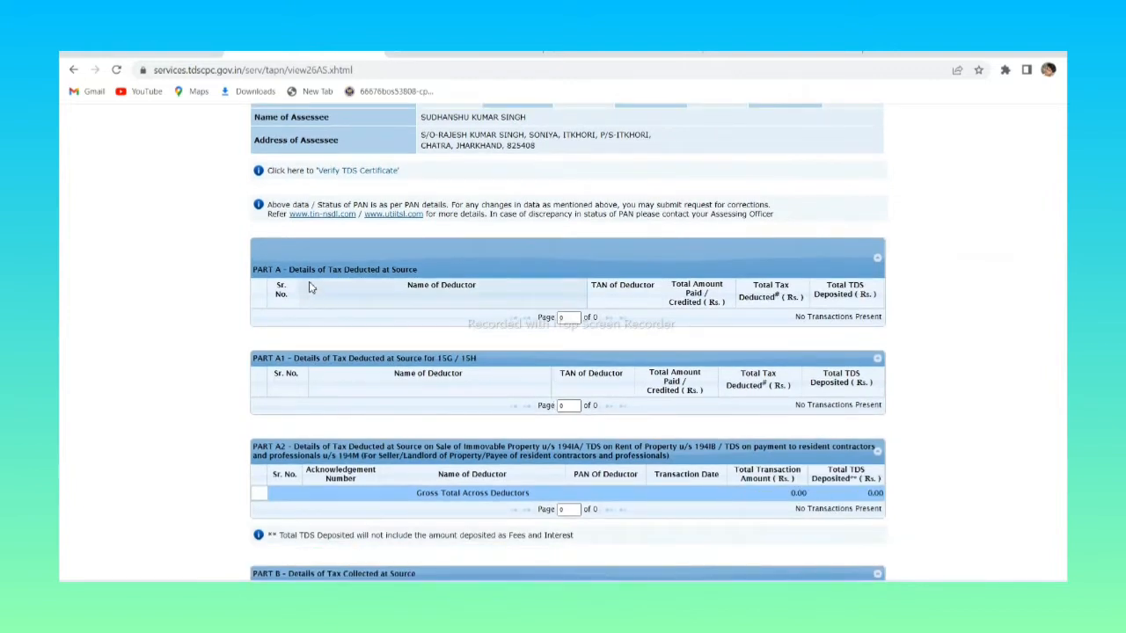
scroll(444, 375, down, 5)
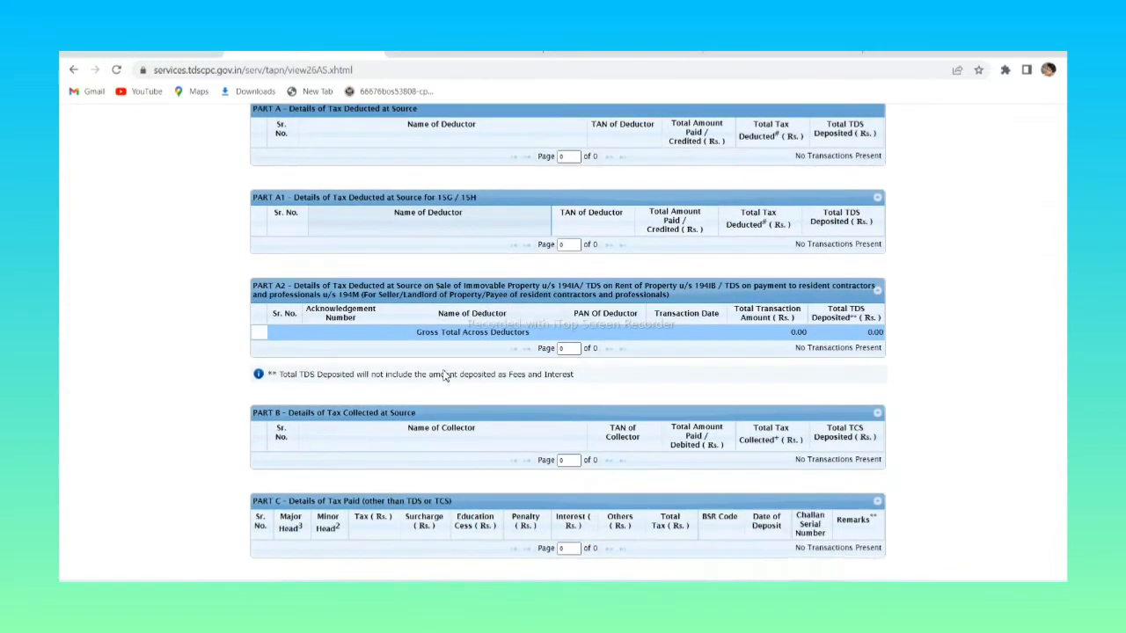
scroll(444, 375, down, 5)
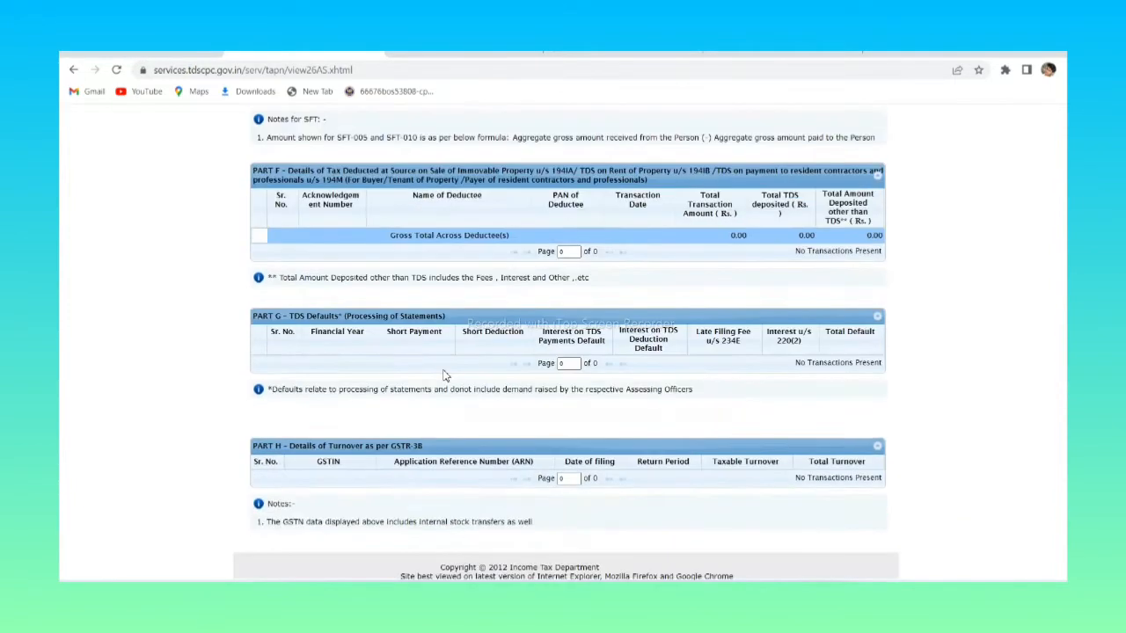
scroll(444, 376, up, 9)
Return to the e-Filing dashboard and open the Annual Information Statement (AIS) service on the Compliance Portal
click(145, 54)
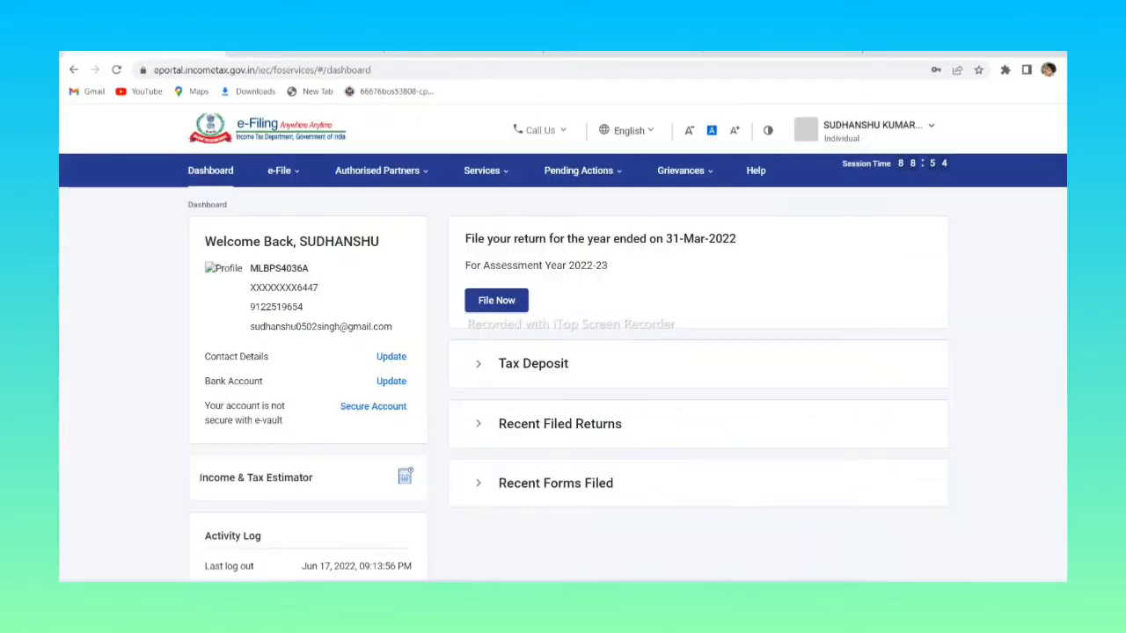
mouse_move(481, 176)
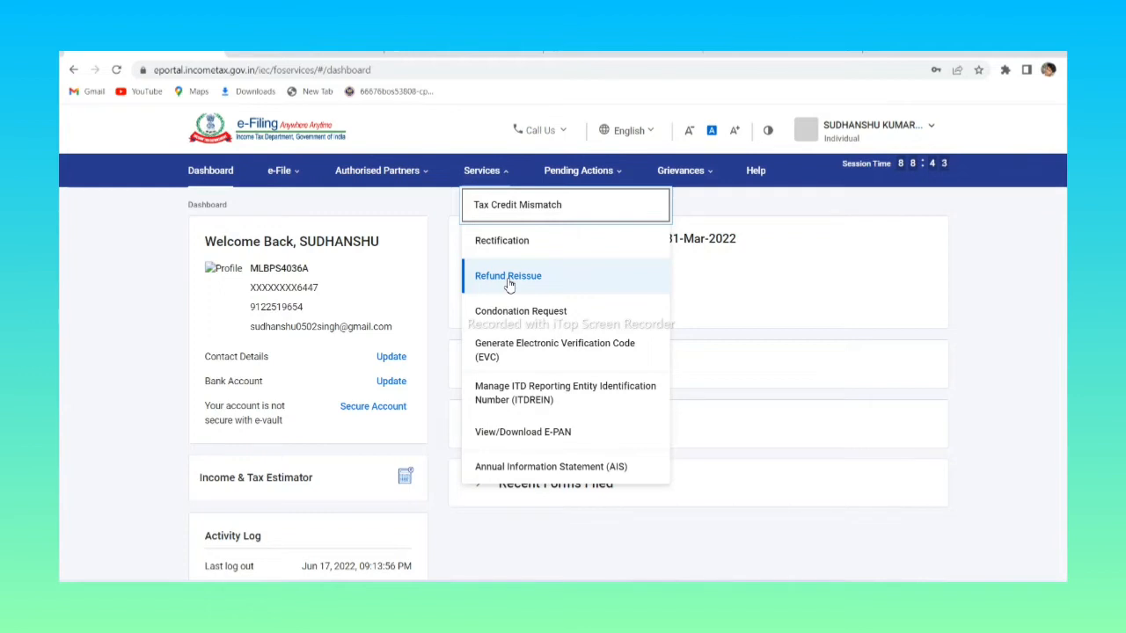
click(534, 465)
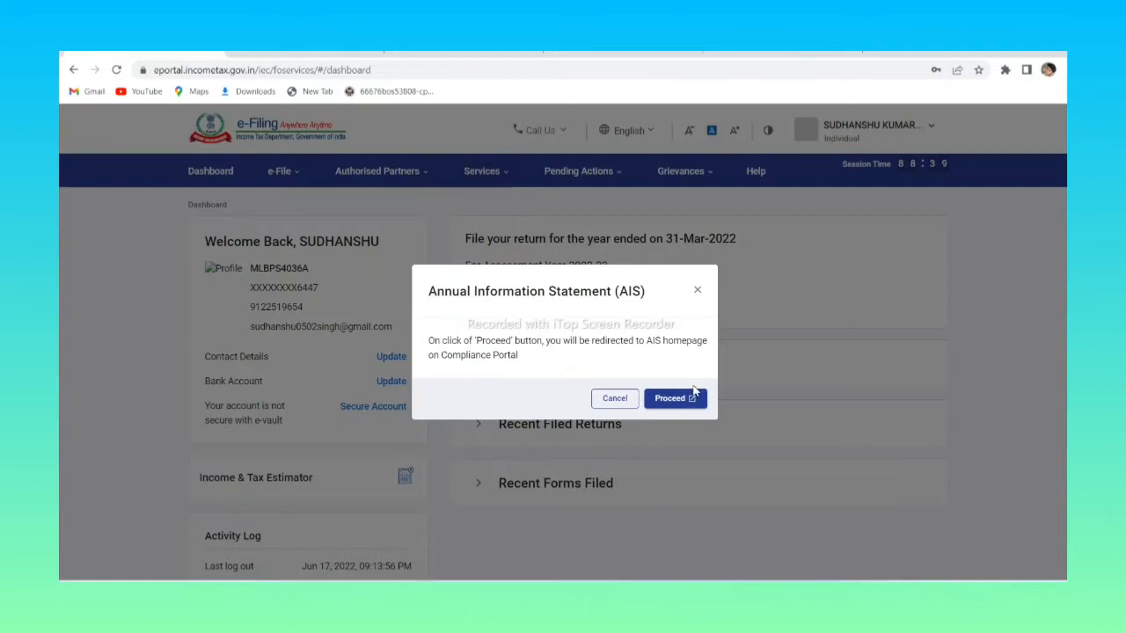
click(674, 398)
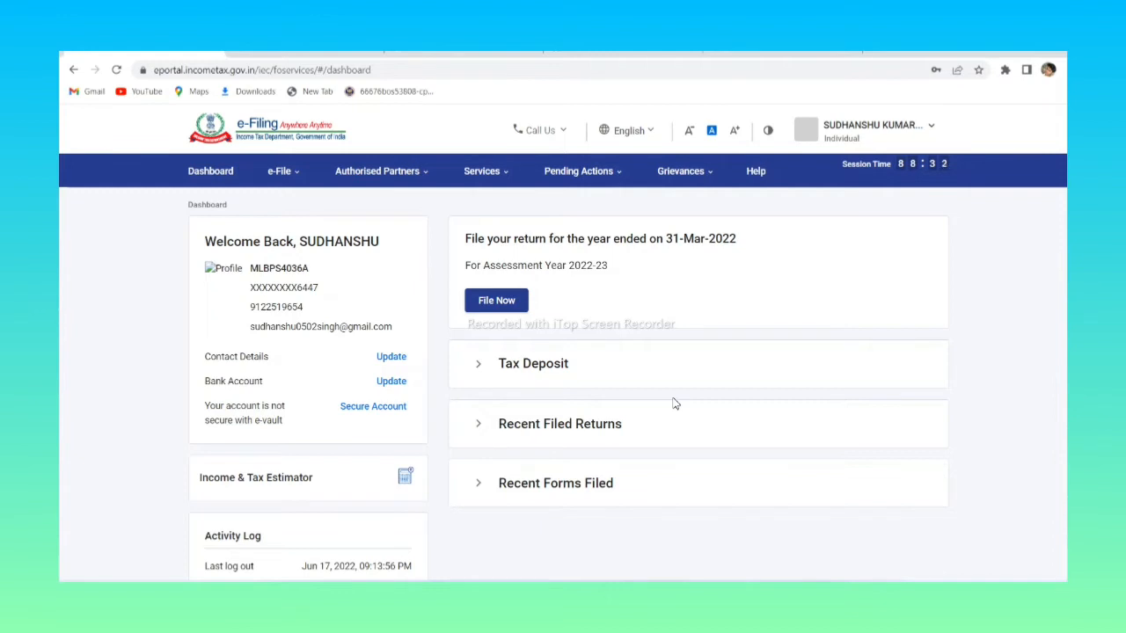
click(499, 171)
click(501, 175)
click(496, 176)
click(500, 173)
click(499, 173)
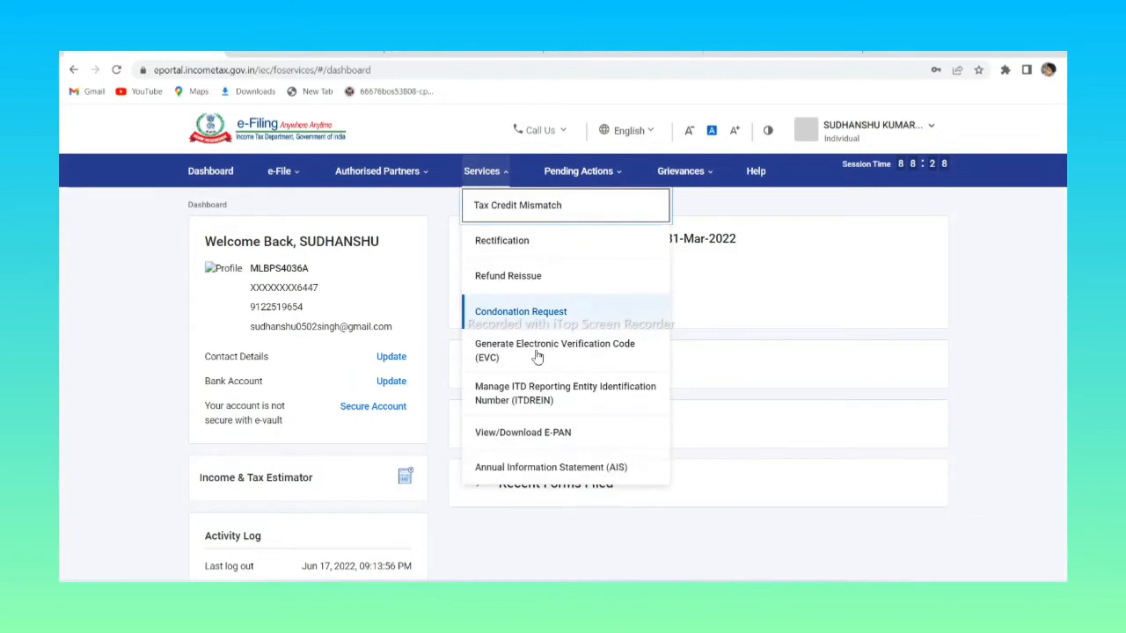
click(540, 467)
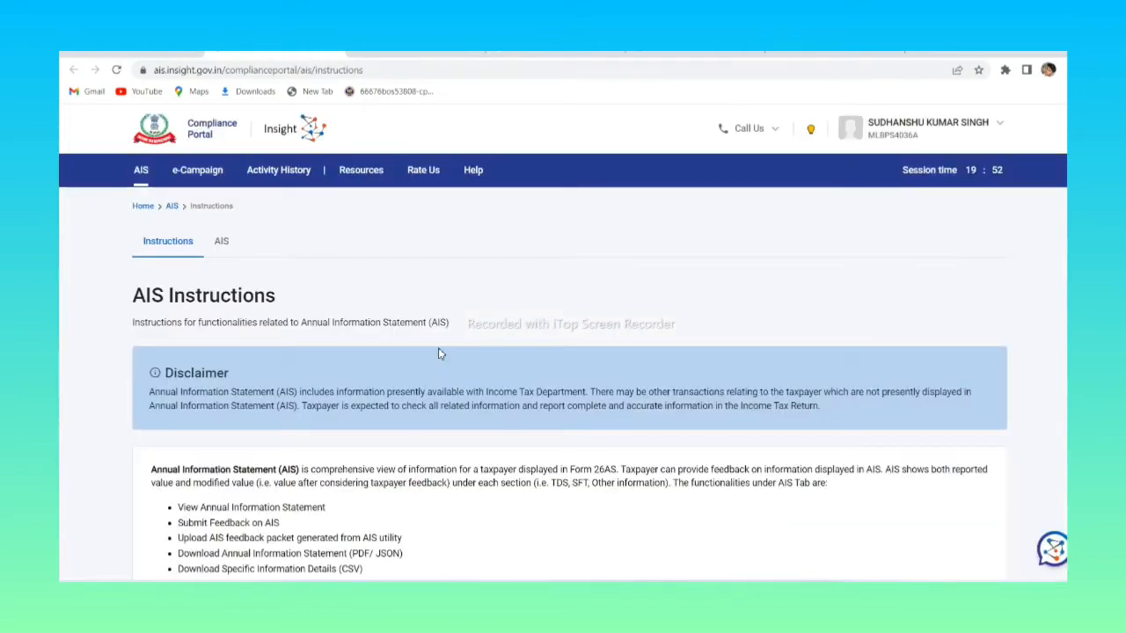
Open the Annual Information Statement for F.Y. 2021-22 and check its Part B TDS/TCS information
click(223, 245)
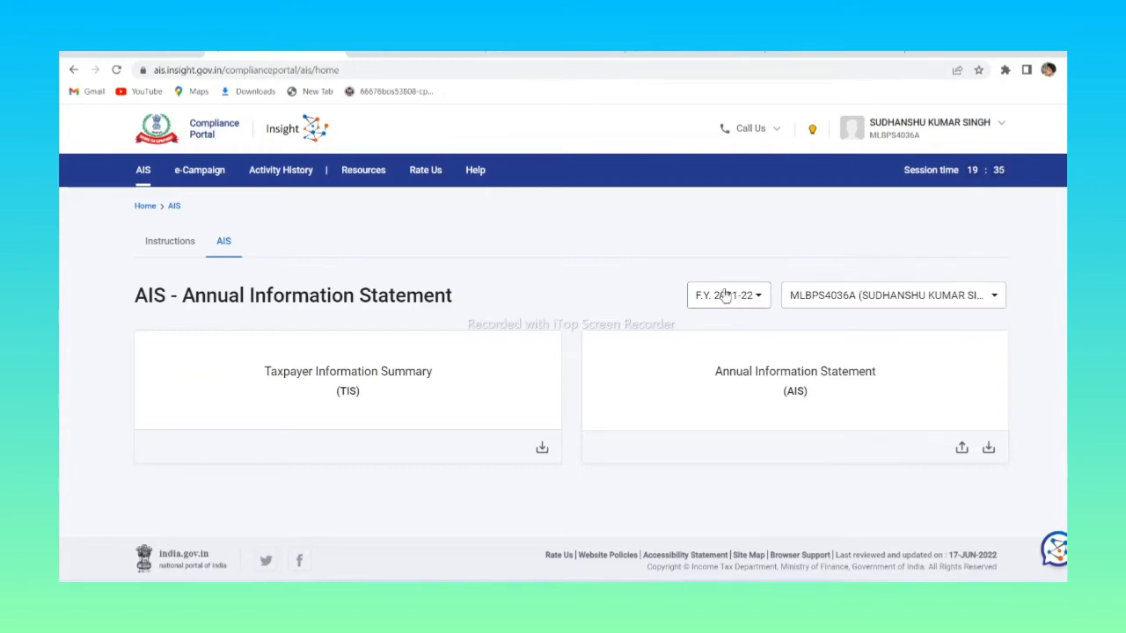
click(766, 371)
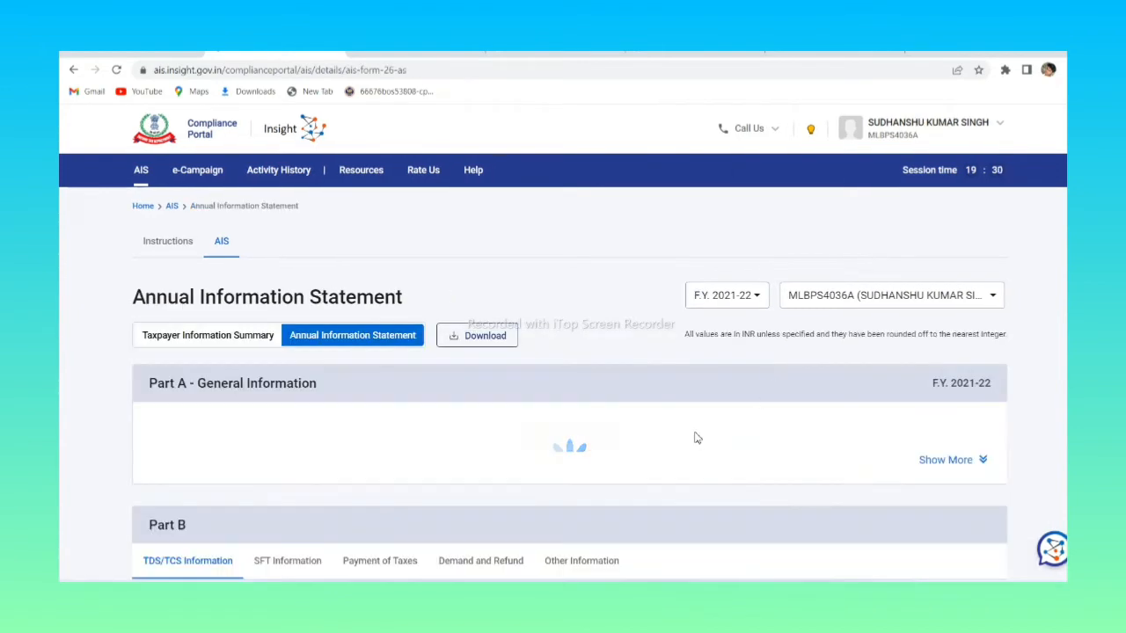
scroll(656, 443, down, 3)
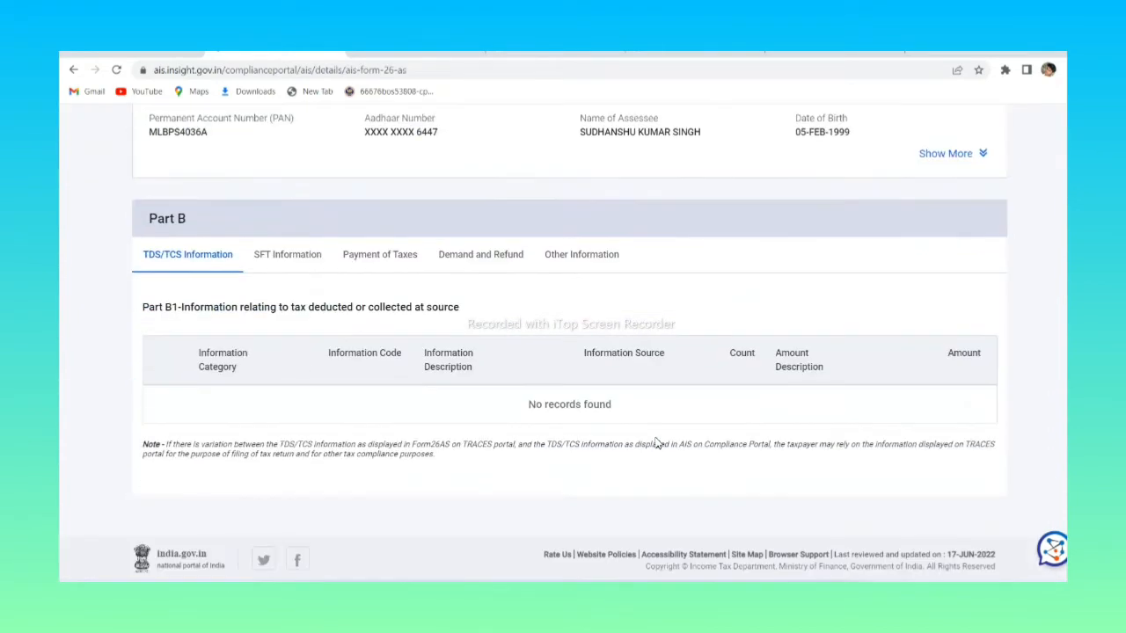
Examine the SFT information, including the details of the Oil and Natural Gas Corporation and NHPC dividends and the securities transactions
click(284, 263)
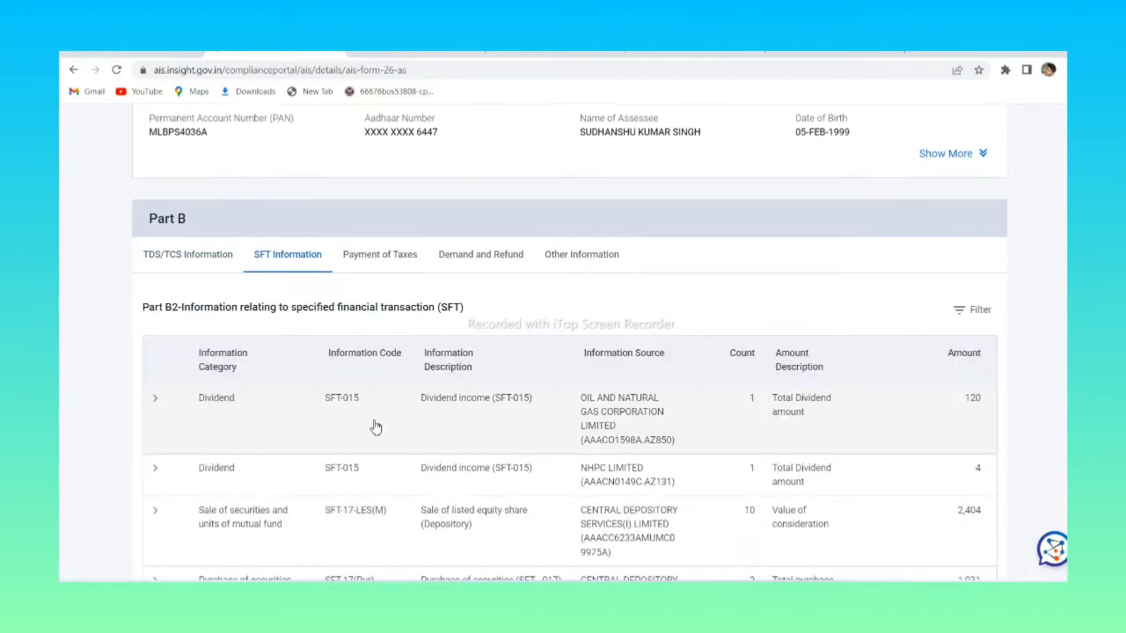
click(203, 417)
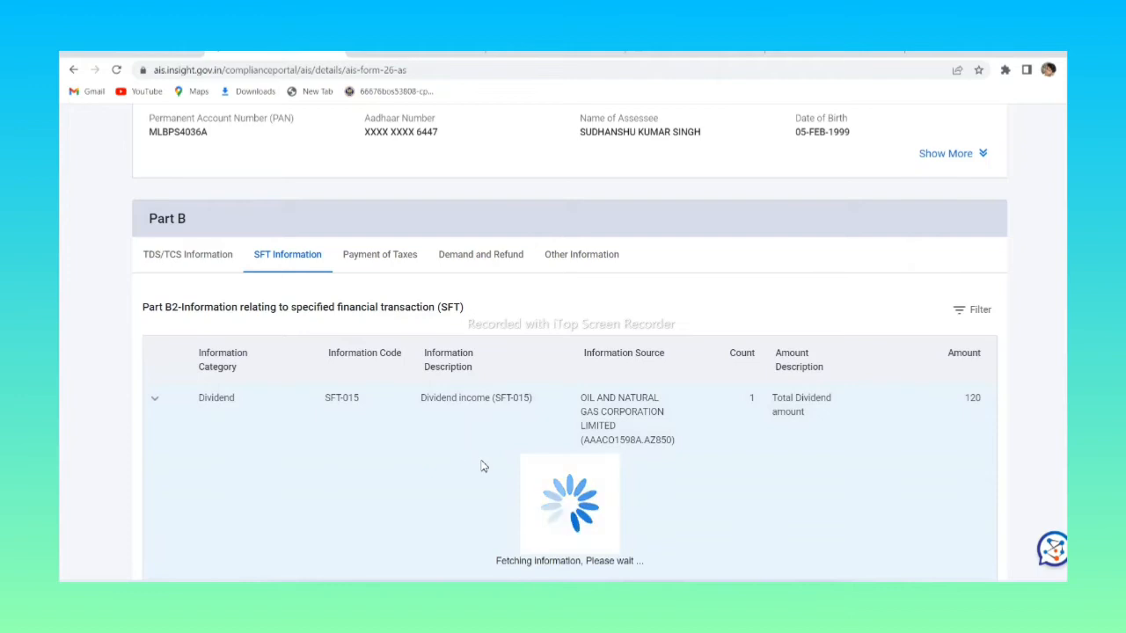
scroll(481, 466, down, 2)
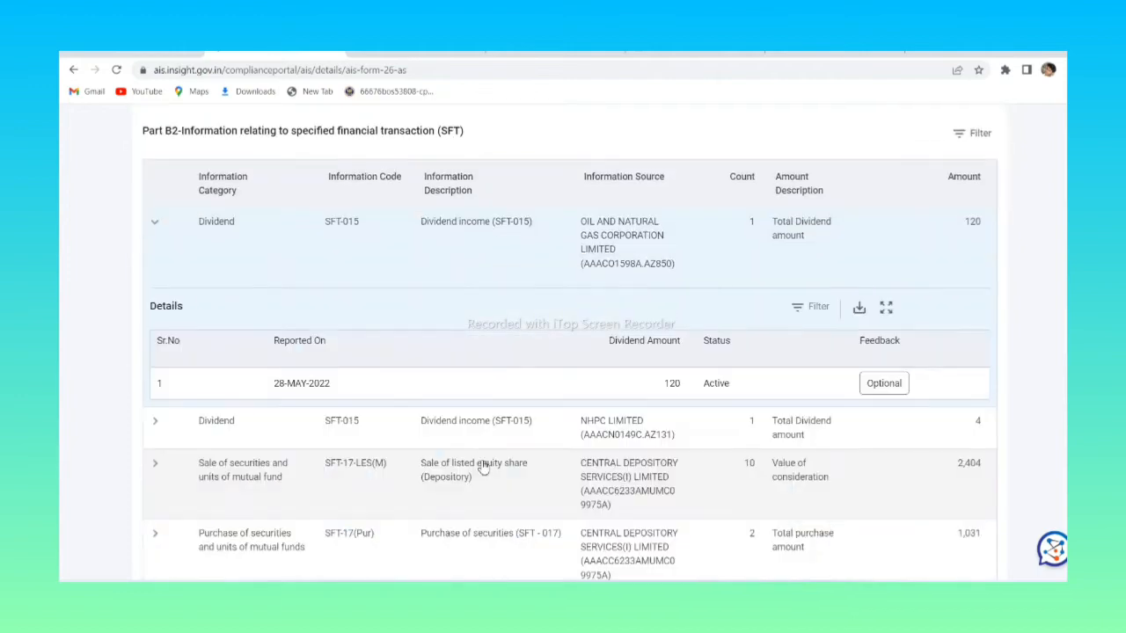
click(218, 435)
scroll(444, 351, up, 1)
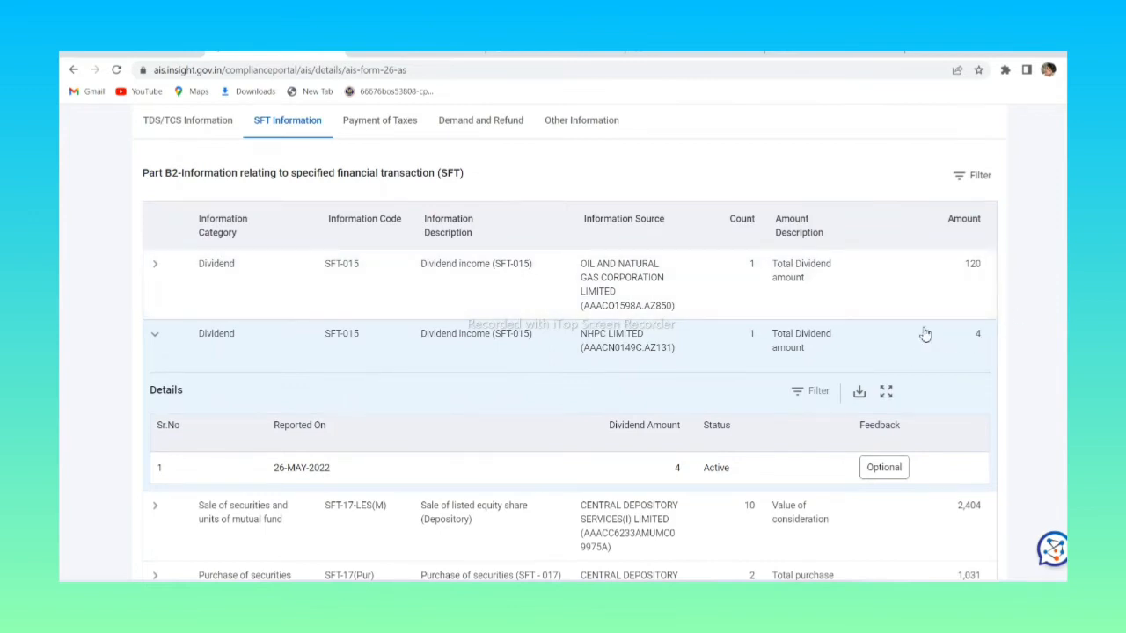
scroll(781, 345, down, 2)
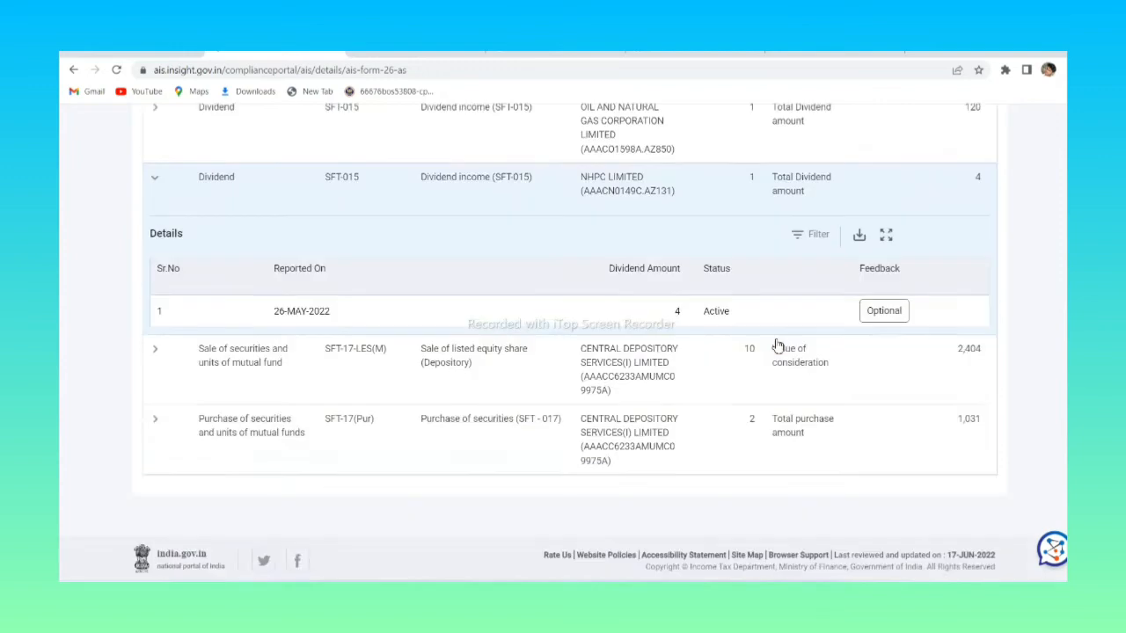
Check the Payment of Taxes, Demand and Refund, and Other Information sections in Part B of the AIS
scroll(779, 344, up, 5)
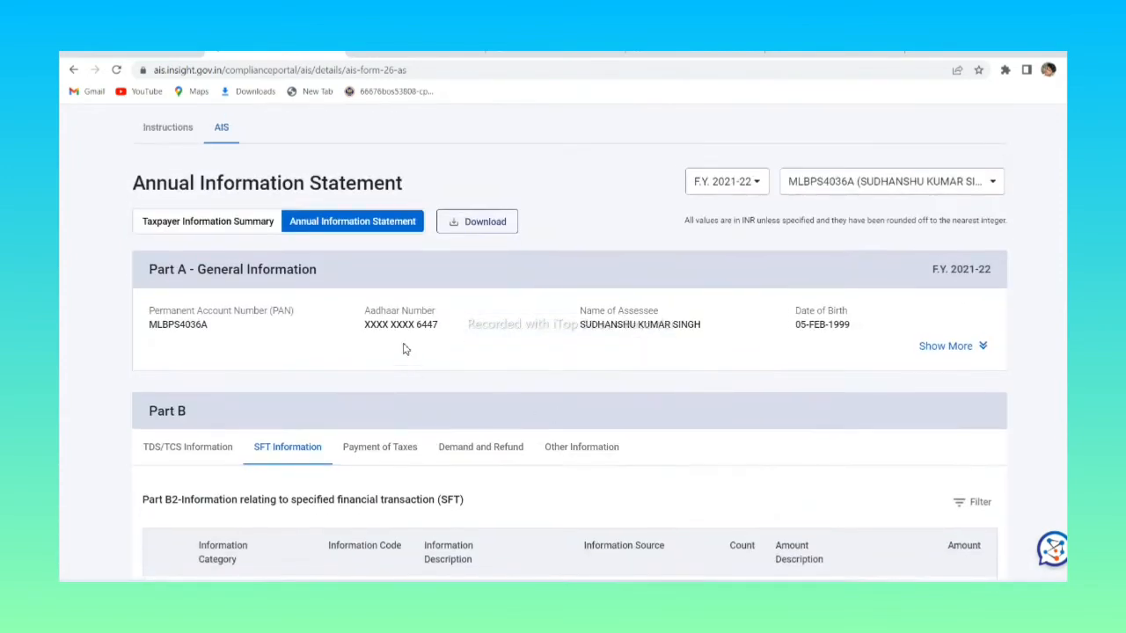
click(378, 450)
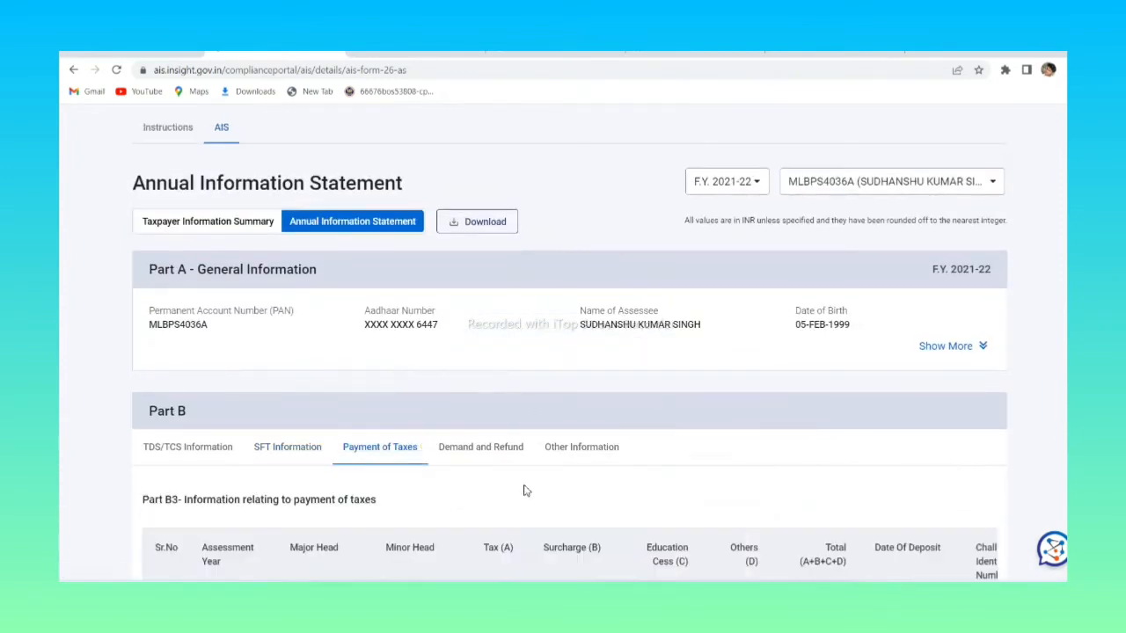
scroll(524, 488, down, 3)
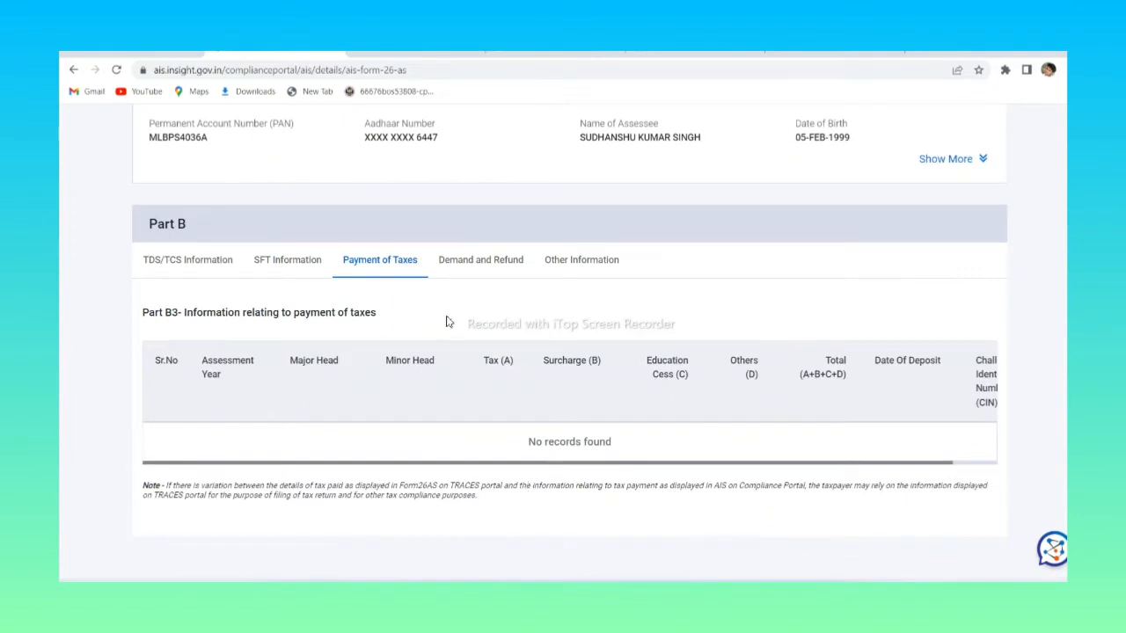
click(484, 260)
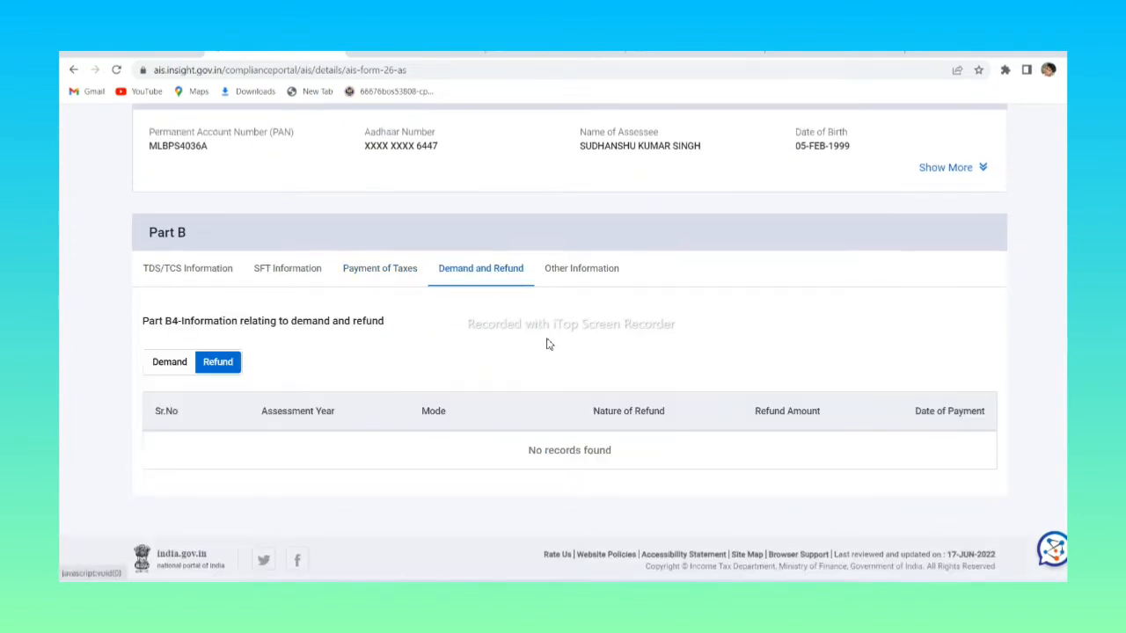
click(587, 274)
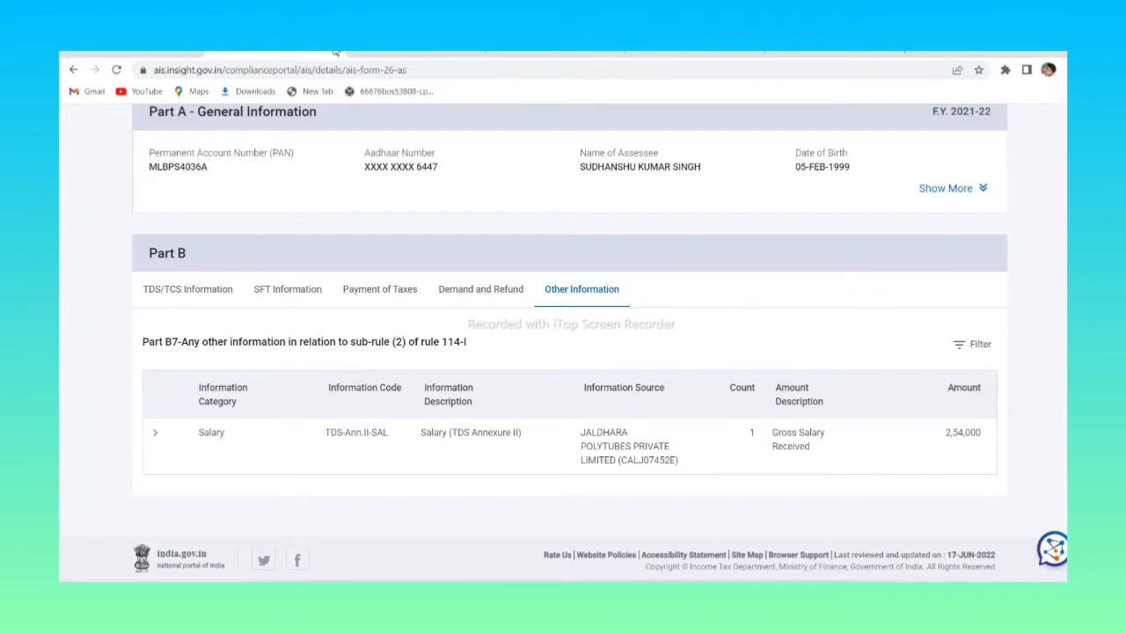
Log out of the AIS Compliance Portal and acknowledge the logout
scroll(833, 332, up, 3)
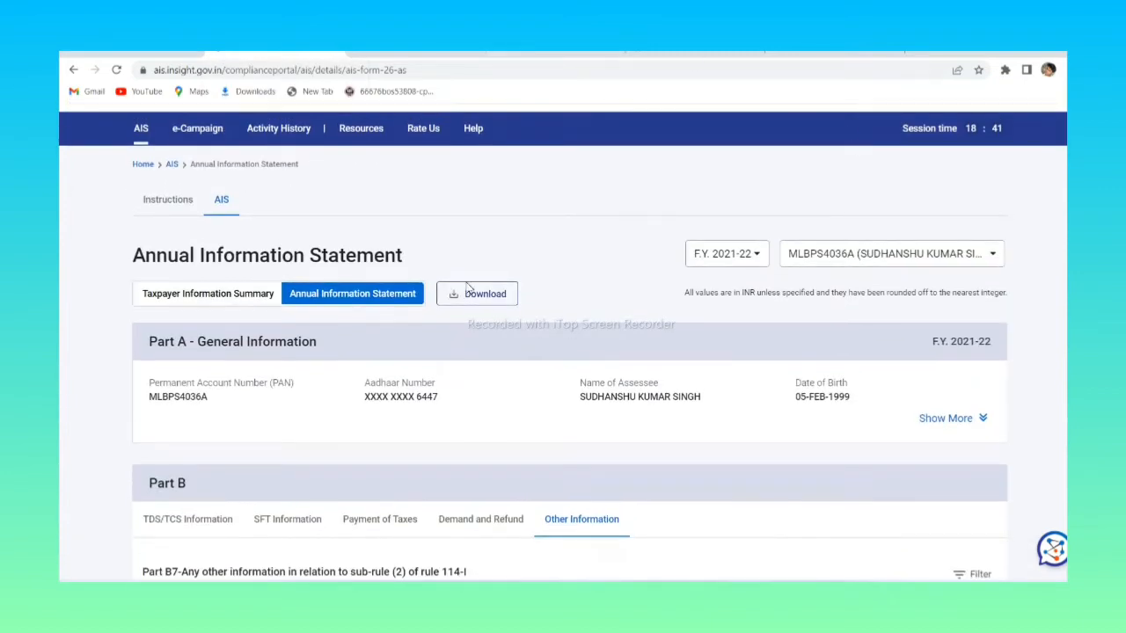
scroll(770, 205, up, 1)
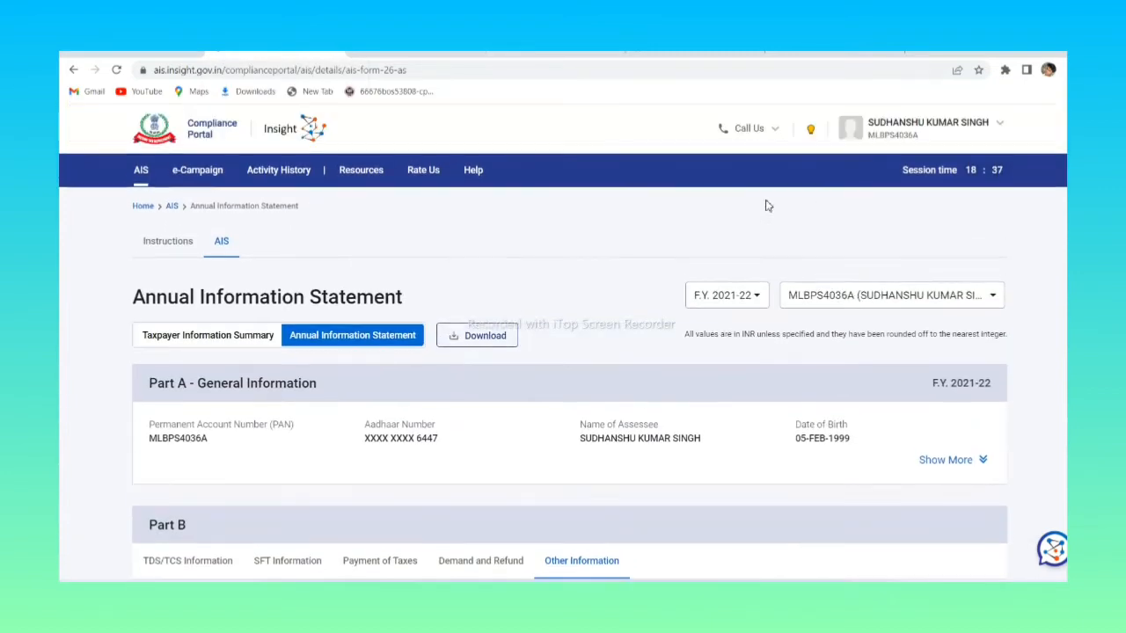
click(960, 130)
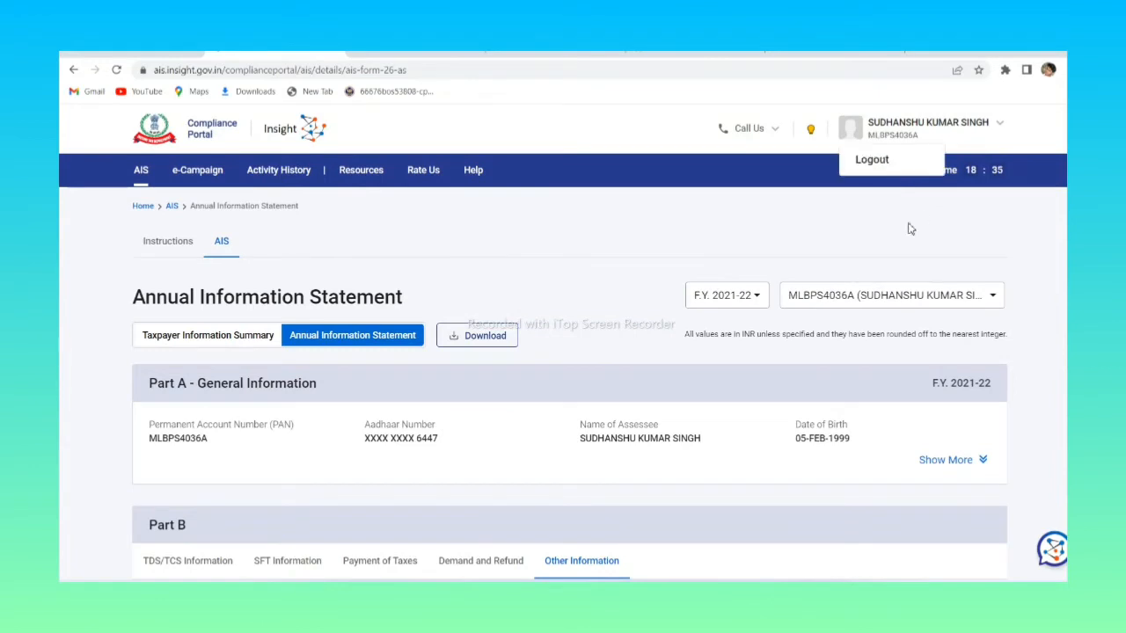
click(873, 160)
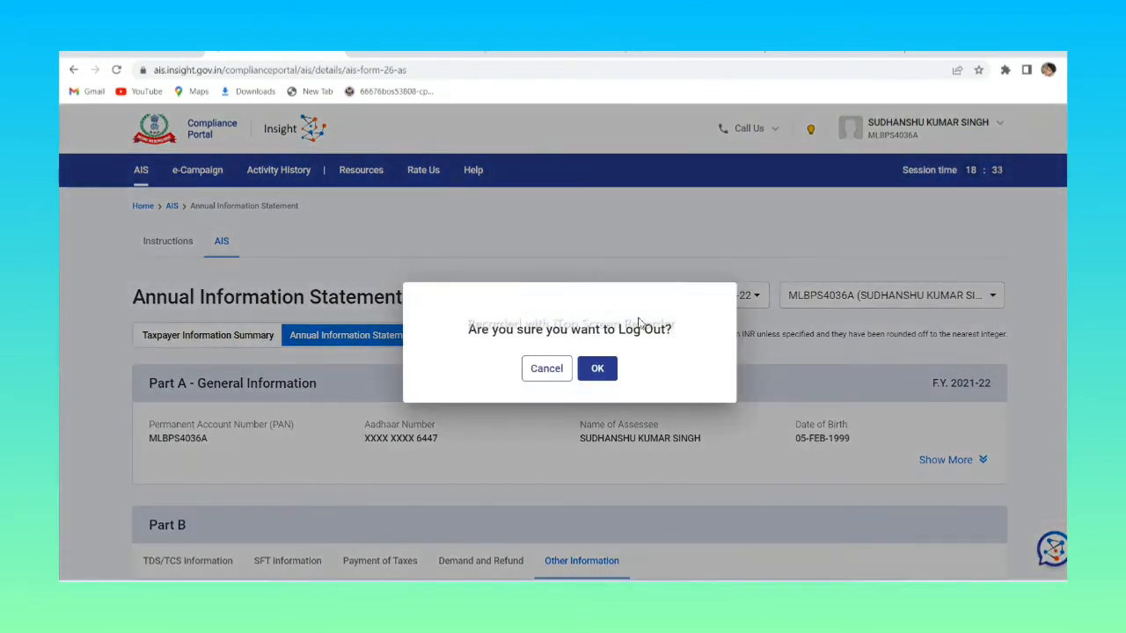
click(601, 369)
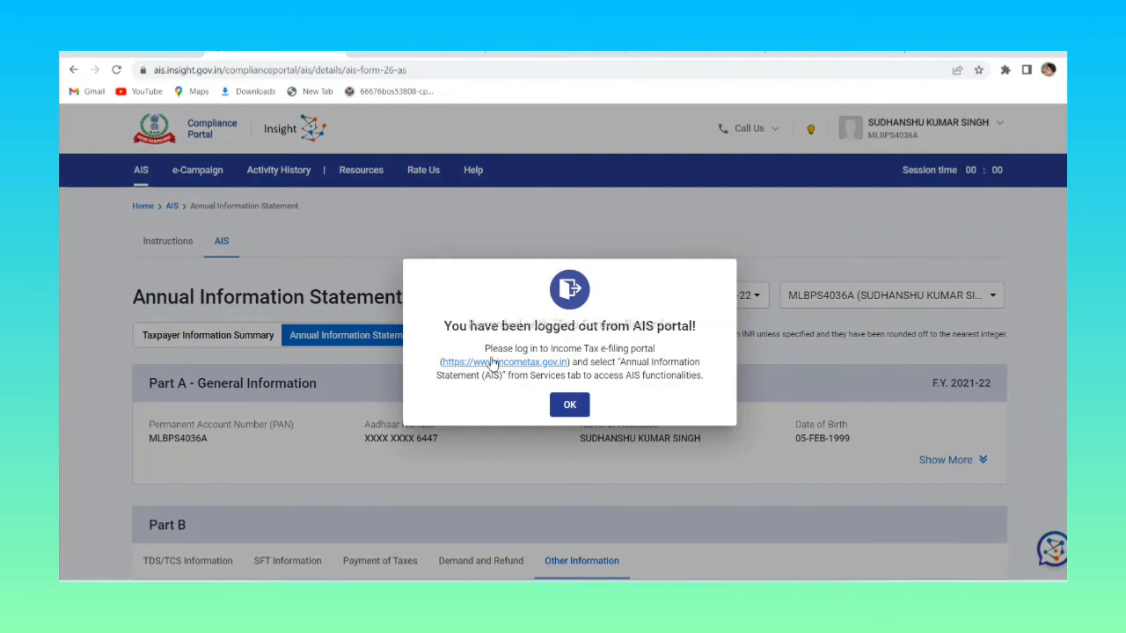
click(570, 404)
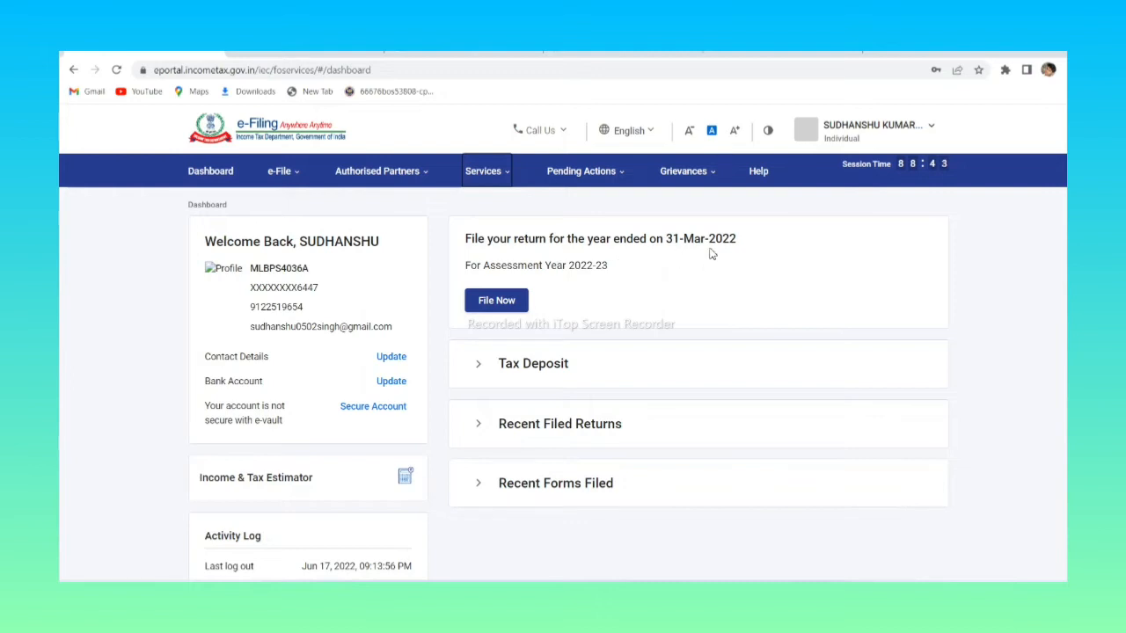
Begin filing from the e-Filing dashboard, choosing assessment year 2022-23 (Current A.Y.) and the online mode of filing
click(496, 301)
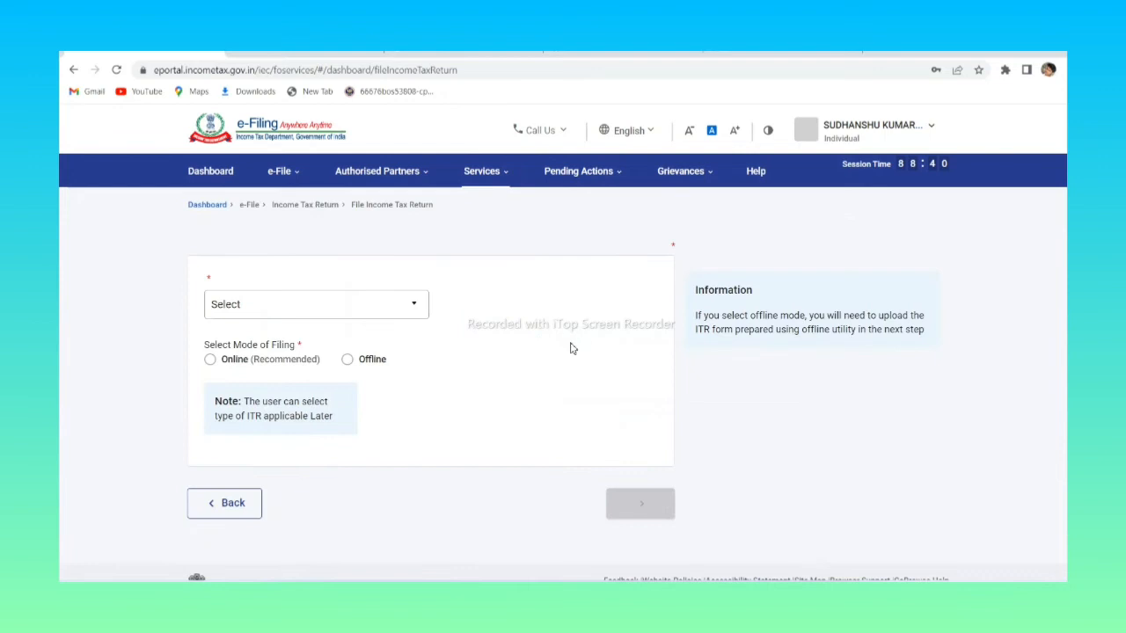
click(355, 306)
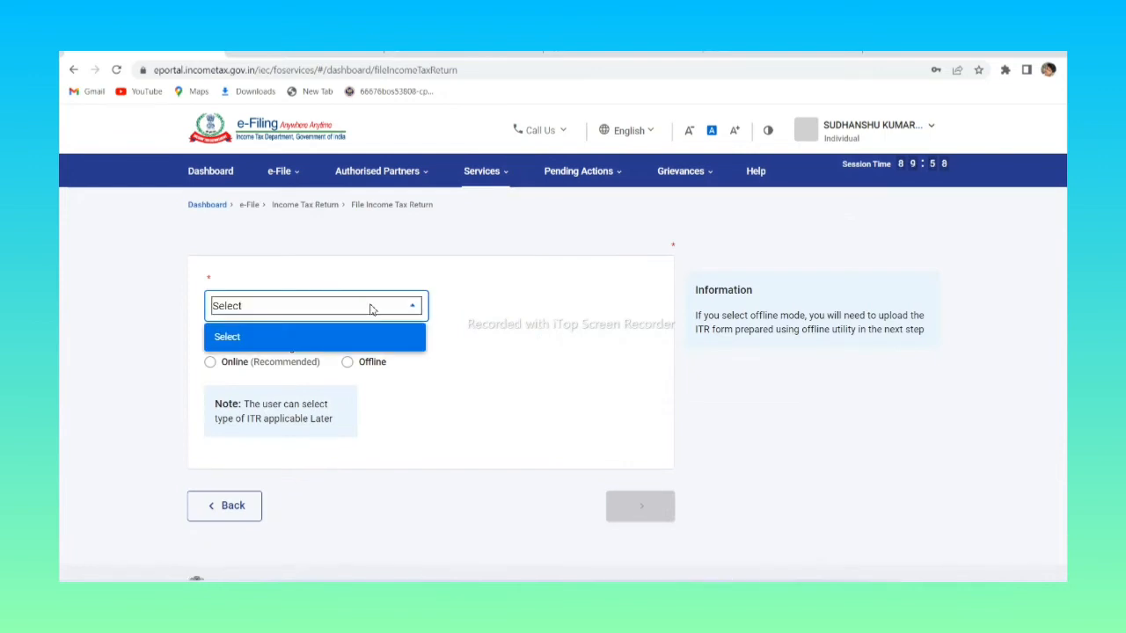
click(392, 304)
click(392, 305)
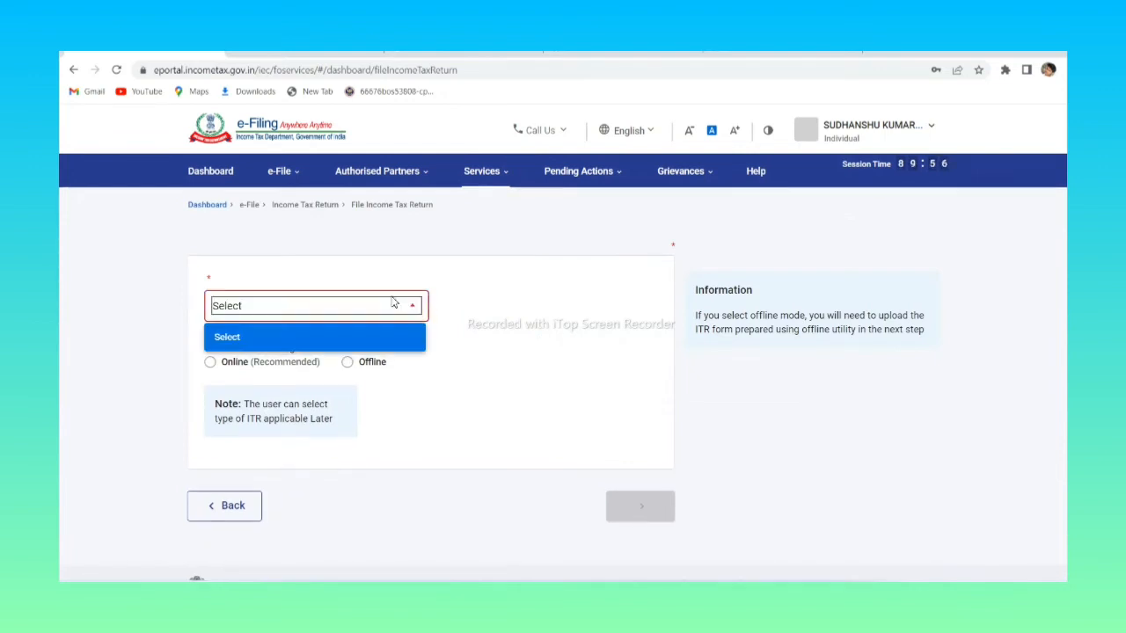
click(495, 347)
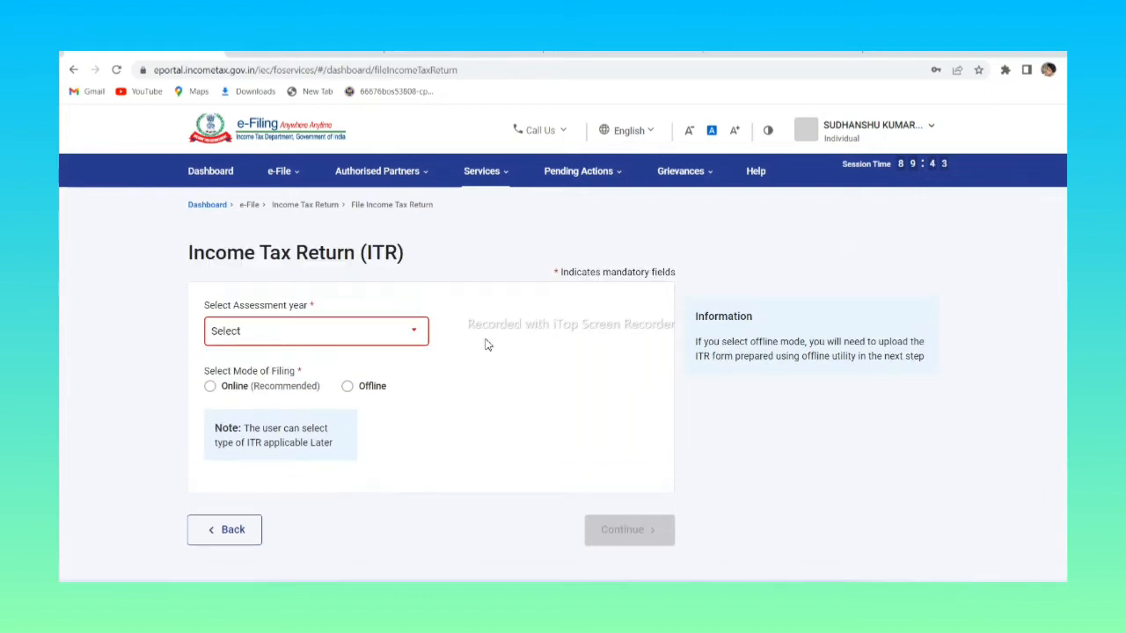
click(353, 332)
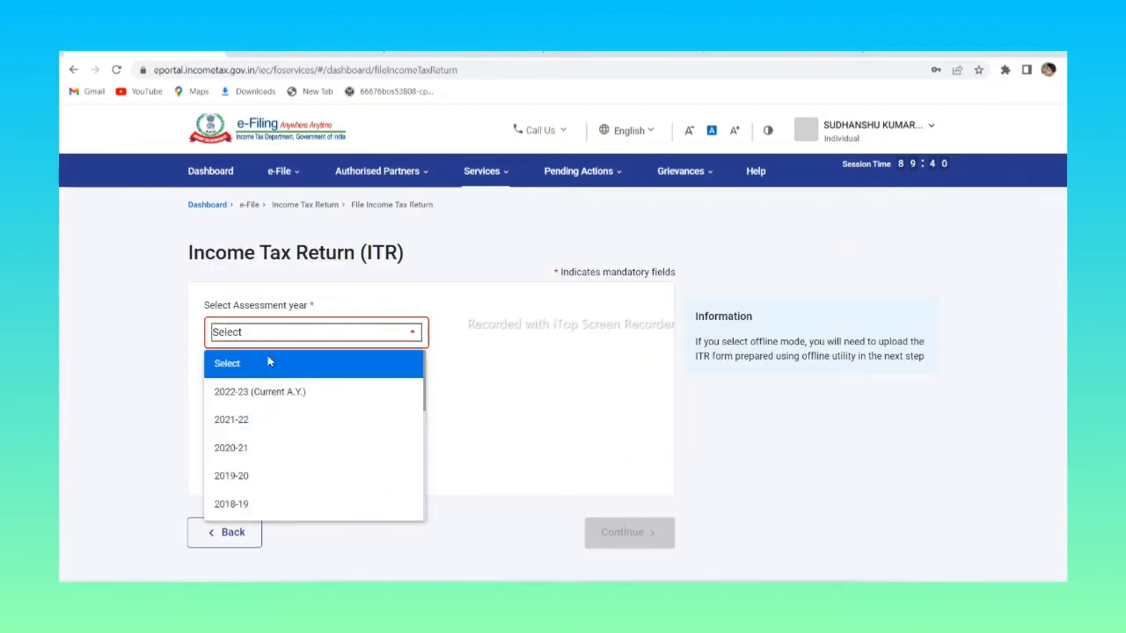
click(259, 392)
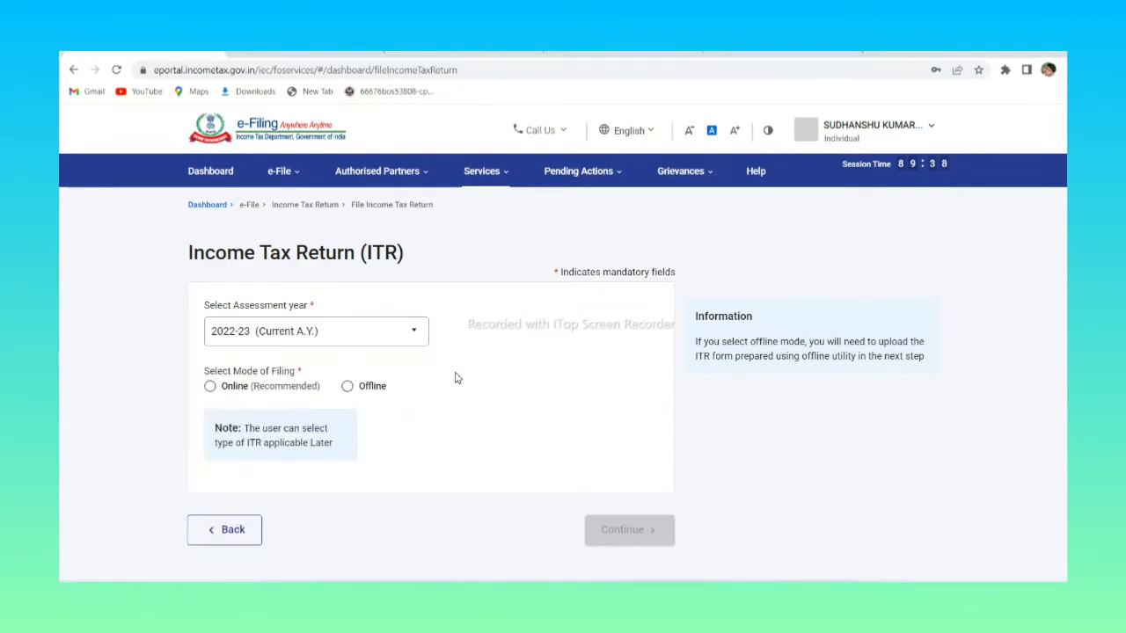
click(211, 388)
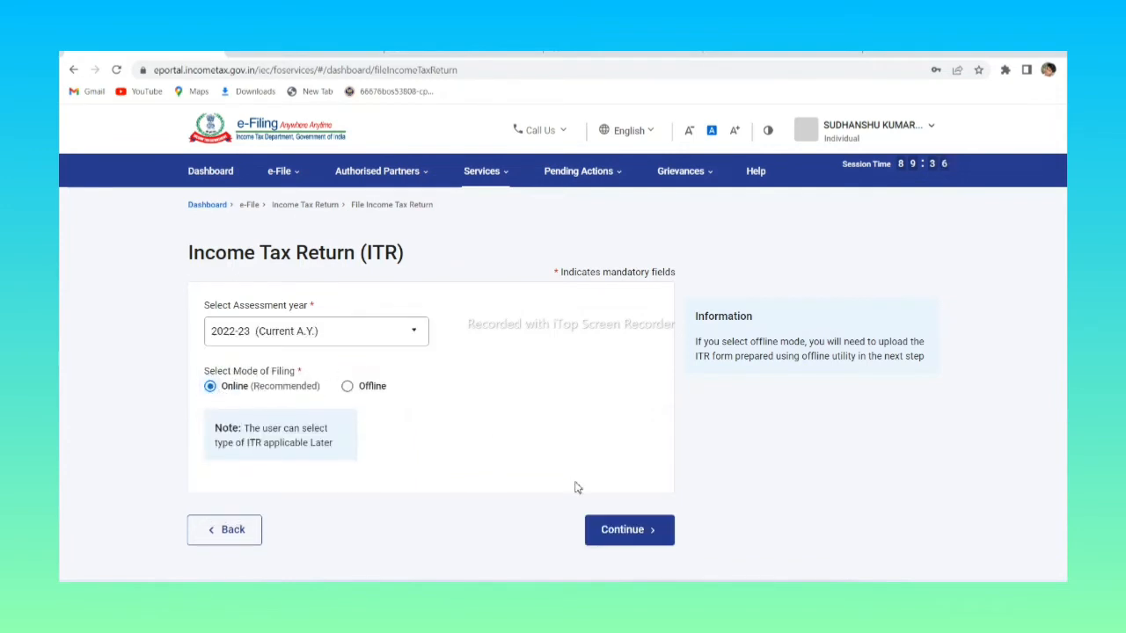
click(628, 530)
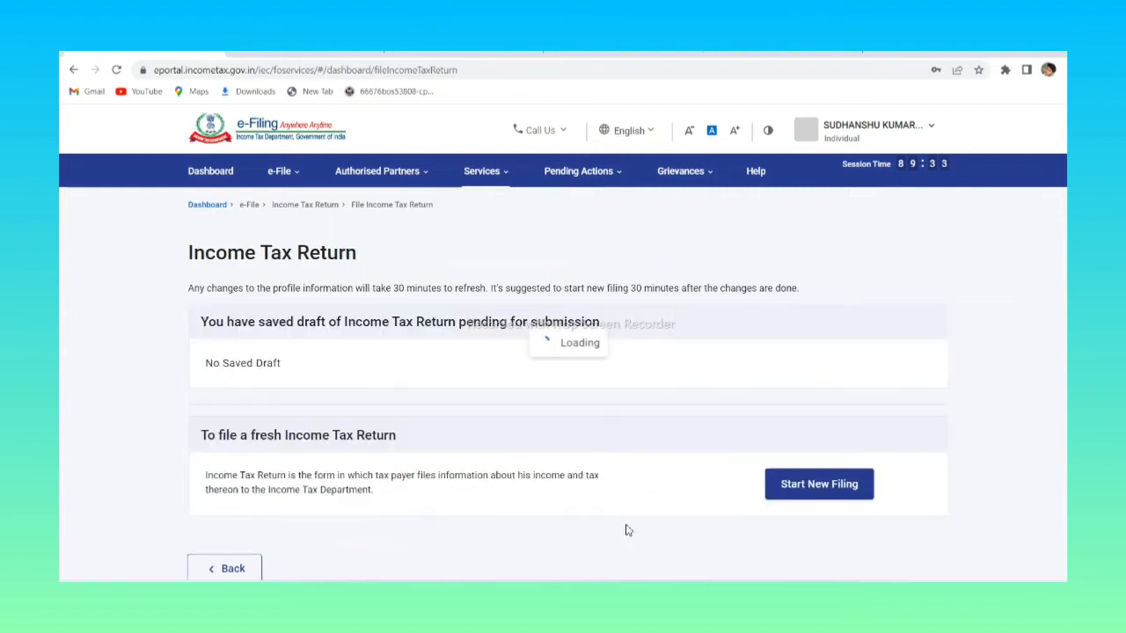
Start a new filing instead of resuming the saved draft, and continue with the Individual status
scroll(535, 481, down, 3)
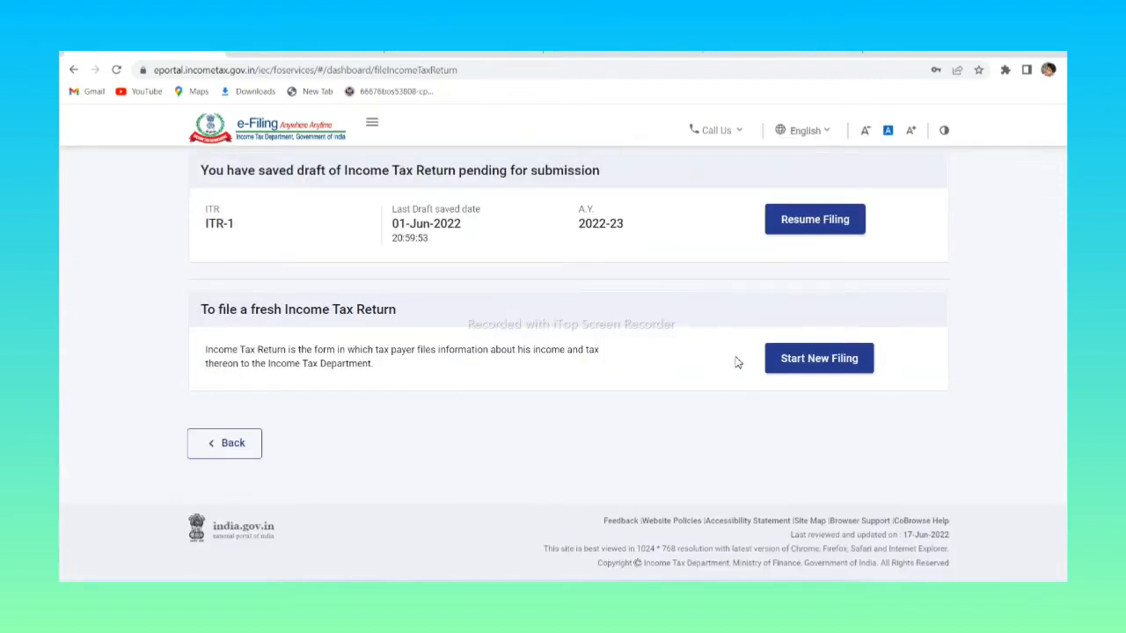
click(775, 361)
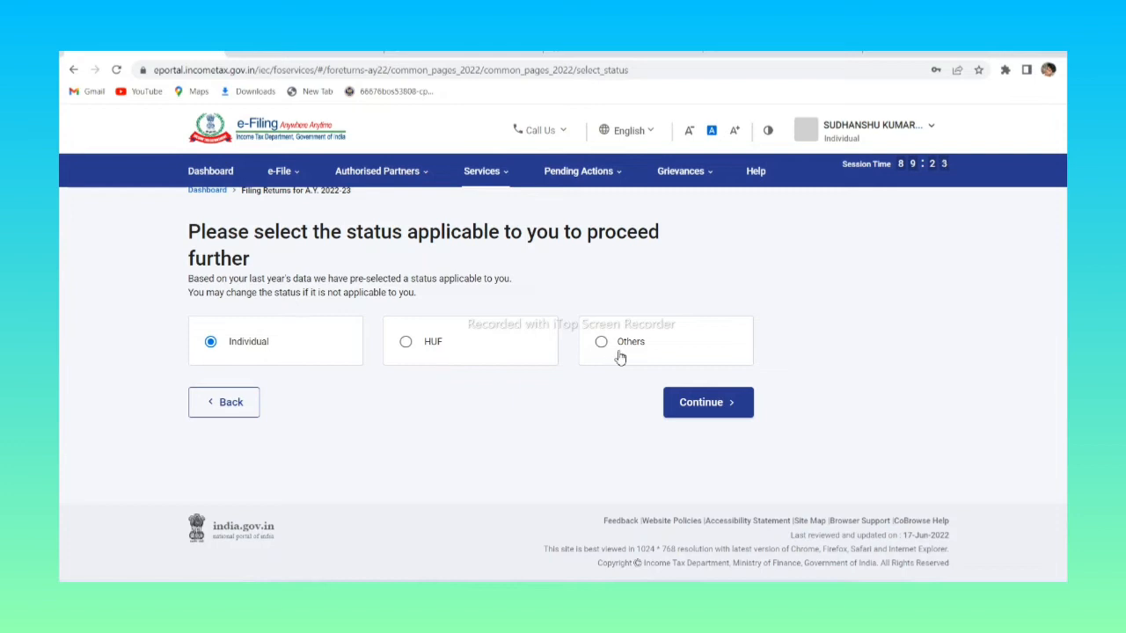
click(706, 411)
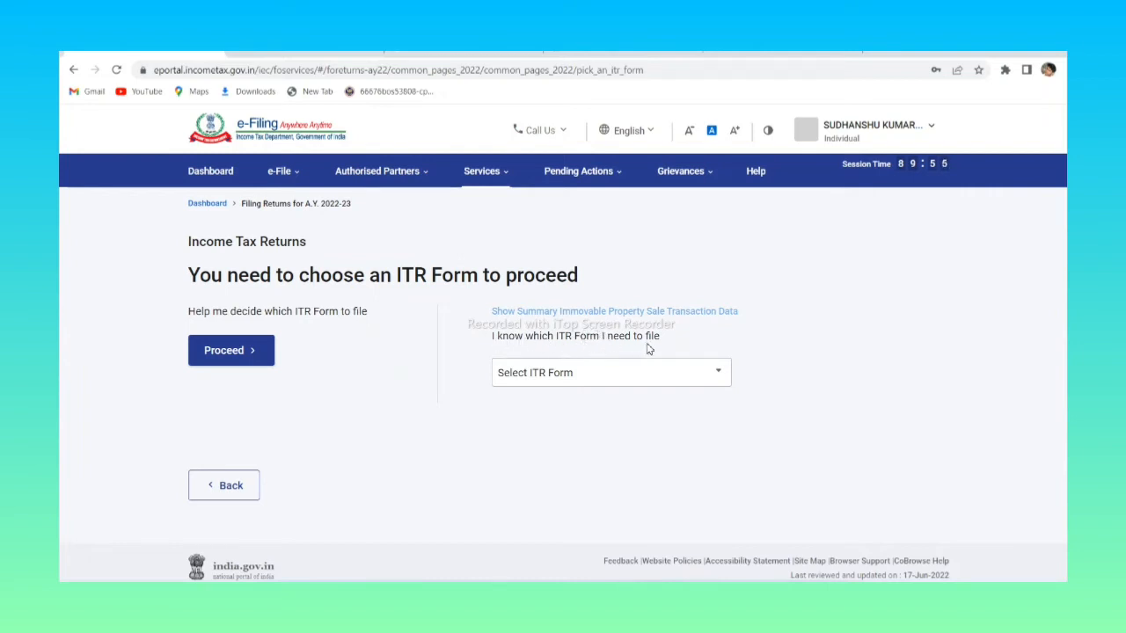
Choose ITR-1 as the return form, proceed with it and get the return started
click(673, 382)
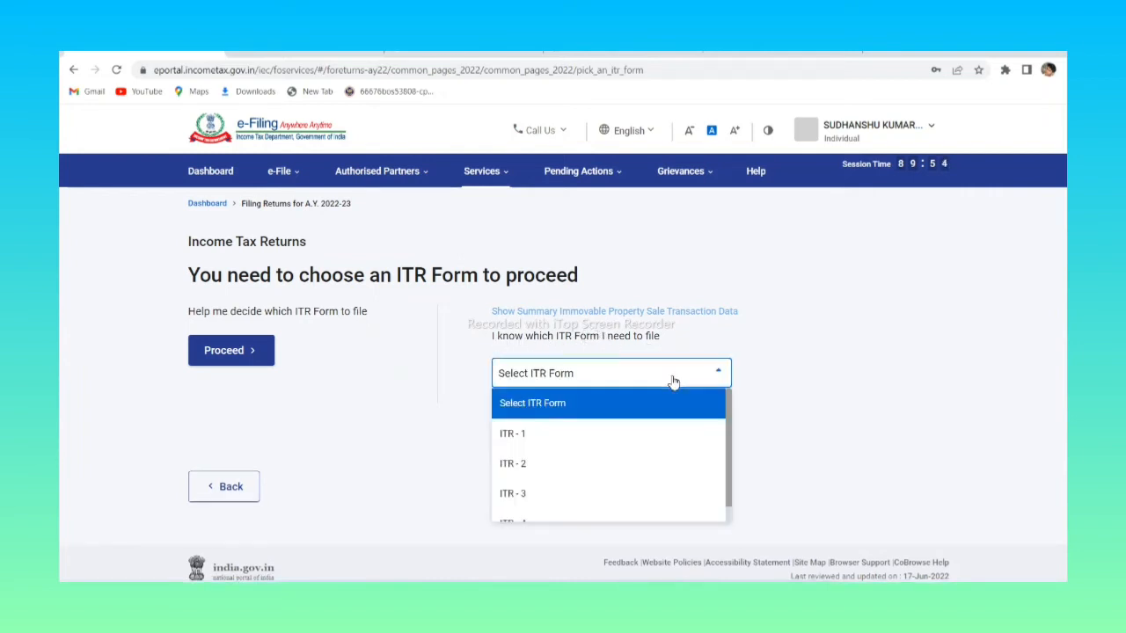
click(608, 448)
click(533, 519)
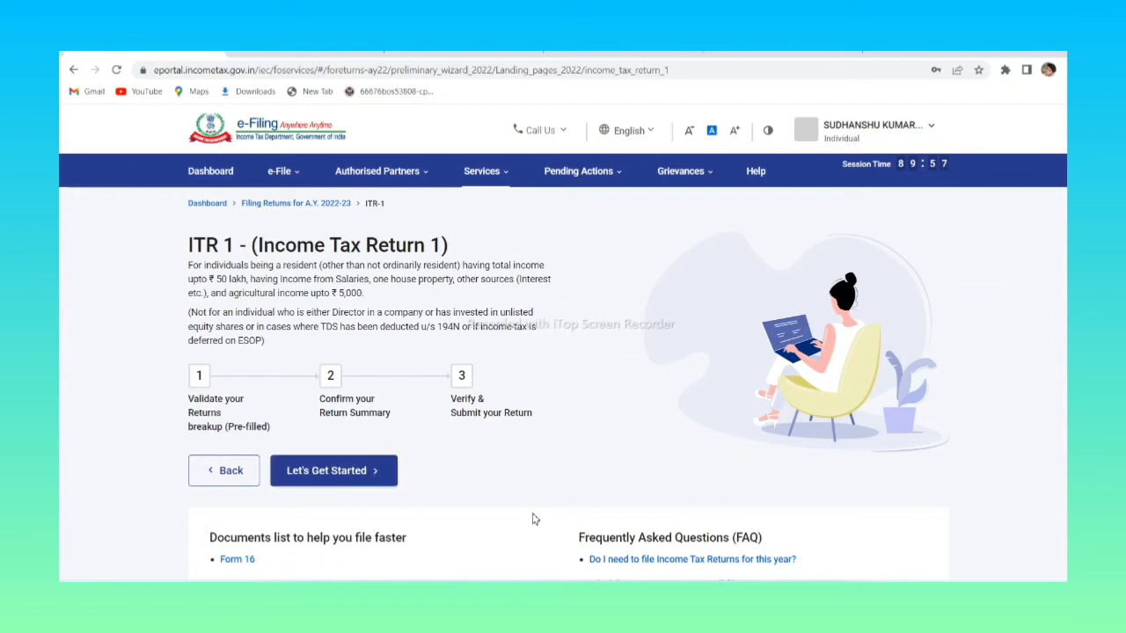
scroll(459, 453, down, 2)
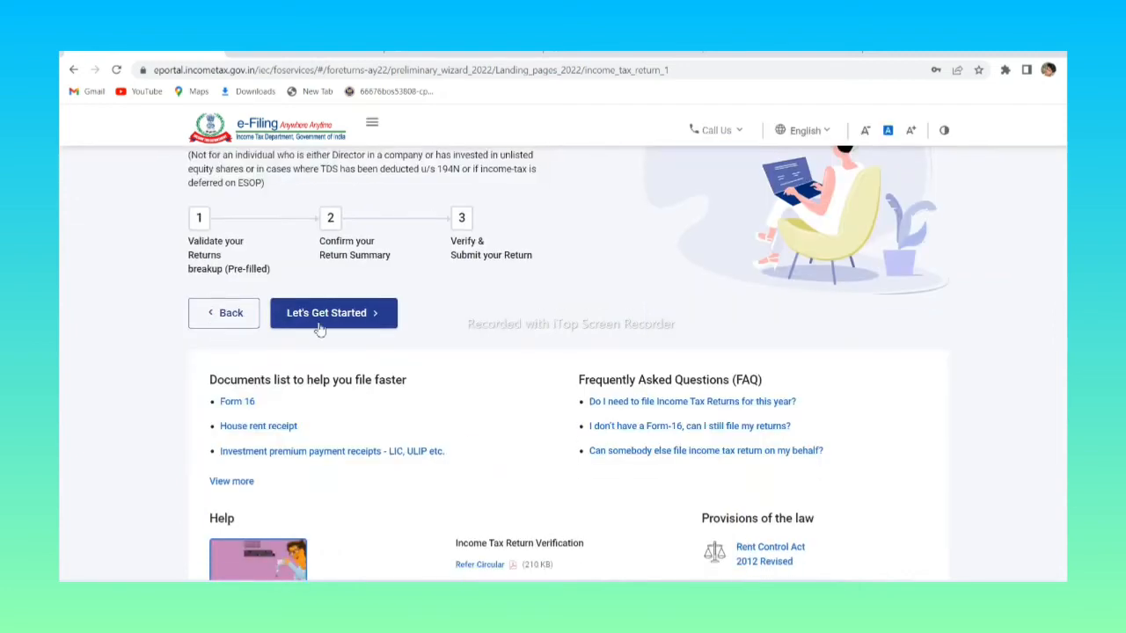
click(302, 317)
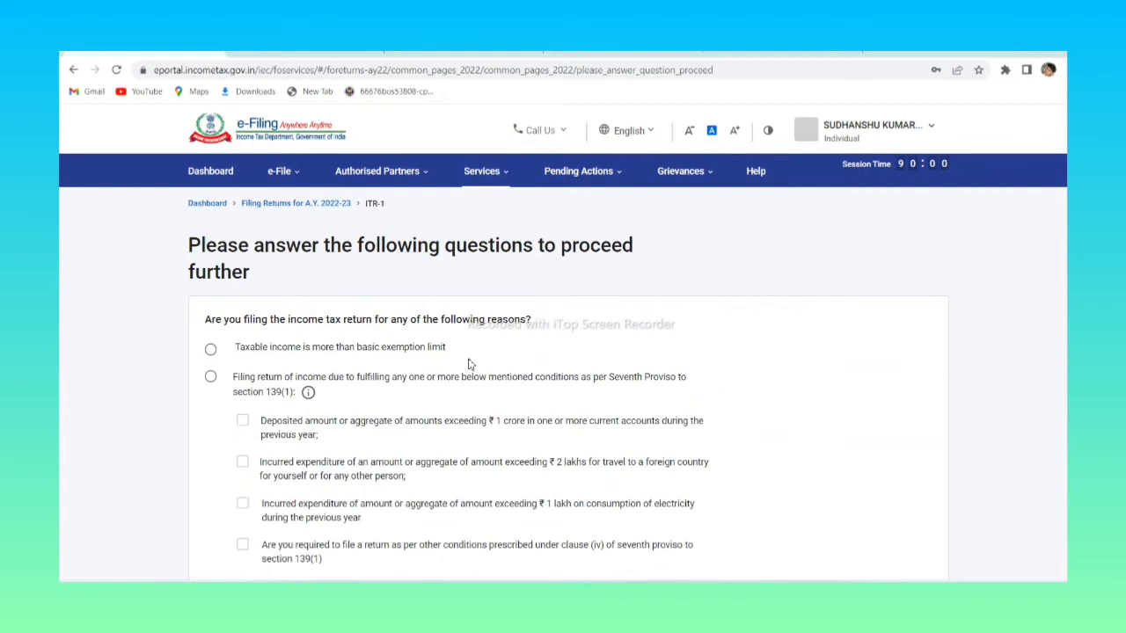
Give "Taxable income is more than basic exemption limit" as the reason for filing and continue
click(211, 306)
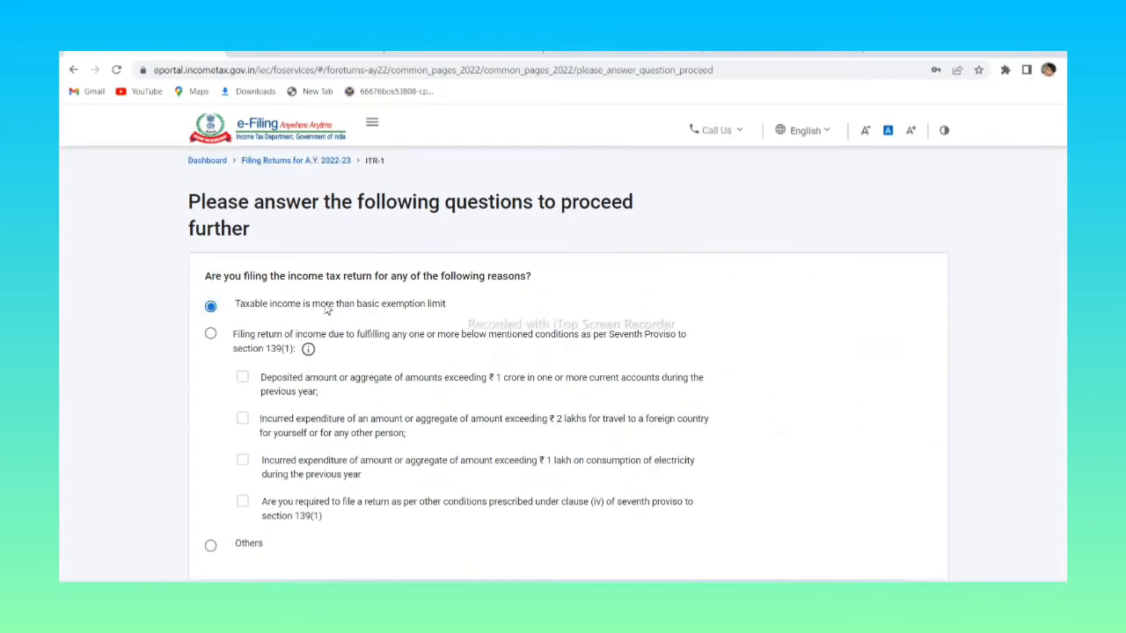
scroll(407, 339, down, 2)
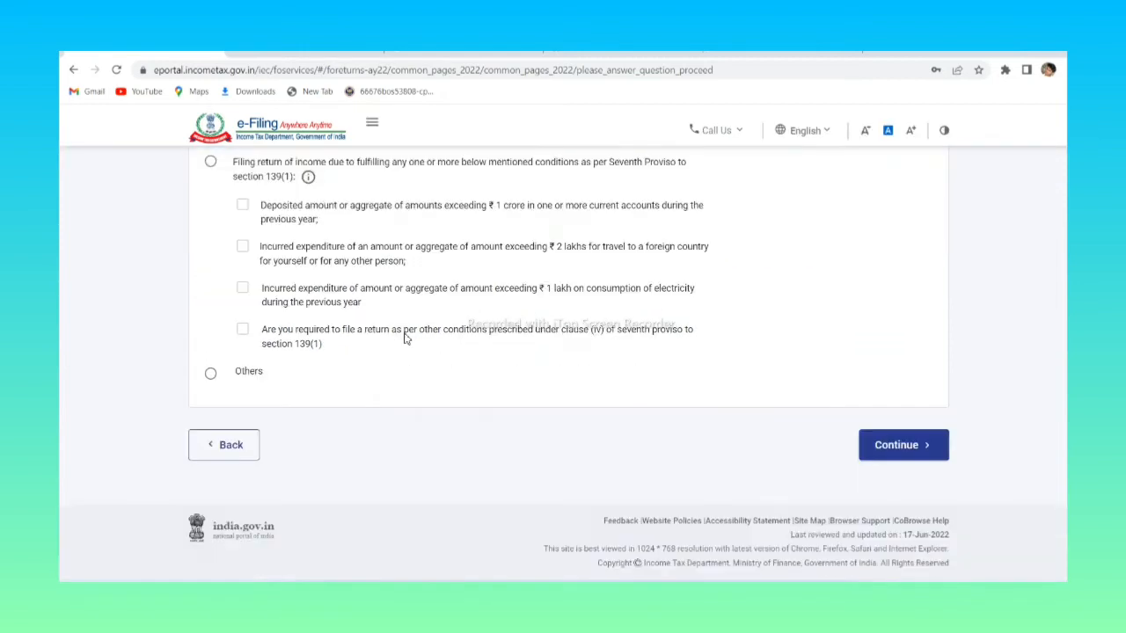
click(891, 445)
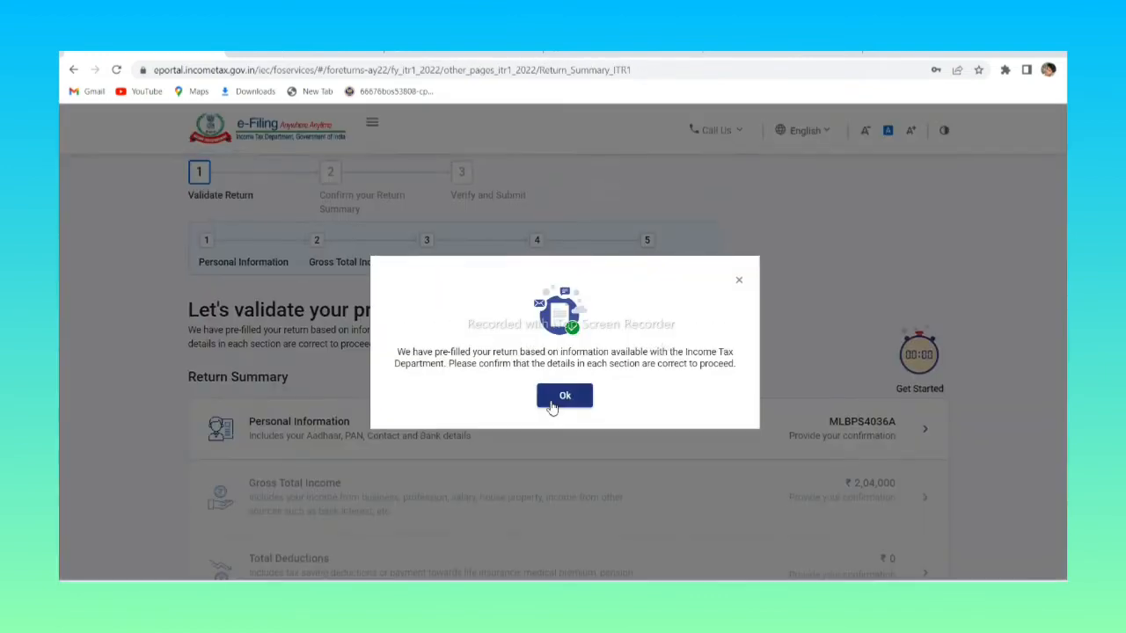
Dismiss the pre-filled data notice, look over the Return Summary sections and open Personal Information
scroll(458, 433, down, 4)
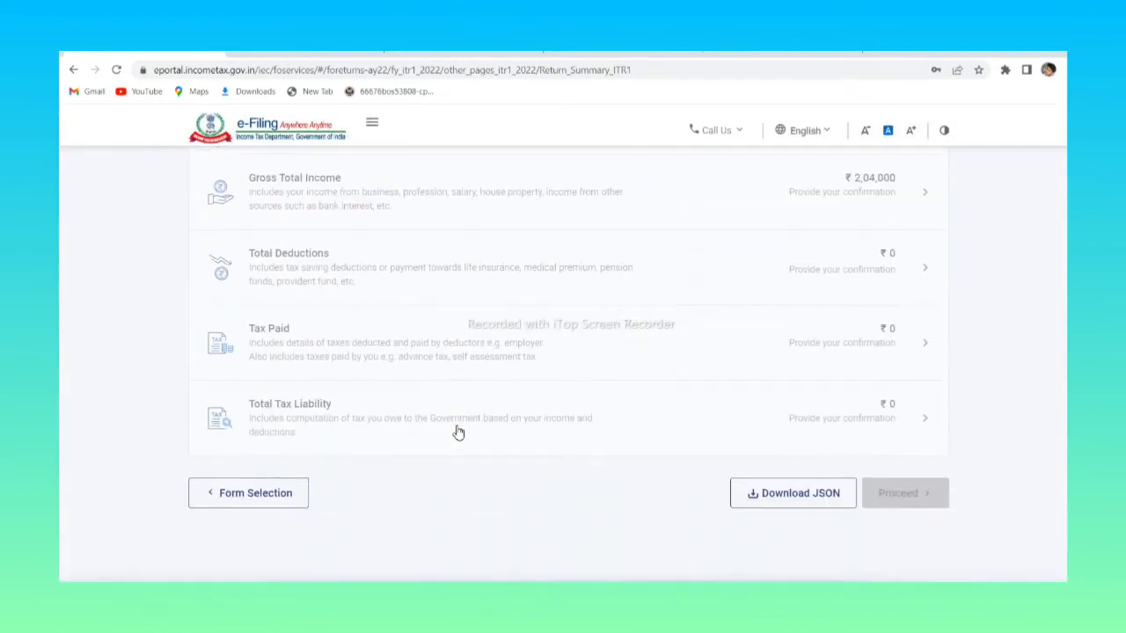
scroll(458, 432, up, 2)
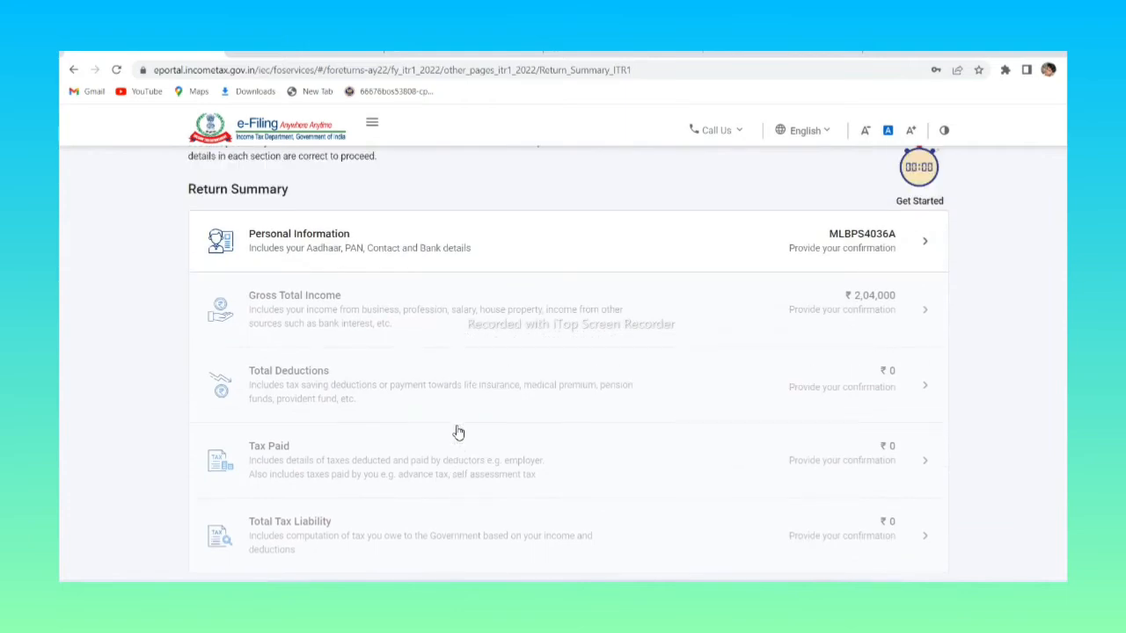
scroll(458, 433, down, 1)
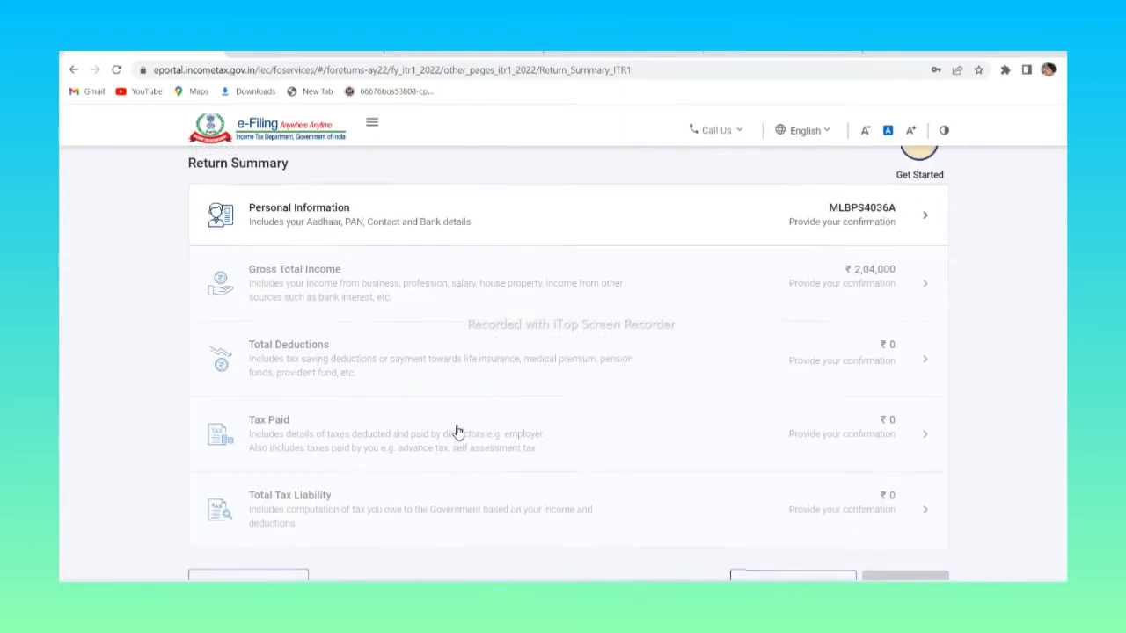
scroll(458, 432, up, 1)
click(363, 255)
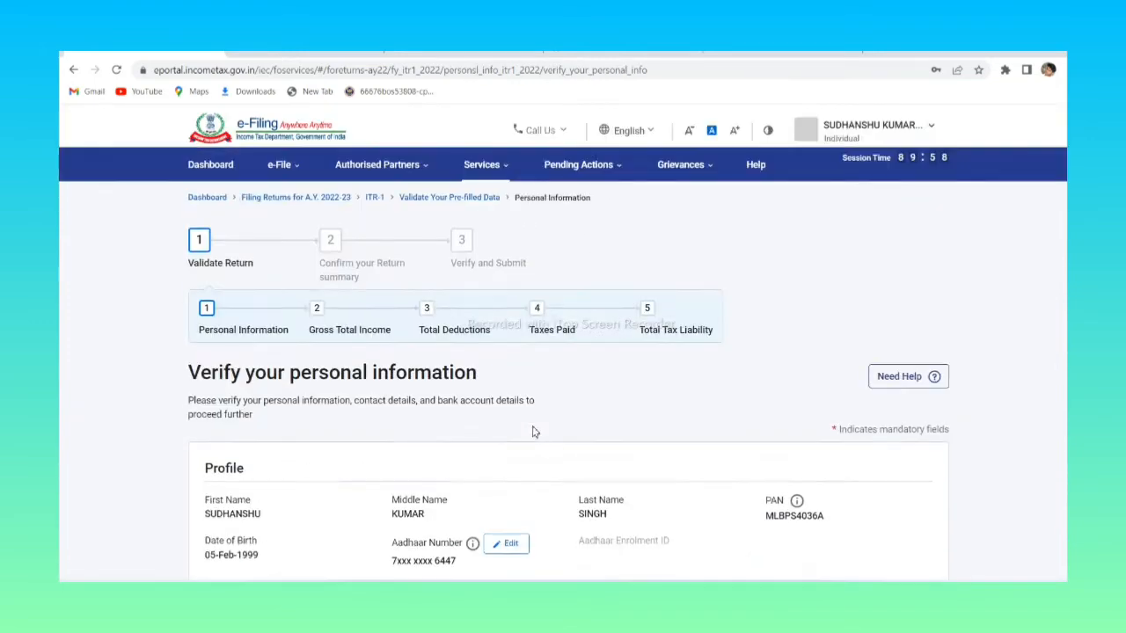
Review the profile and contact details and keep the Nature of Employment as Others
scroll(532, 432, down, 1)
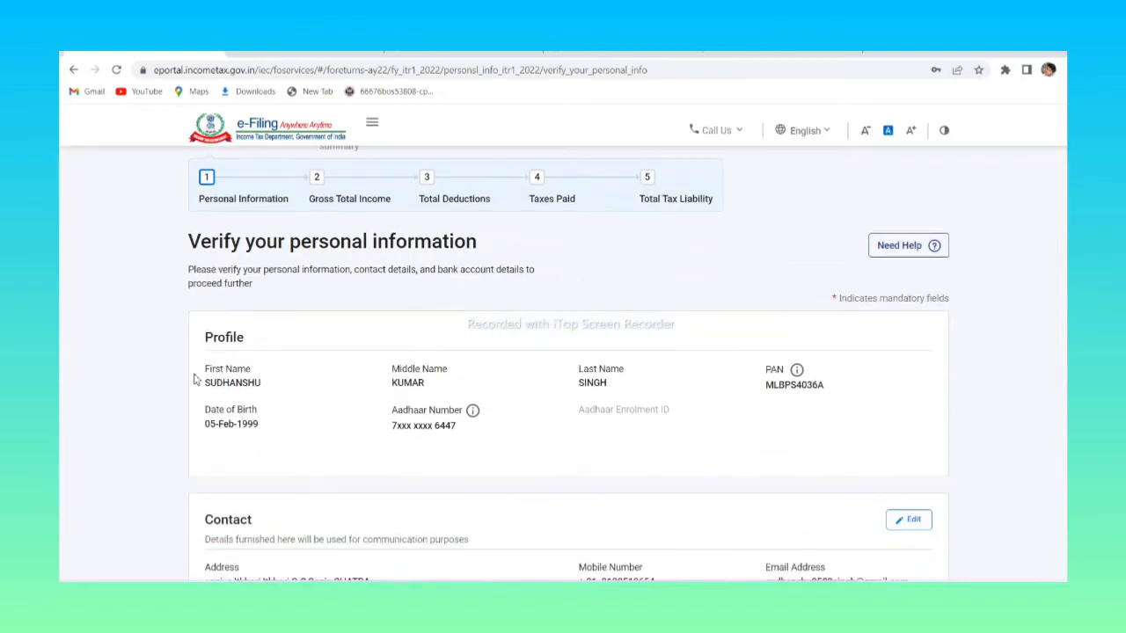
scroll(498, 422, down, 4)
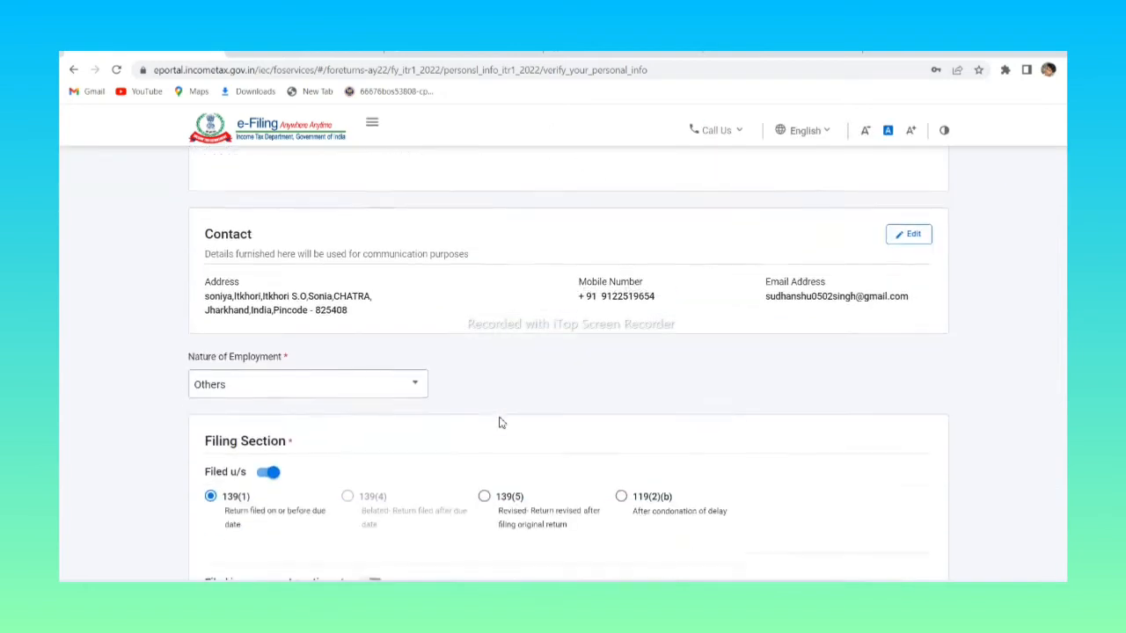
click(357, 333)
scroll(331, 384, up, 1)
scroll(331, 384, up, 3)
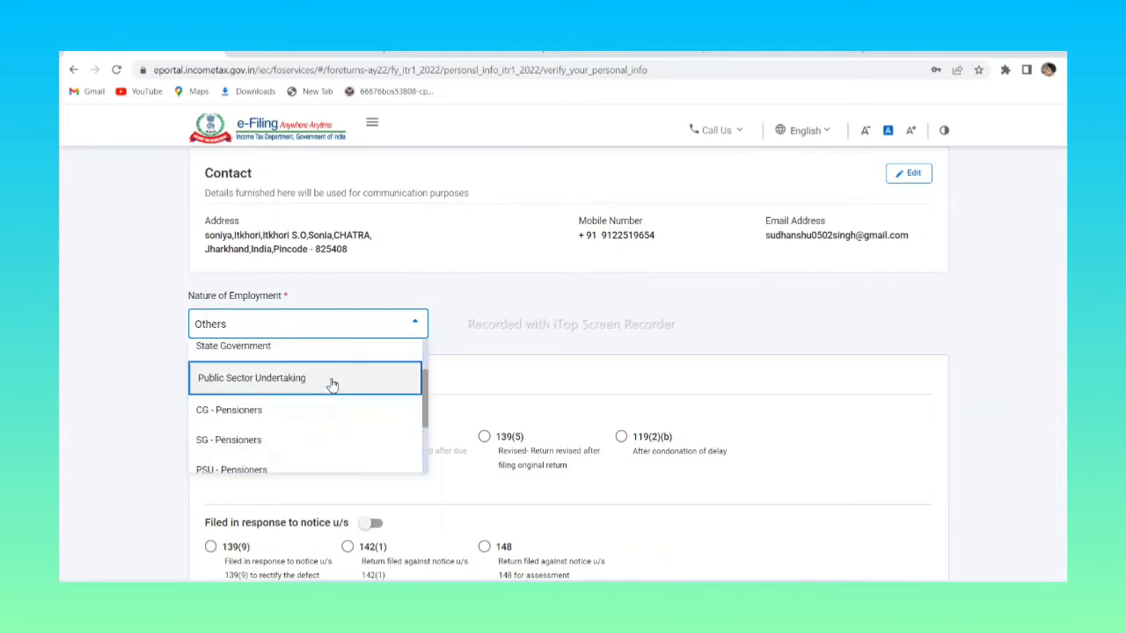
scroll(331, 384, up, 2)
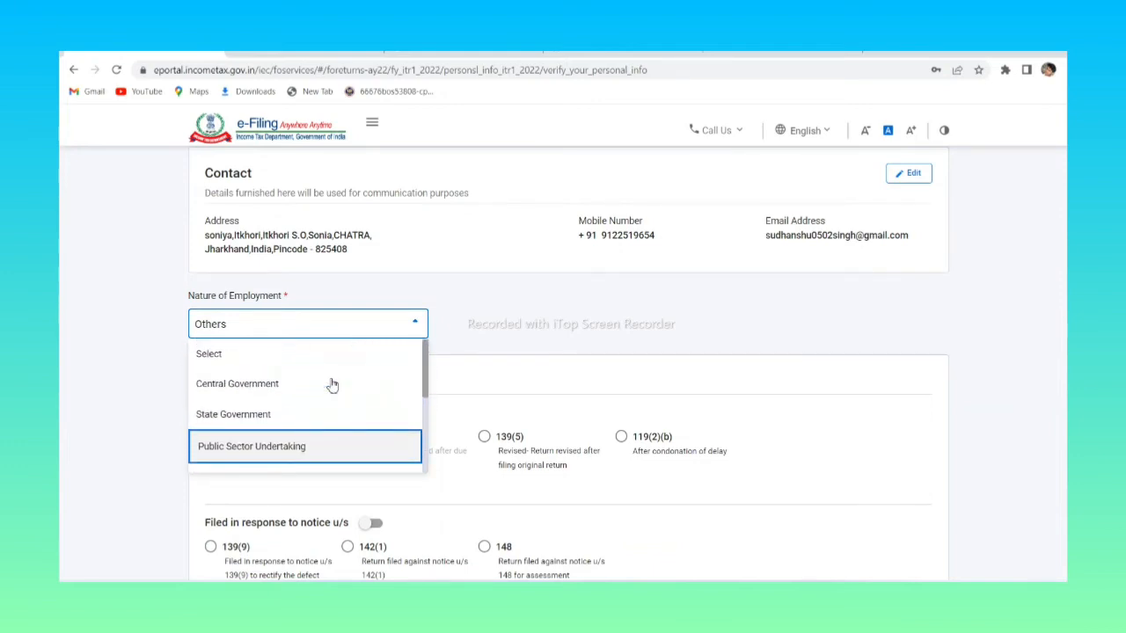
scroll(332, 384, down, 6)
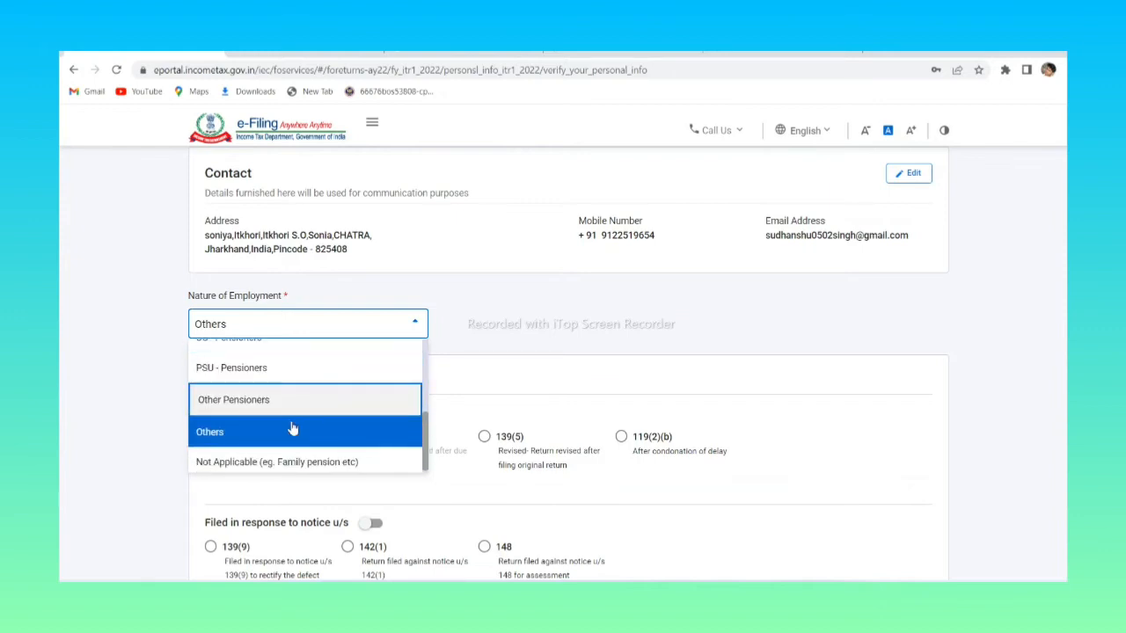
click(292, 429)
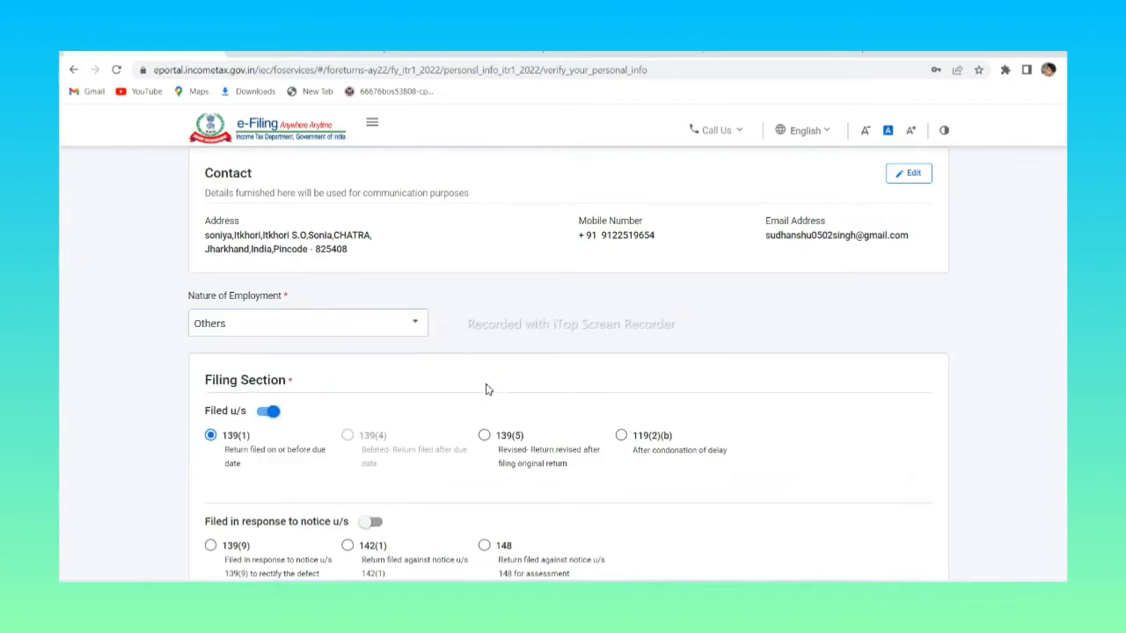
Check the filing section, the new tax regime answer and the bank accounts selected for refund, and confirm the Personal Information section
scroll(486, 389, down, 3)
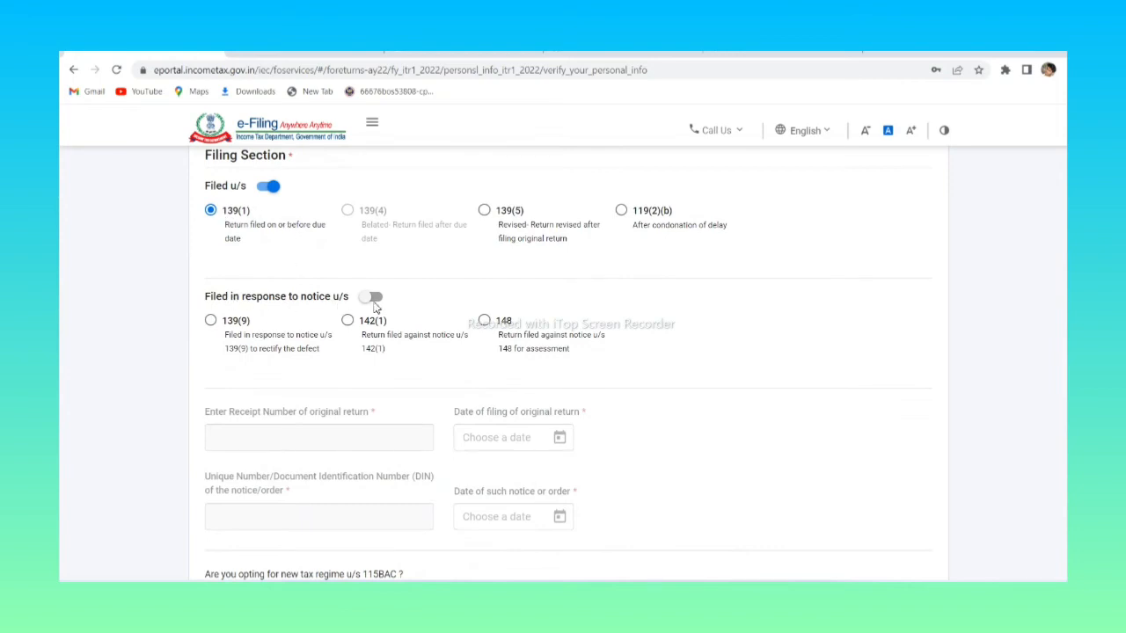
scroll(402, 307, down, 4)
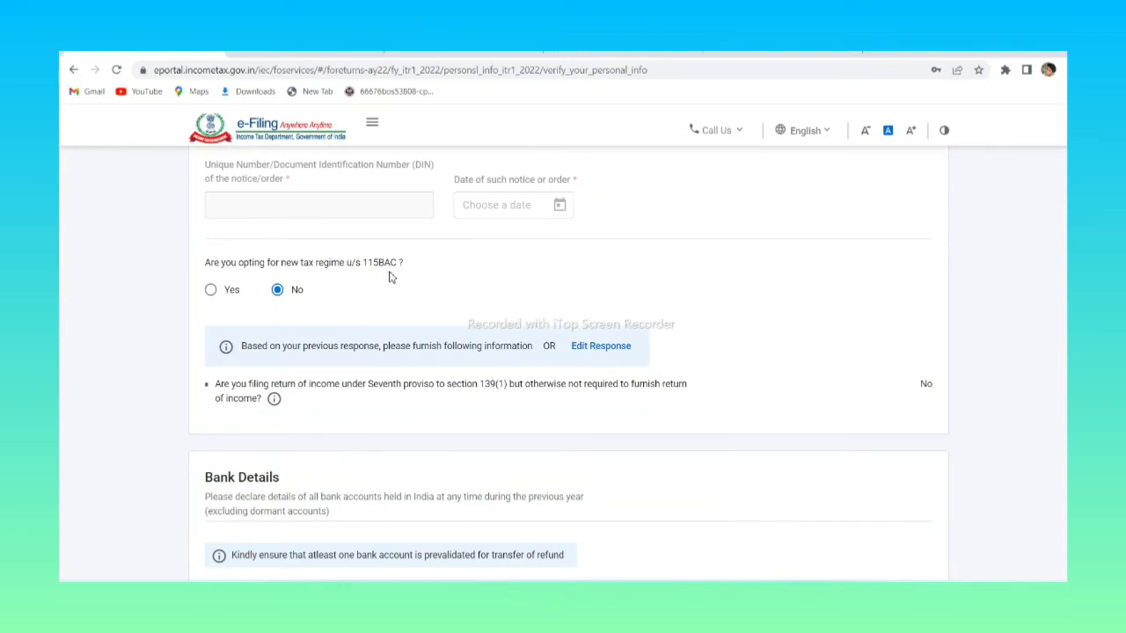
drag(363, 271, 414, 272)
click(414, 274)
scroll(410, 272, down, 2)
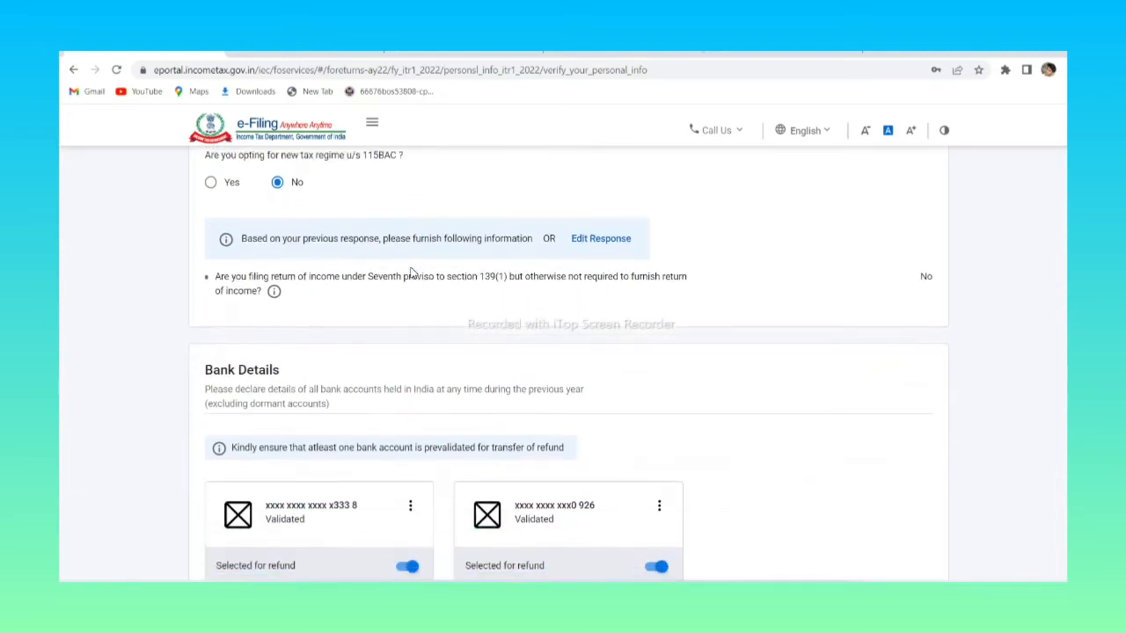
scroll(410, 273, down, 1)
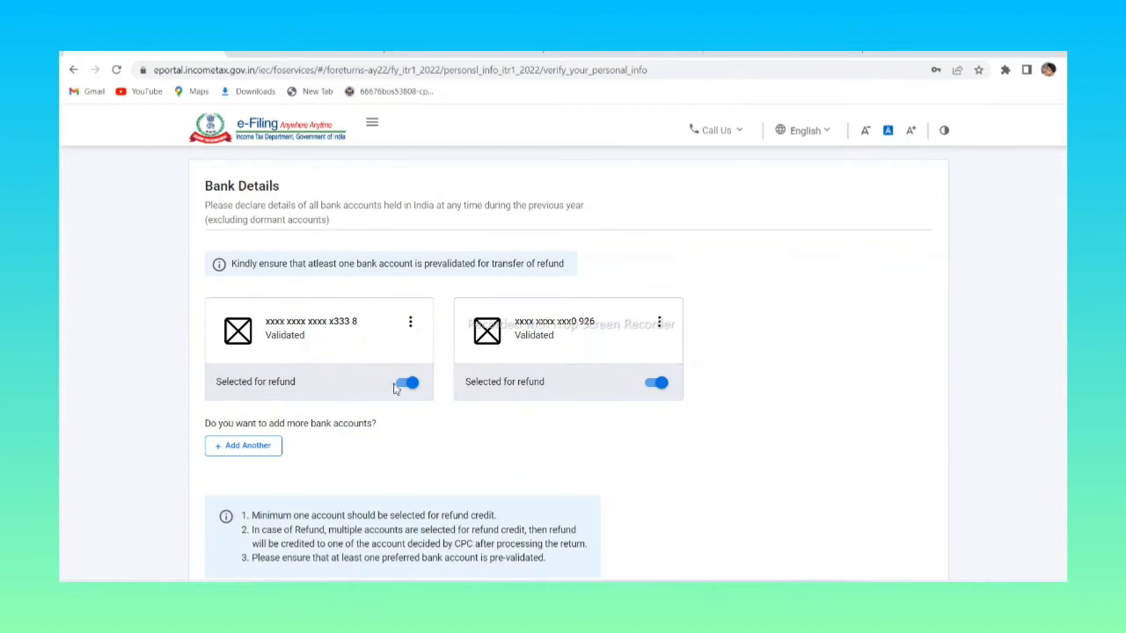
scroll(484, 405, down, 2)
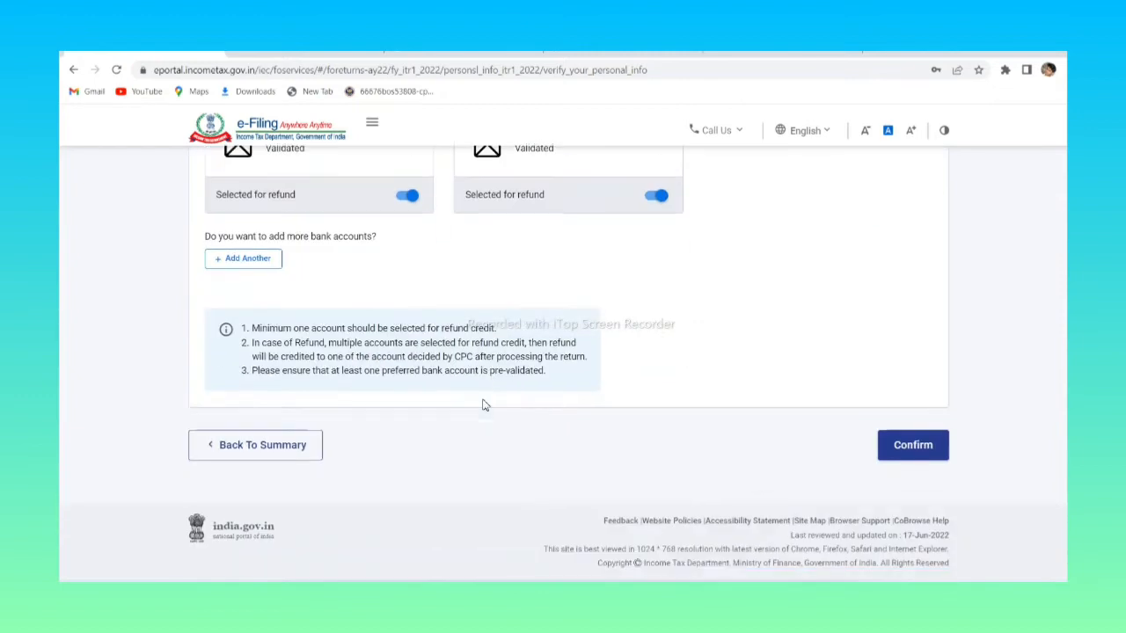
click(920, 450)
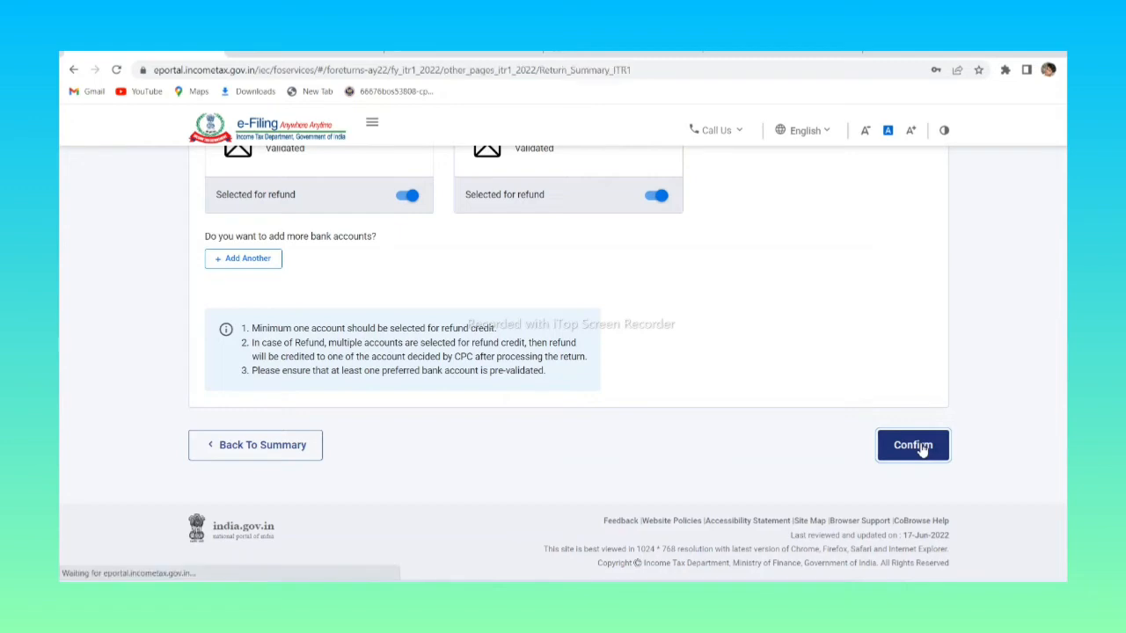
Open Gross Total Income from the Return Summary and skip the salary exemption questions
scroll(594, 462, down, 2)
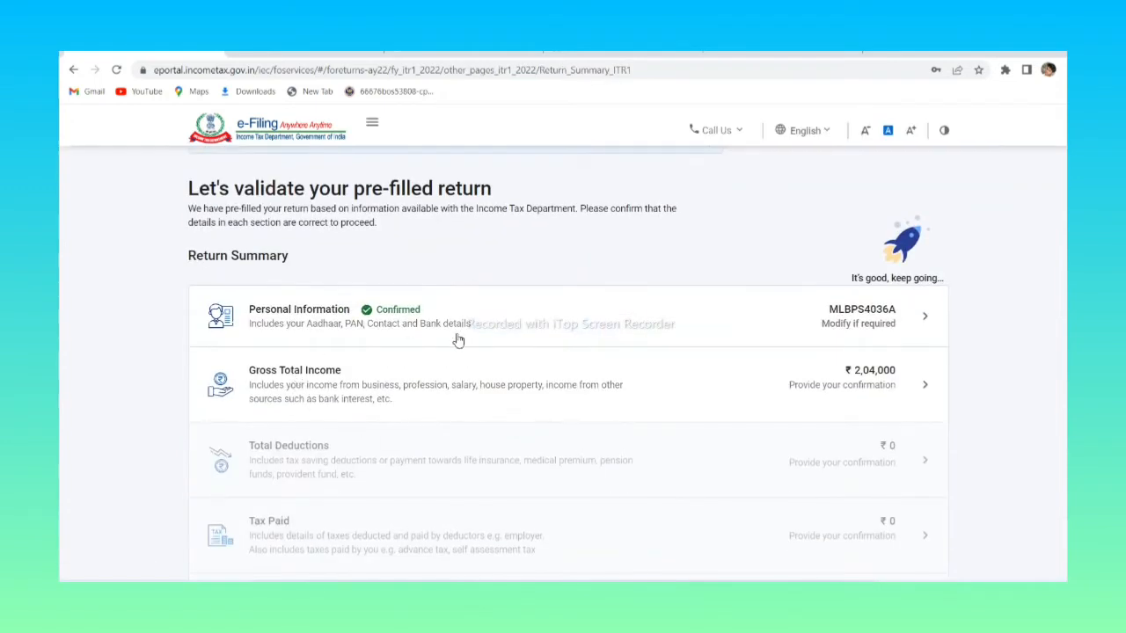
click(328, 380)
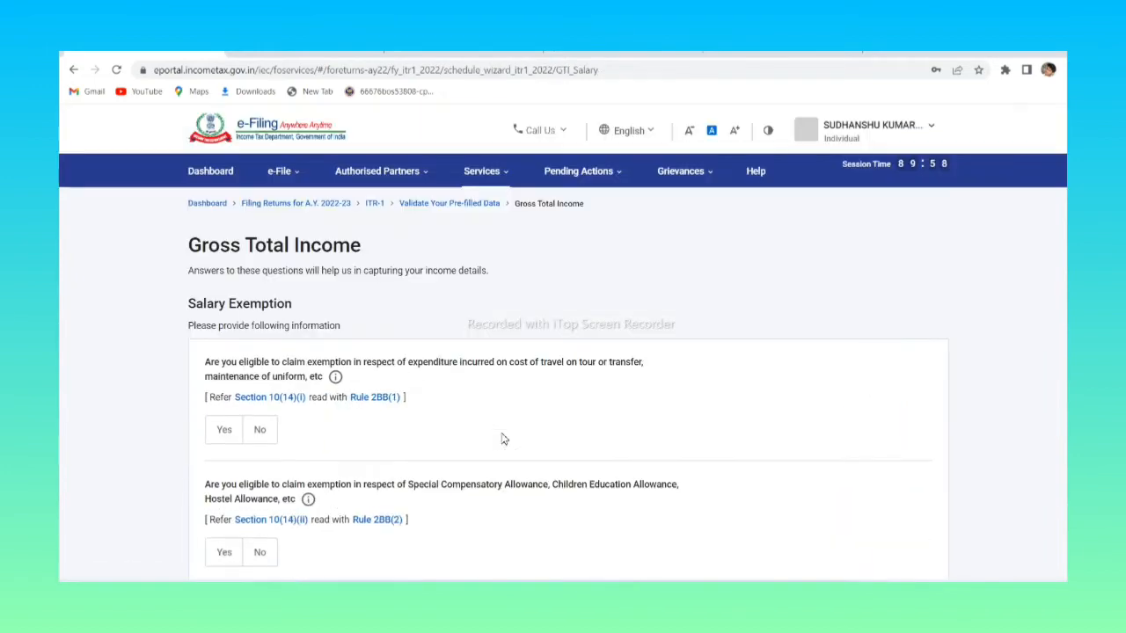
scroll(503, 438, down, 3)
scroll(502, 438, up, 3)
scroll(503, 439, down, 1)
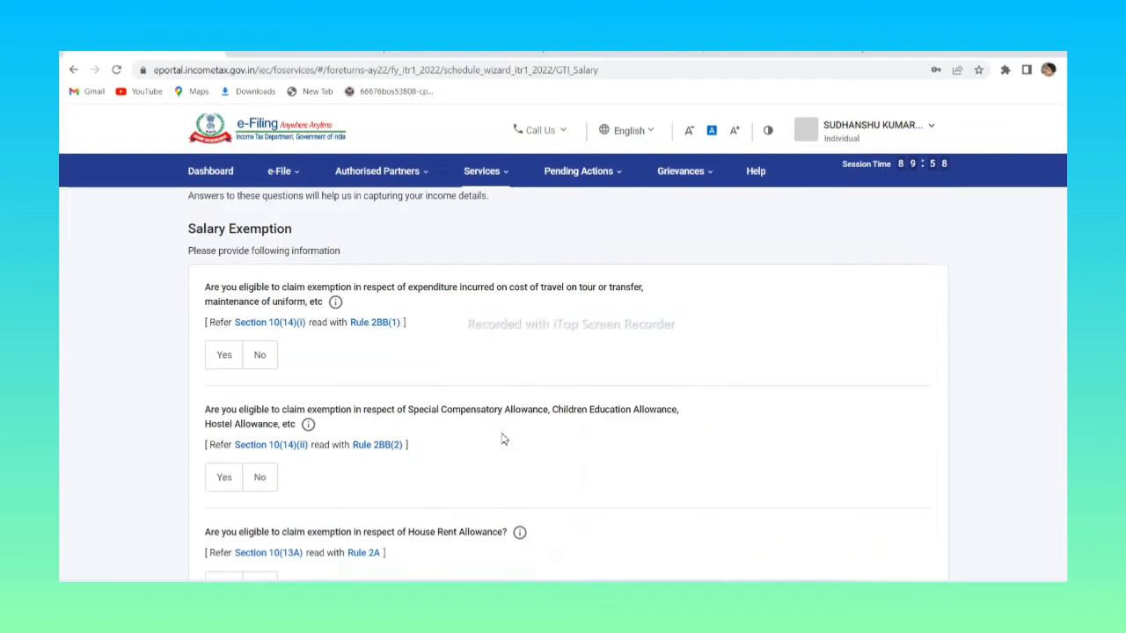
scroll(501, 438, down, 5)
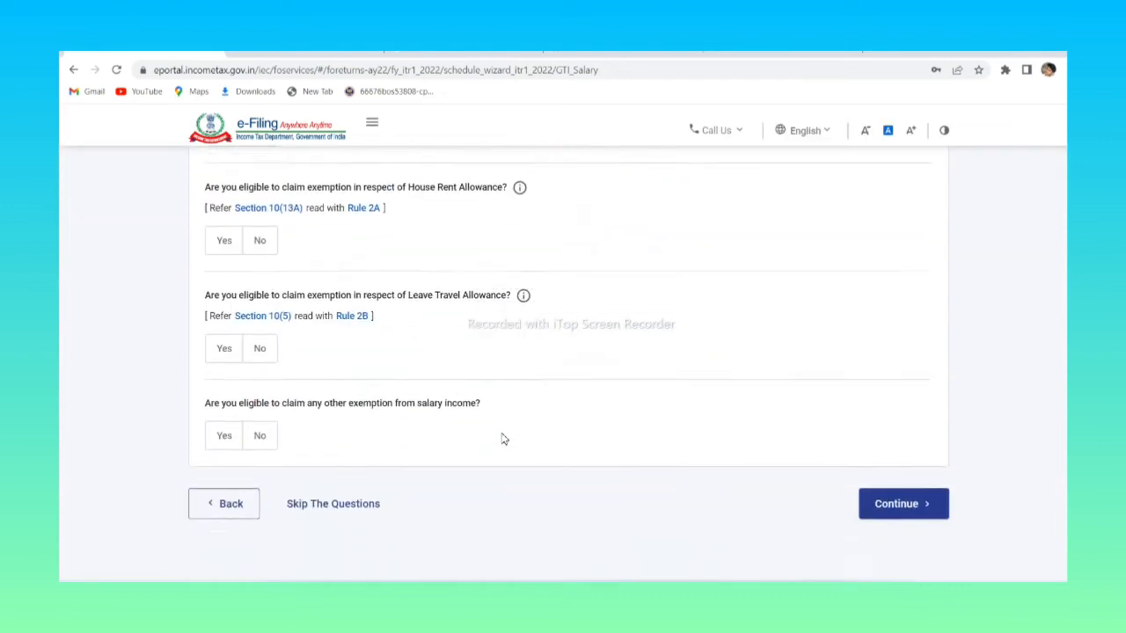
click(325, 427)
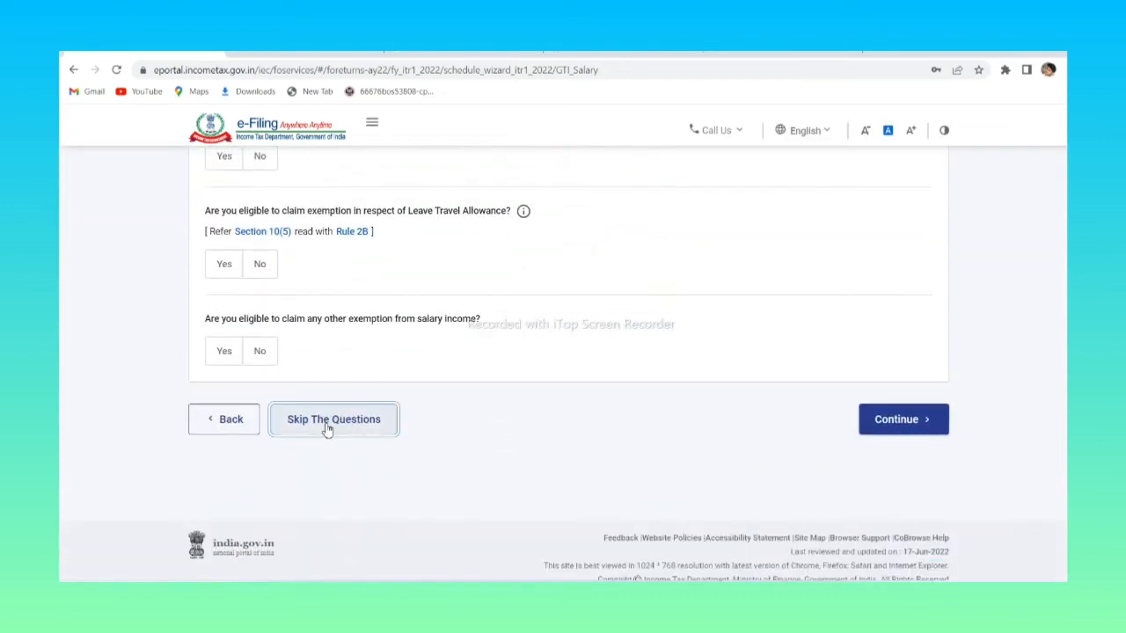
click(518, 408)
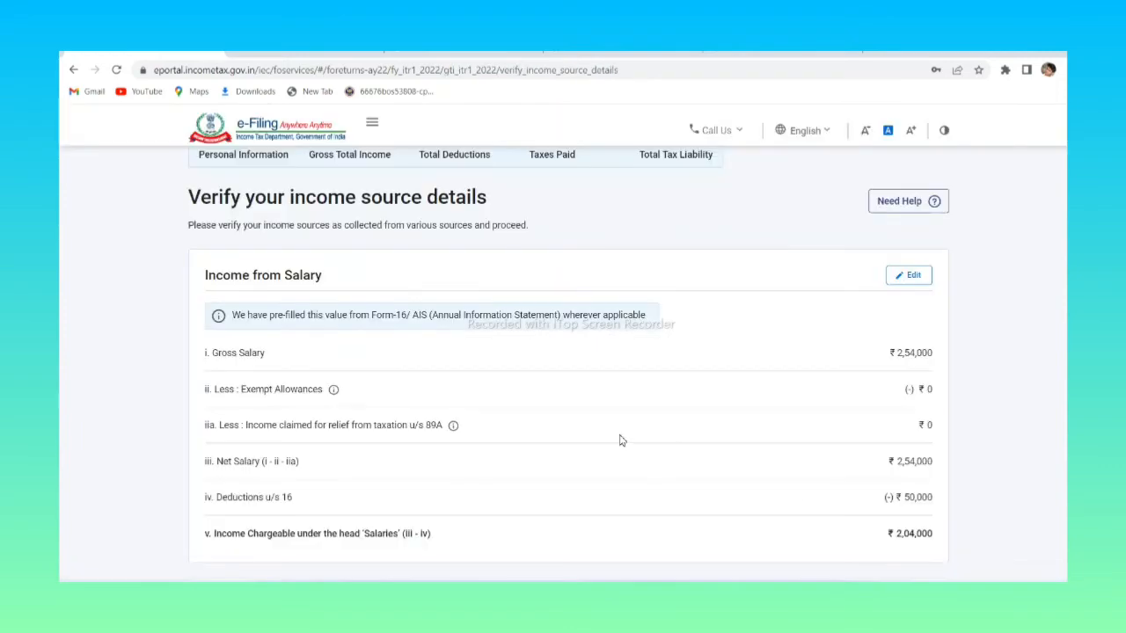
Review the pre-filled Income from Salary breakdown and open it for editing
scroll(621, 440, down, 2)
scroll(621, 441, up, 1)
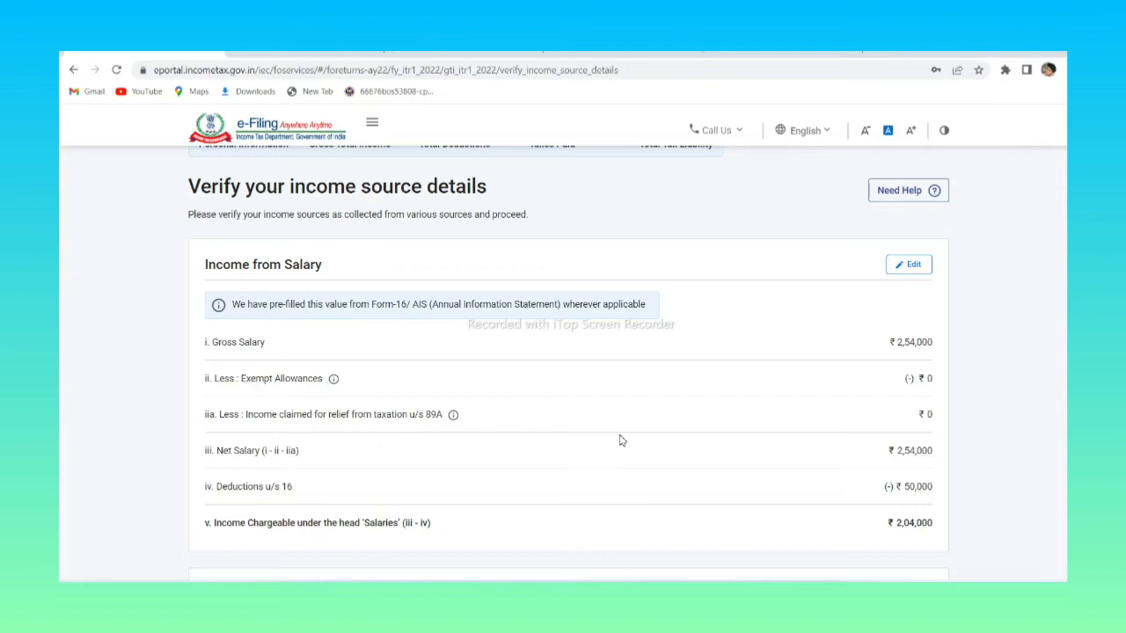
scroll(620, 439, down, 2)
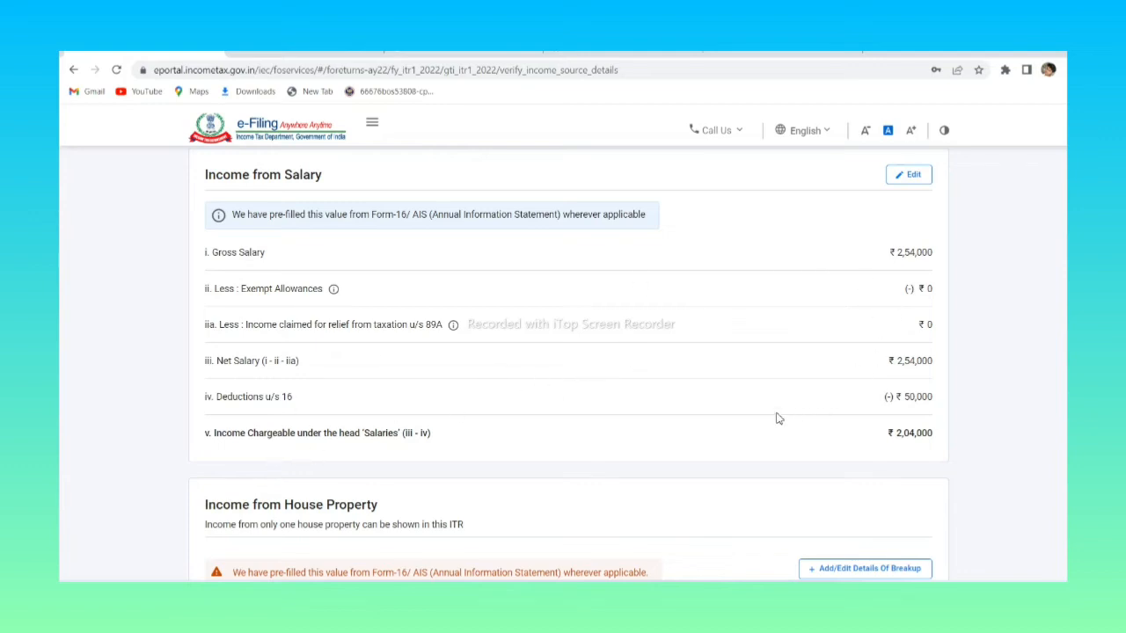
scroll(777, 418, down, 1)
scroll(777, 418, up, 2)
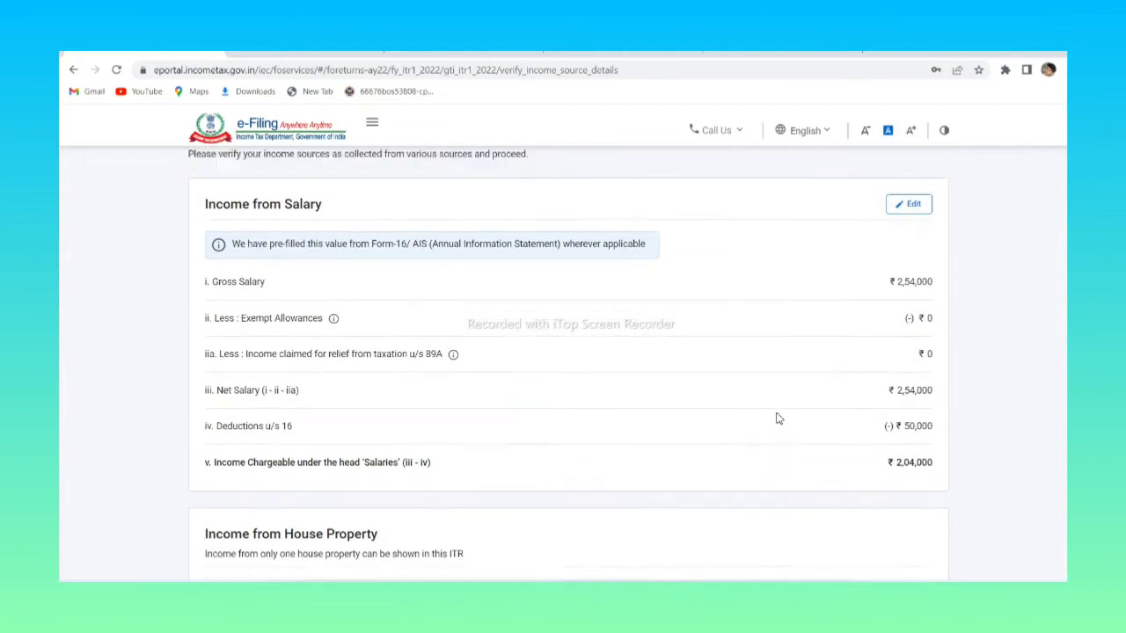
click(907, 200)
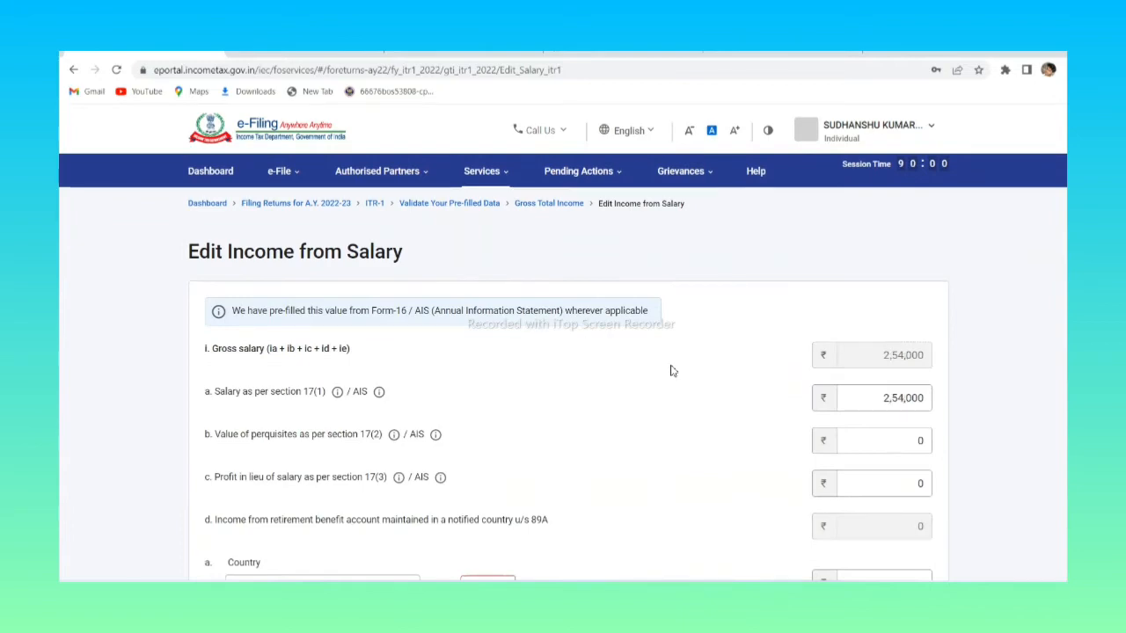
Switch to the Excel computation sheet to check the salary figure, and return to the salary form in the browser
key(alt+Tab)
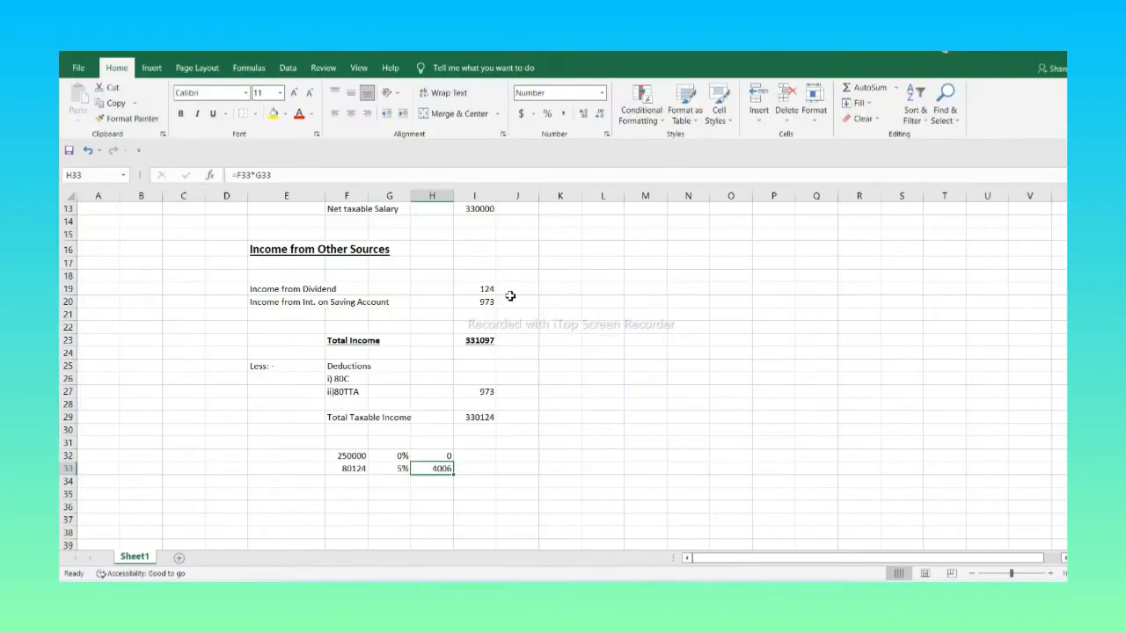
scroll(510, 293, up, 4)
click(476, 321)
key(alt+Tab)
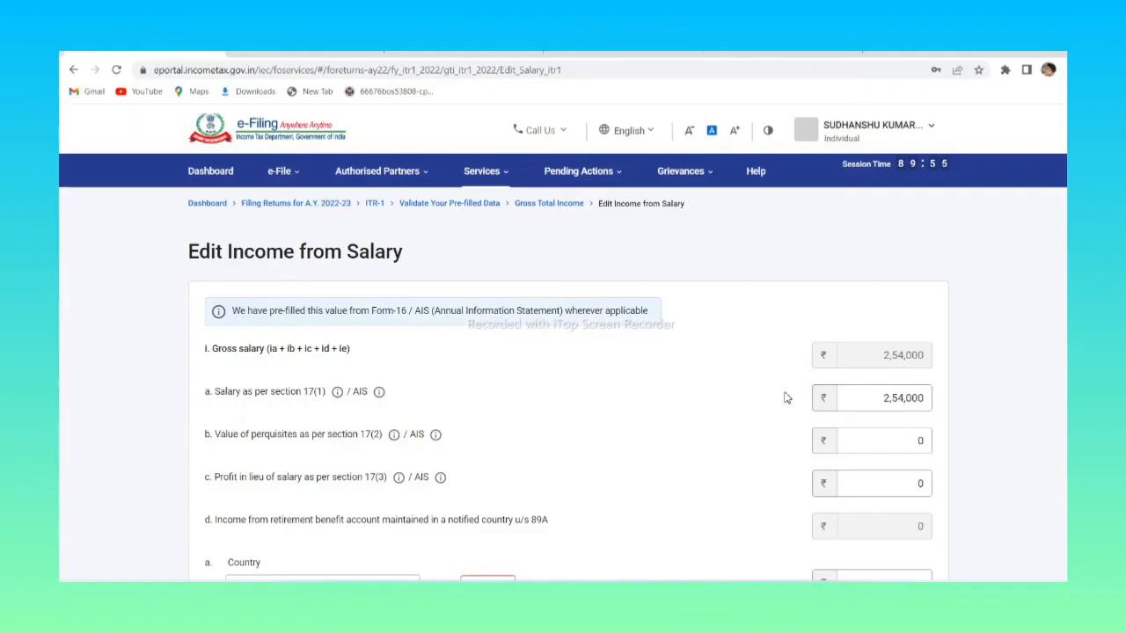
Set the salary as per section 17(1) to 3,80,000
scroll(746, 374, down, 2)
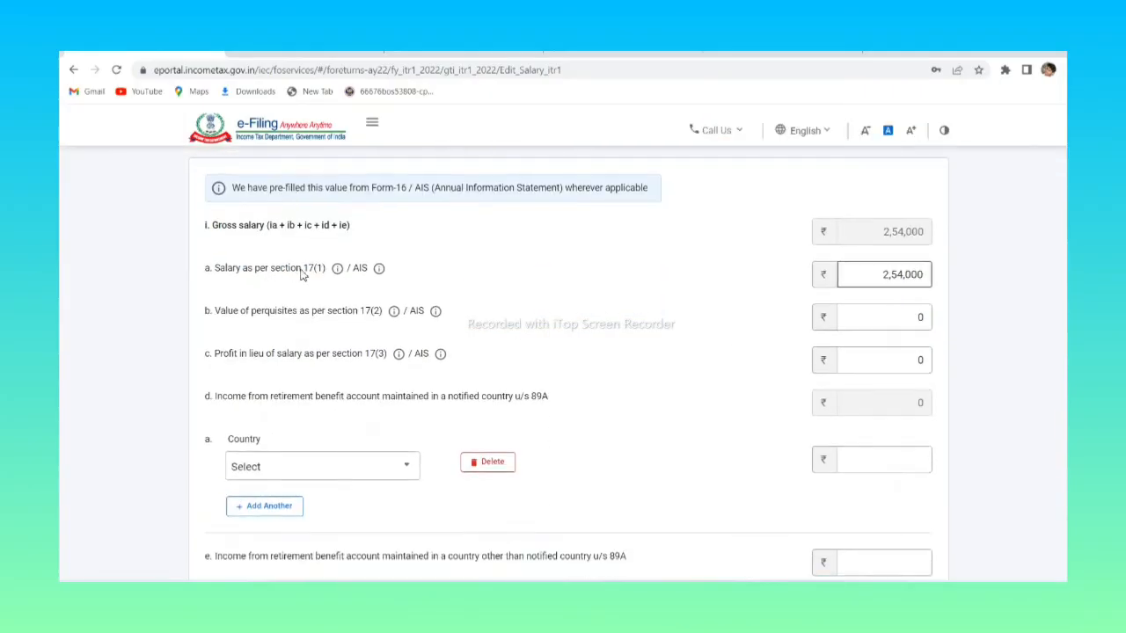
click(899, 280)
drag(884, 277, 943, 282)
text(38)
click(666, 306)
Look over the country options for notified-country retirement account income u/s 89A and delete the empty country row
scroll(666, 306, down, 1)
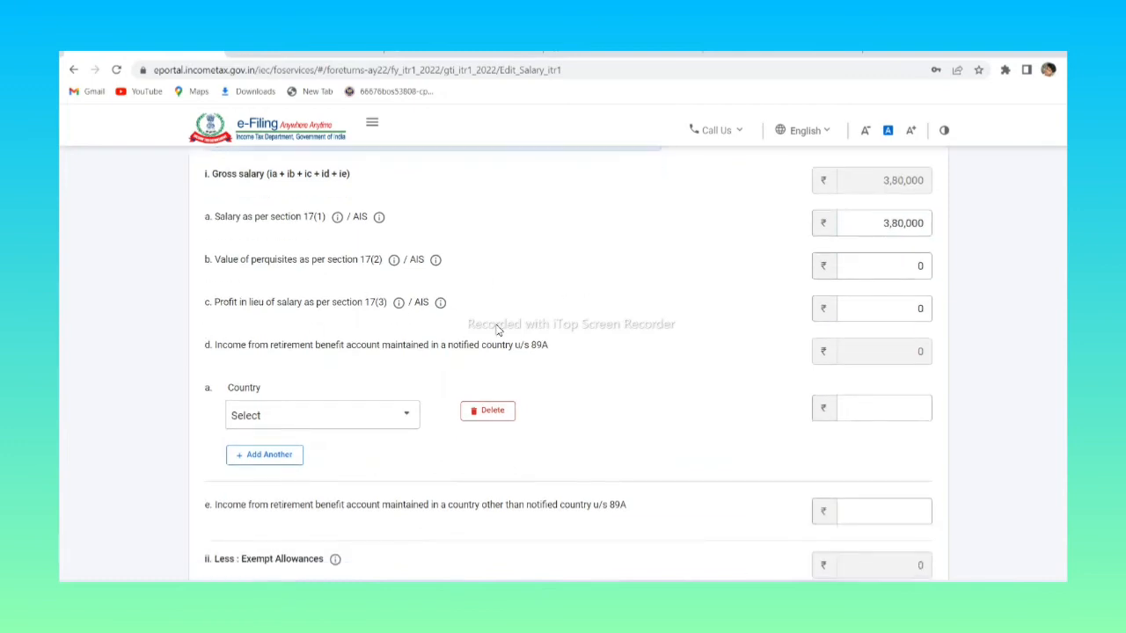
scroll(554, 329, down, 2)
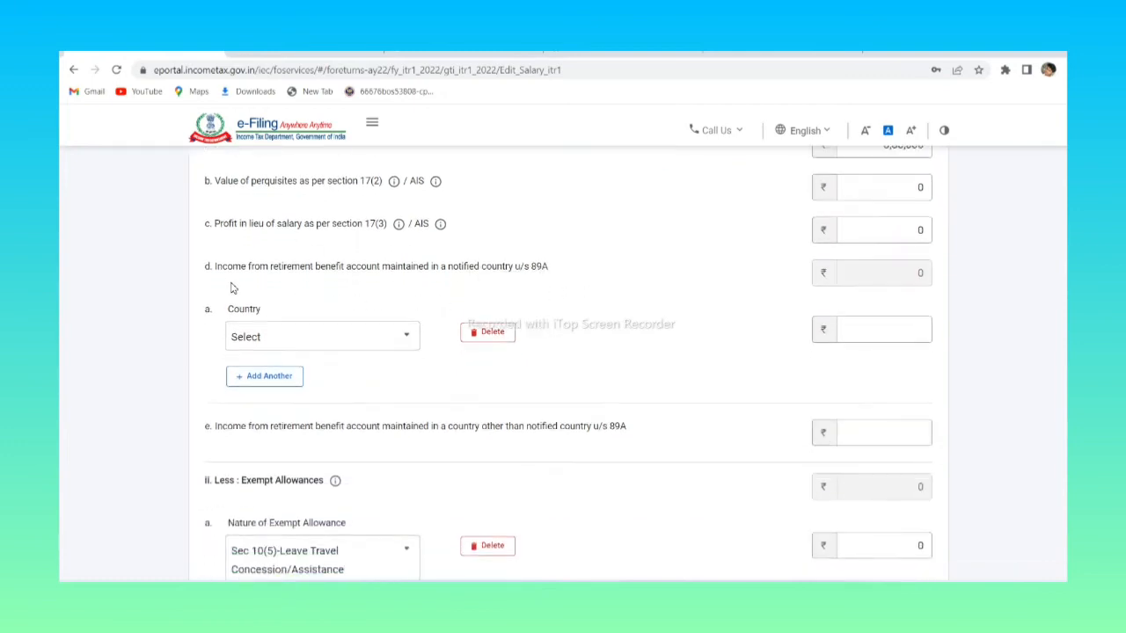
click(354, 338)
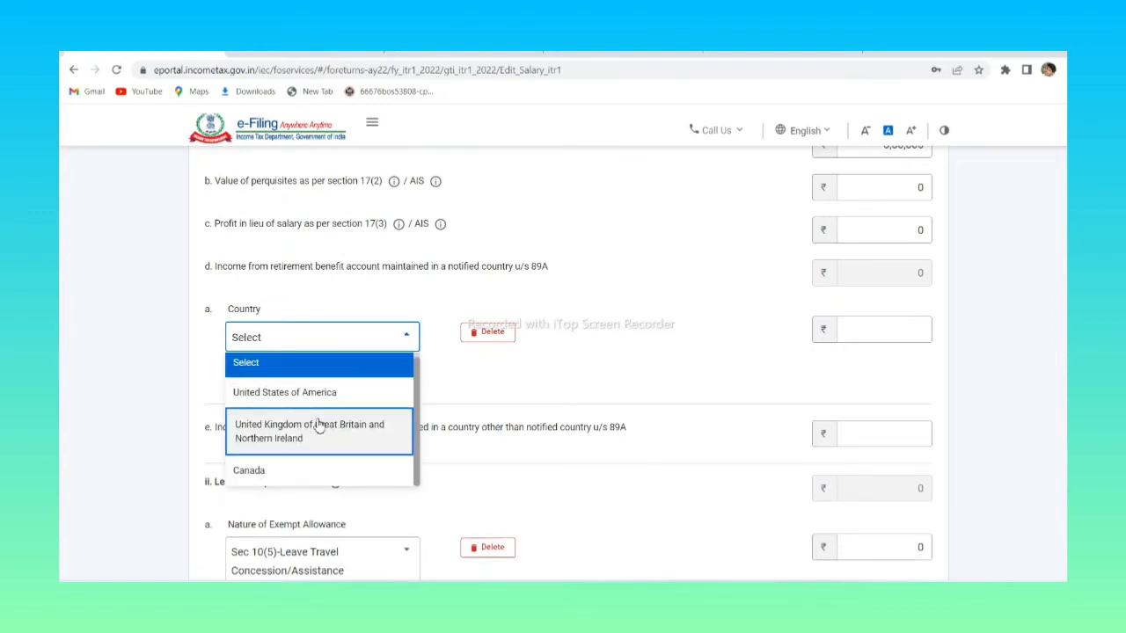
scroll(318, 426, down, 2)
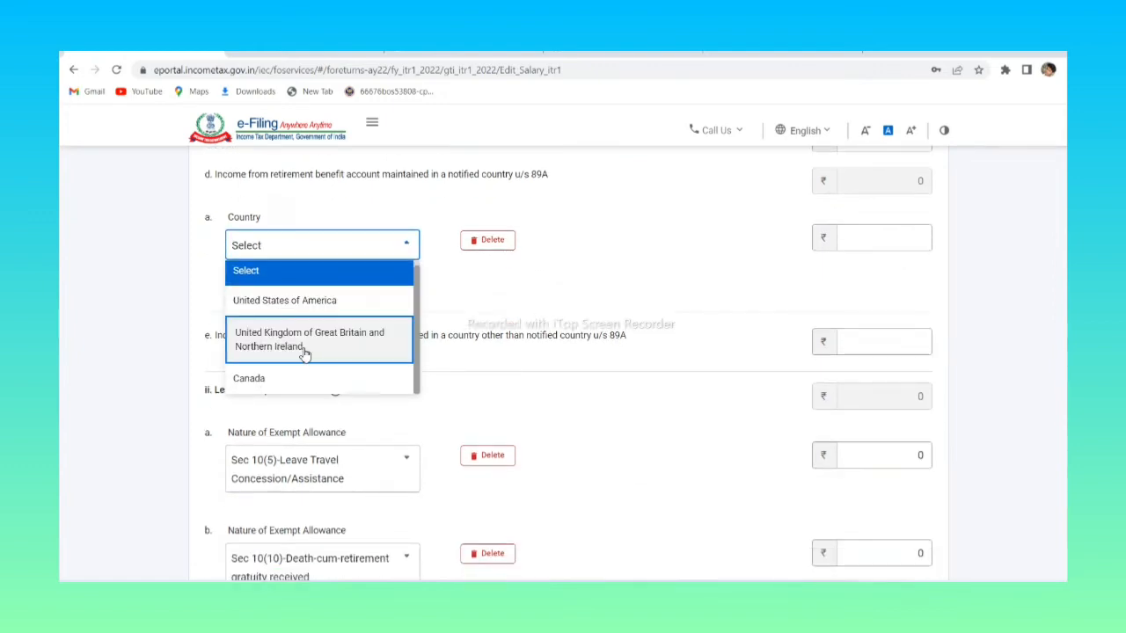
scroll(304, 354, down, 2)
scroll(304, 354, up, 2)
scroll(304, 353, down, 2)
scroll(305, 355, up, 2)
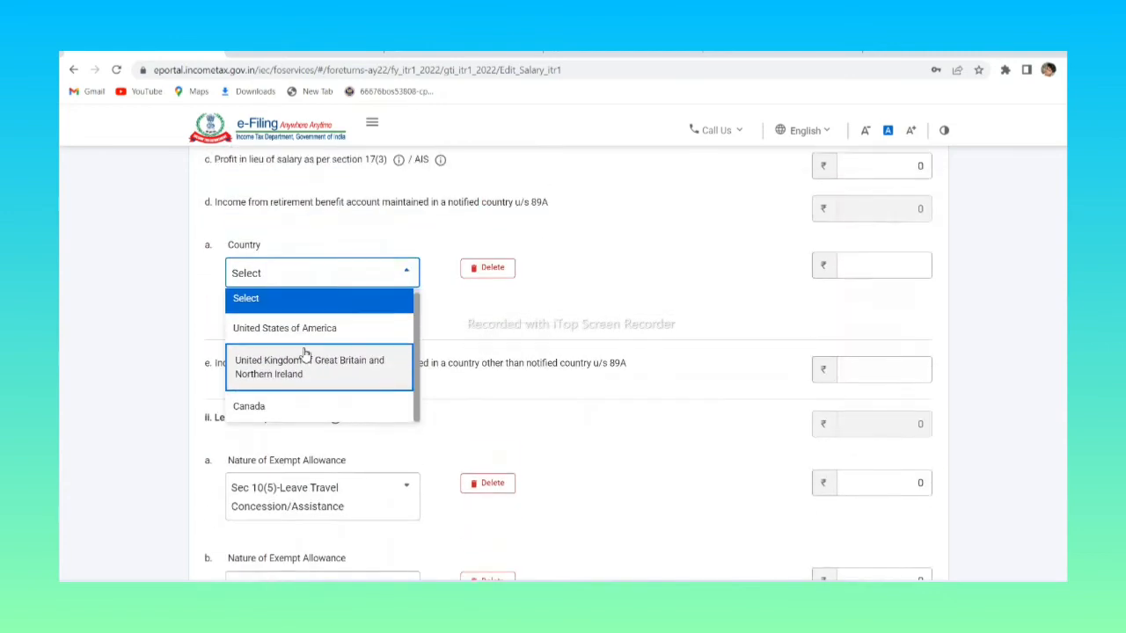
click(493, 272)
click(494, 274)
click(659, 405)
Delete the Sec 10(5) leave travel and Sec 10(10) gratuity rows from the exempt allowances
scroll(381, 308, down, 1)
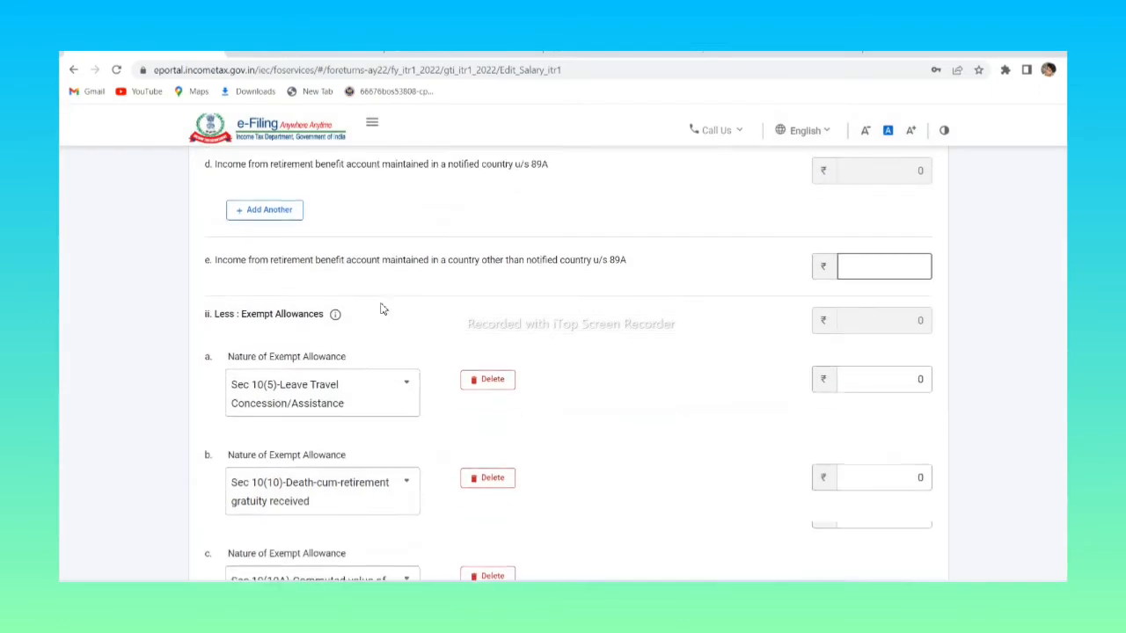
scroll(382, 308, up, 1)
scroll(436, 362, down, 1)
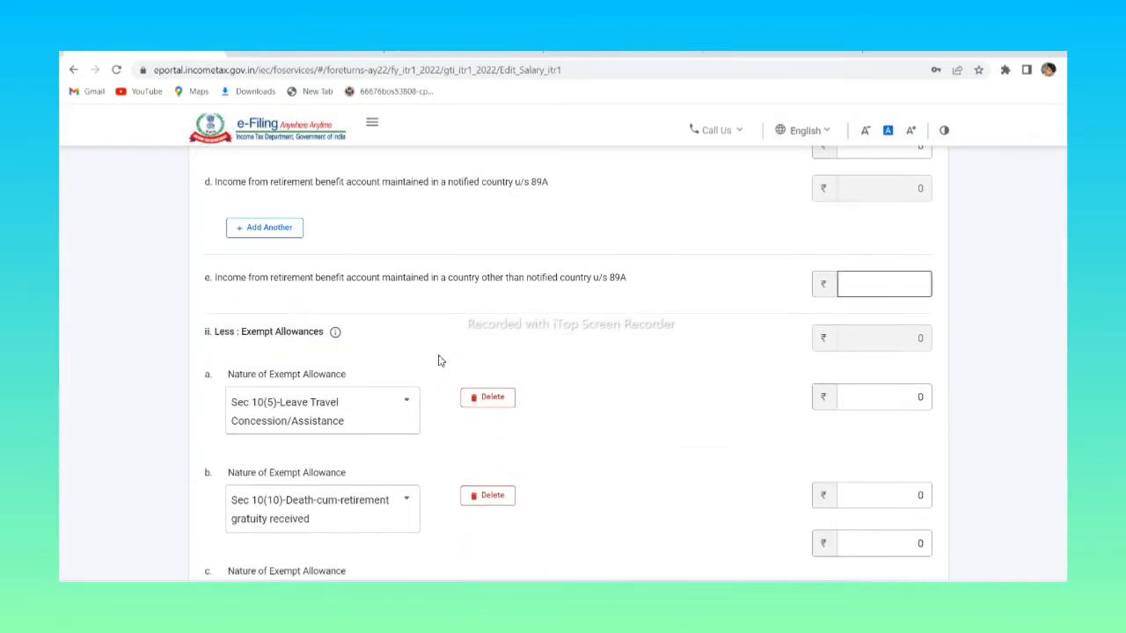
scroll(440, 361, down, 1)
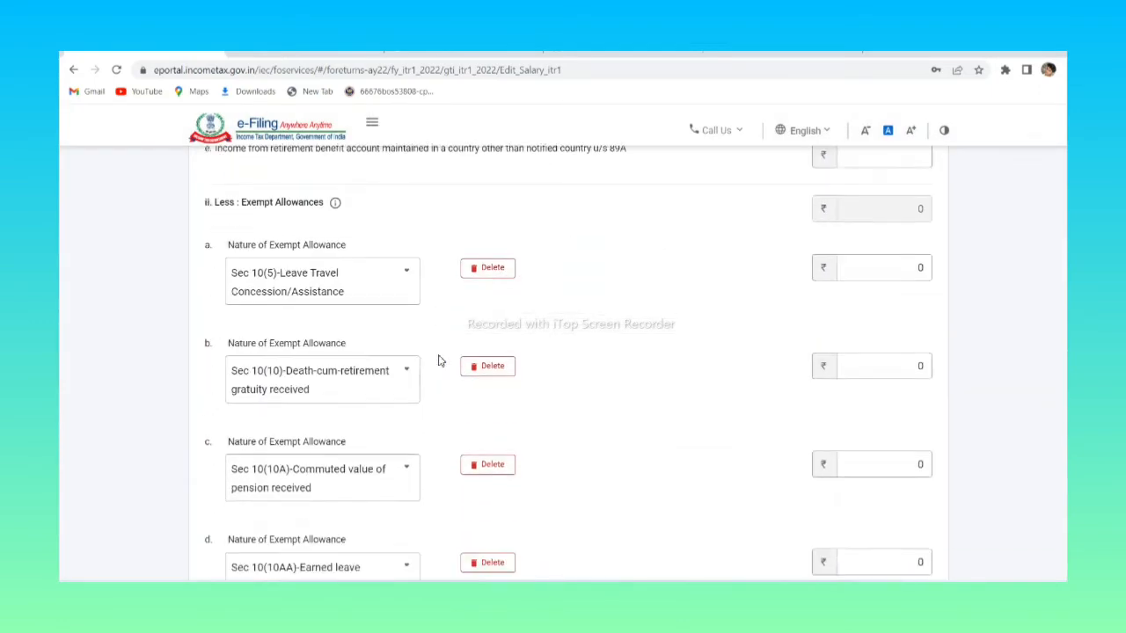
click(491, 269)
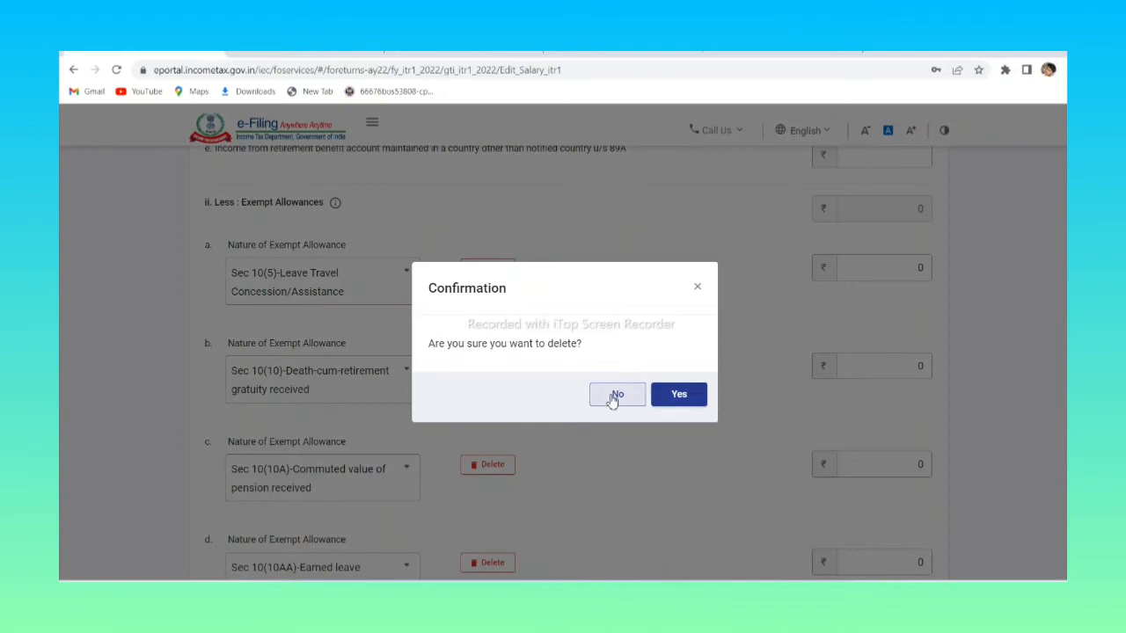
click(674, 402)
click(494, 274)
click(673, 395)
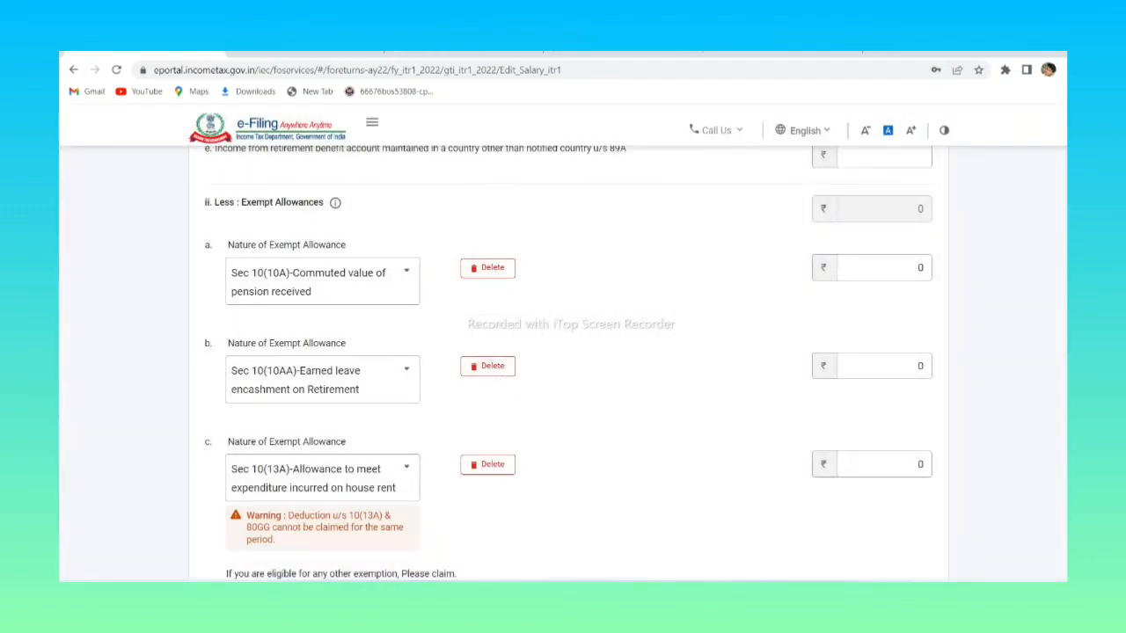
Check the deductions u/s 16 and the chargeable salary income against the Excel computation sheet, and save the salary details in the browser
scroll(941, 573, down, 5)
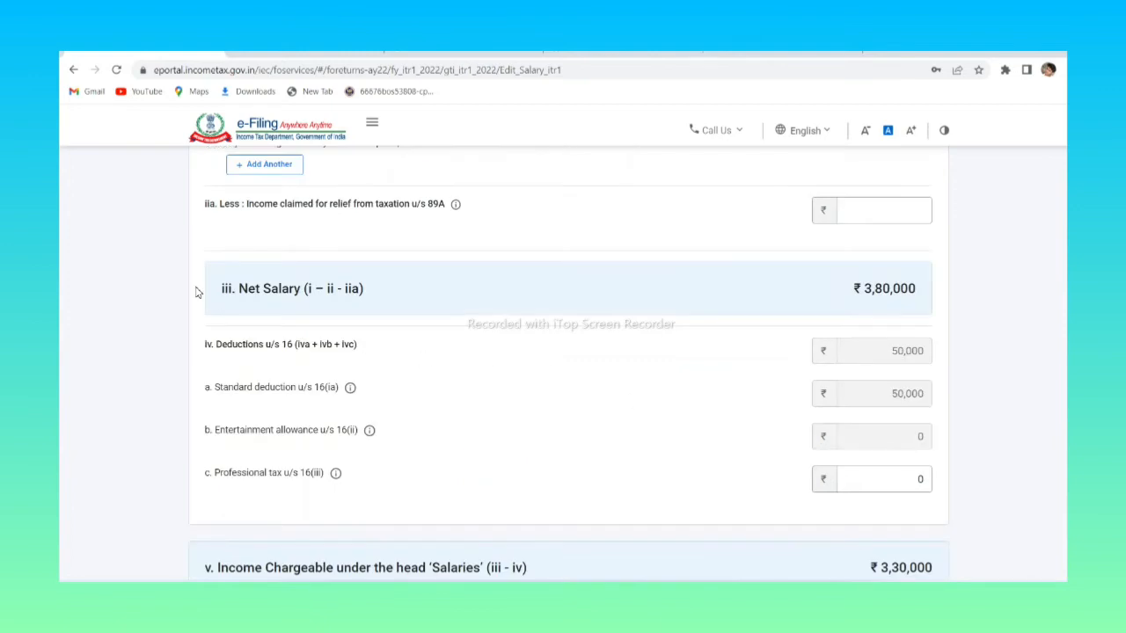
scroll(536, 328, down, 1)
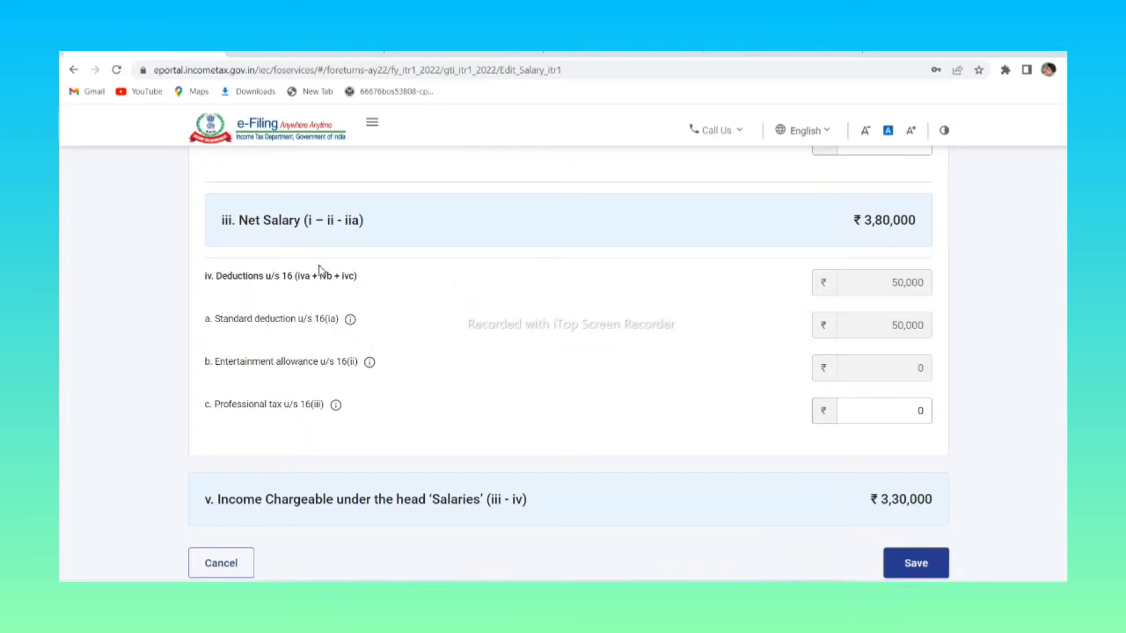
double_click(890, 284)
click(903, 282)
scroll(695, 337, down, 1)
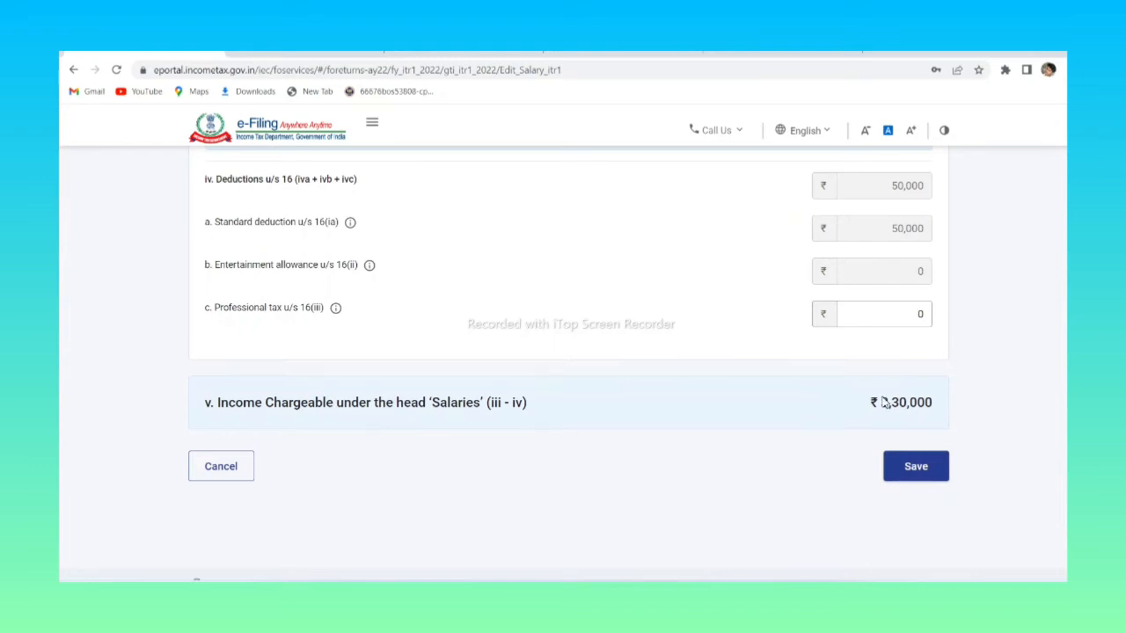
key(alt+Tab)
click(468, 372)
key(alt+Tab)
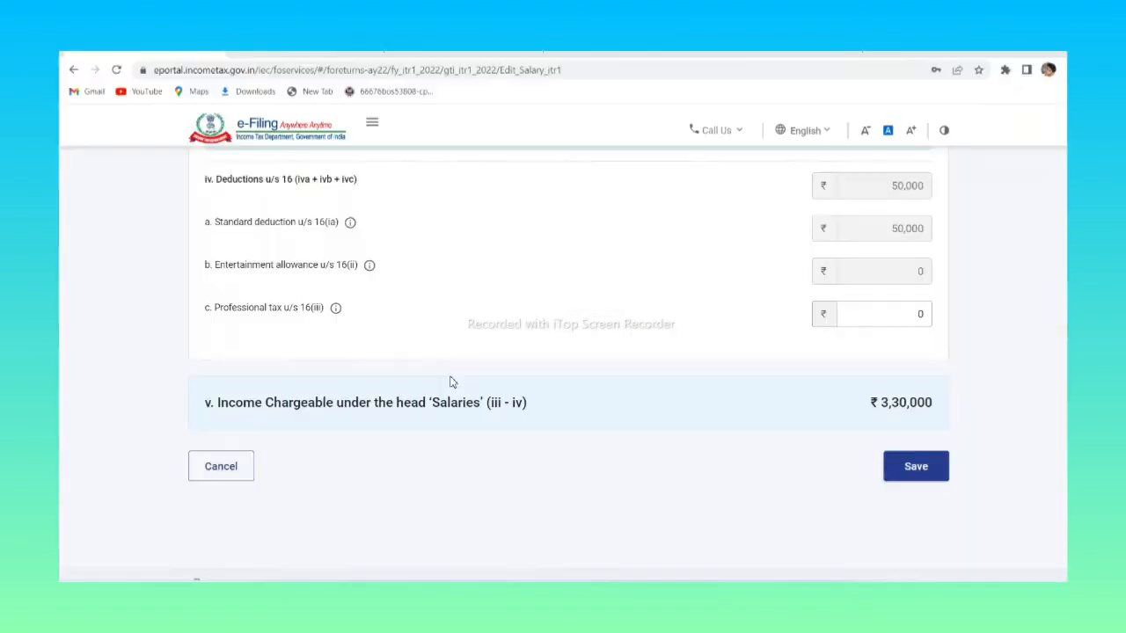
click(924, 466)
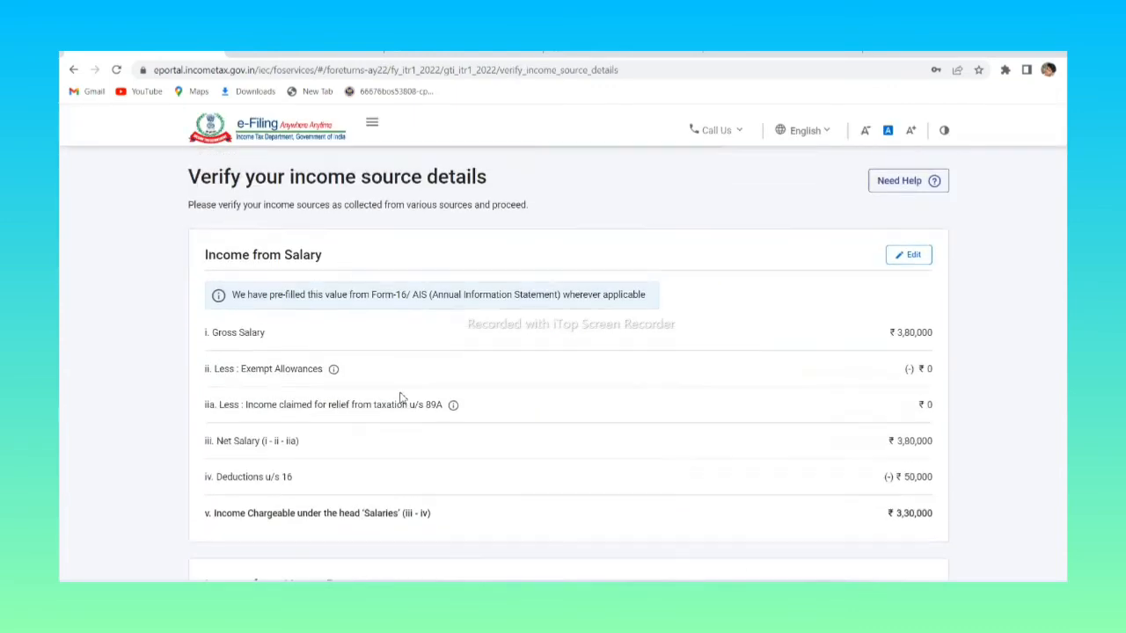
Review the salary and house property income on the verification page and open the details form for income from other sources
scroll(650, 408, down, 3)
scroll(392, 362, down, 1)
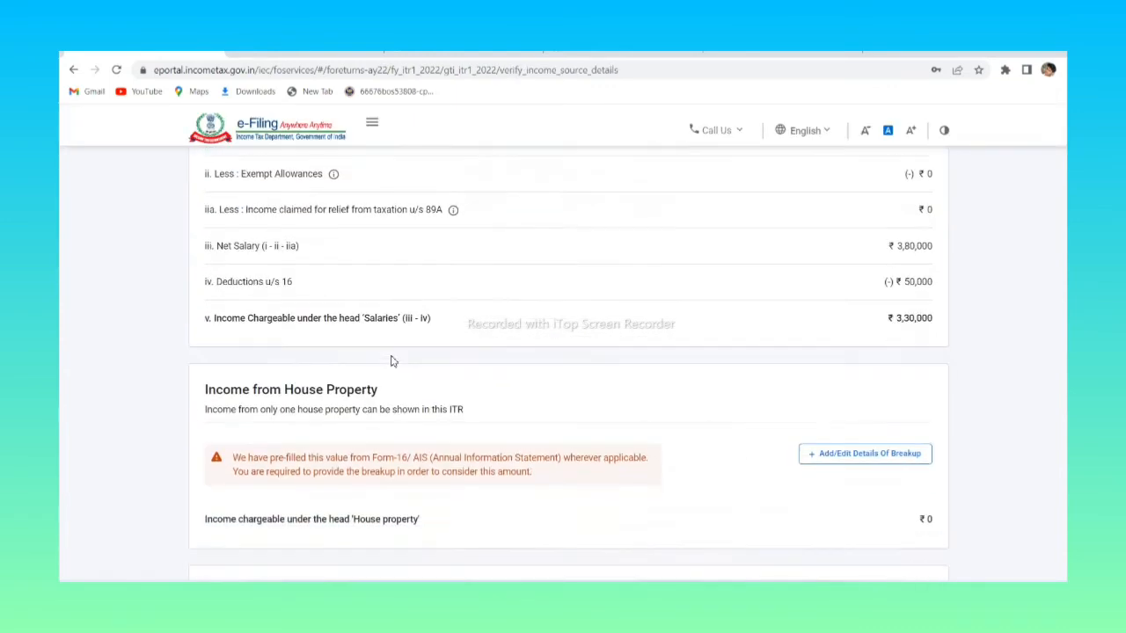
scroll(249, 420, down, 2)
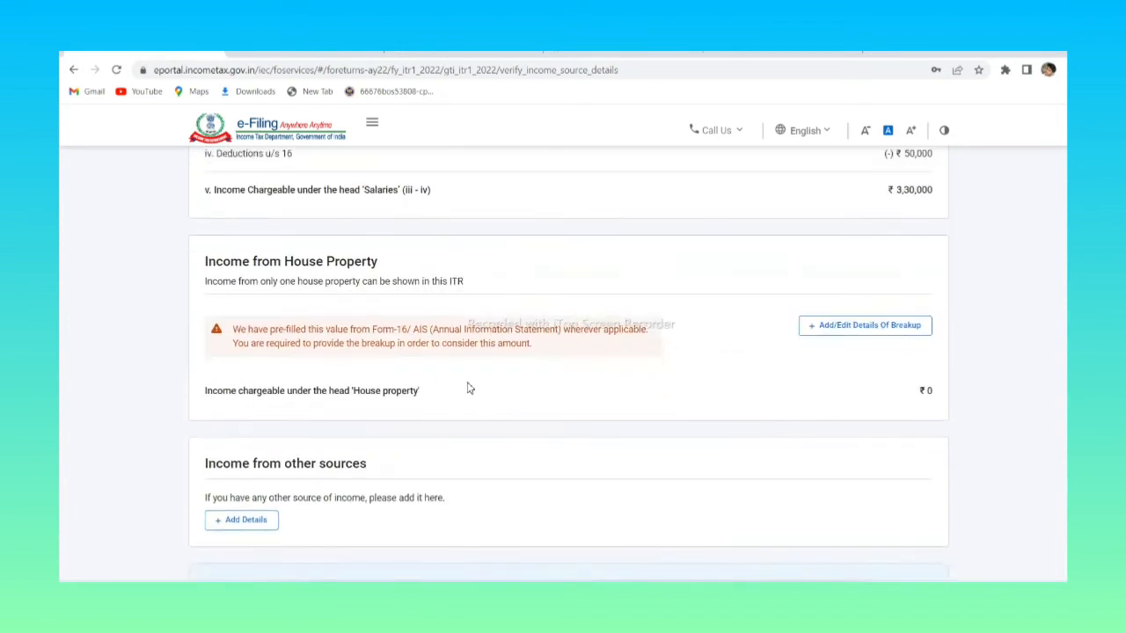
scroll(467, 388, down, 2)
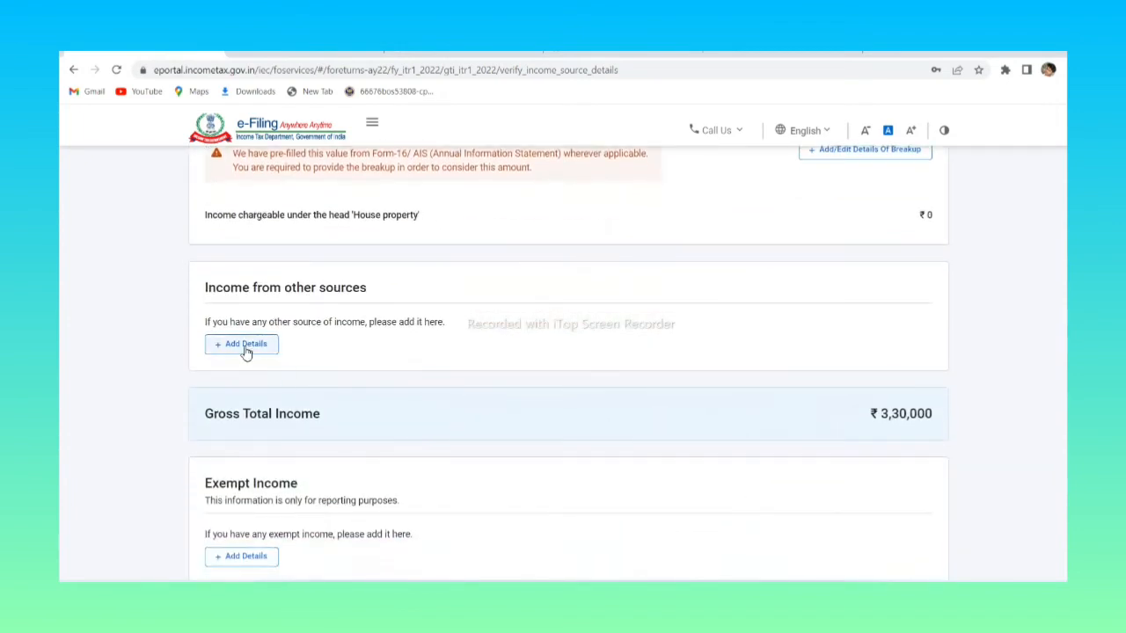
scroll(390, 362, down, 1)
click(241, 288)
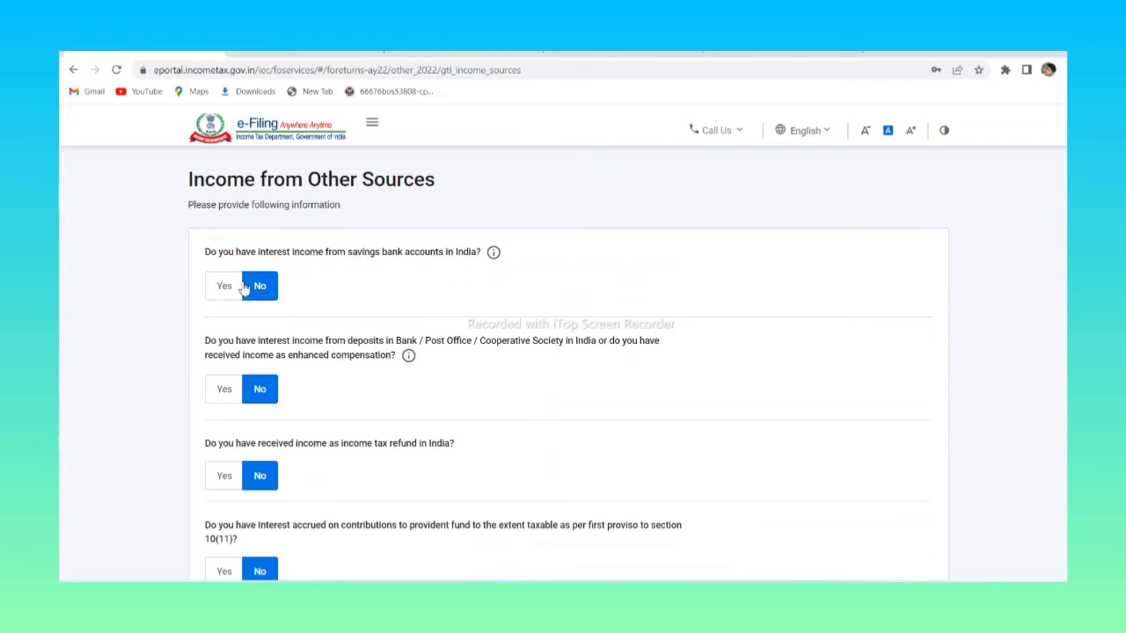
Declare interest income from savings bank accounts and set it to 973, as given in the Excel computation sheet
click(228, 286)
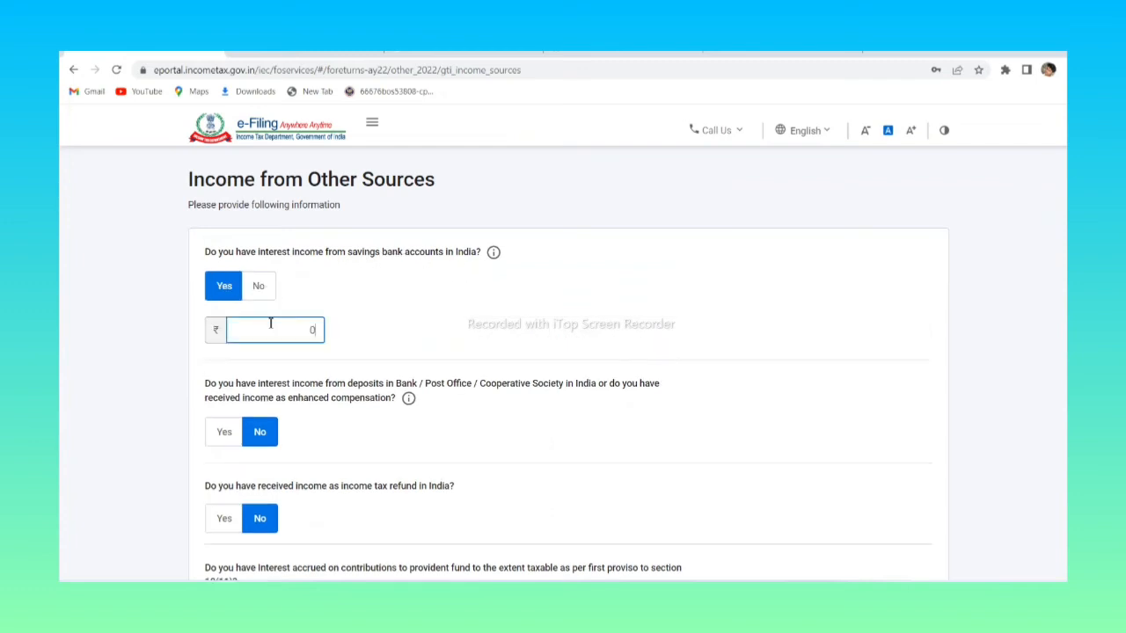
key(alt+Tab)
scroll(343, 422, down, 3)
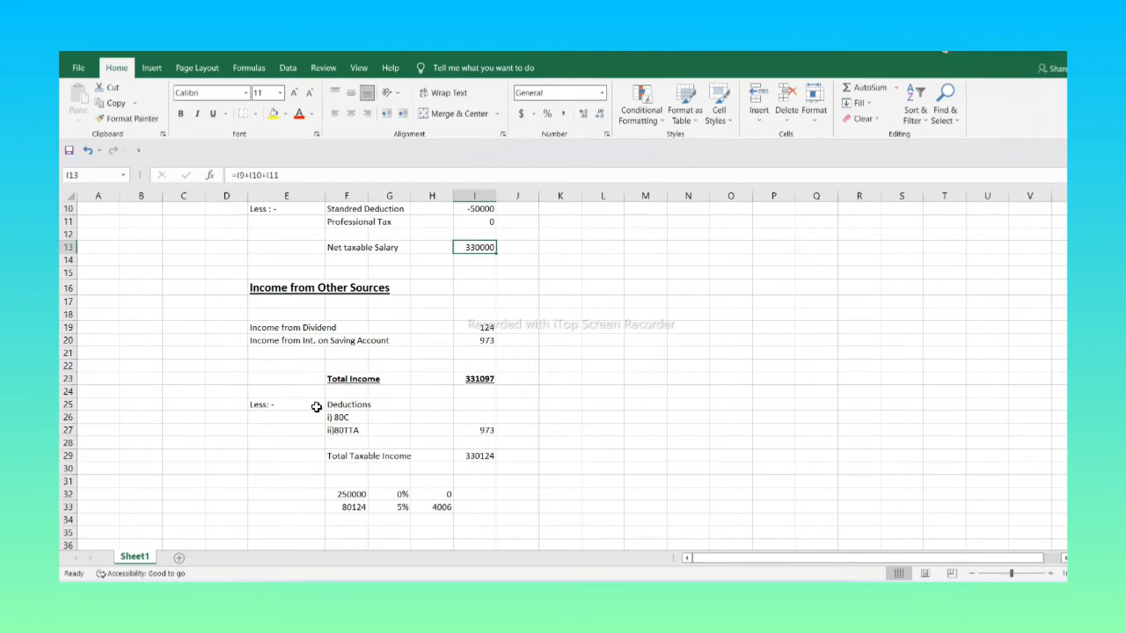
key(alt+Tab)
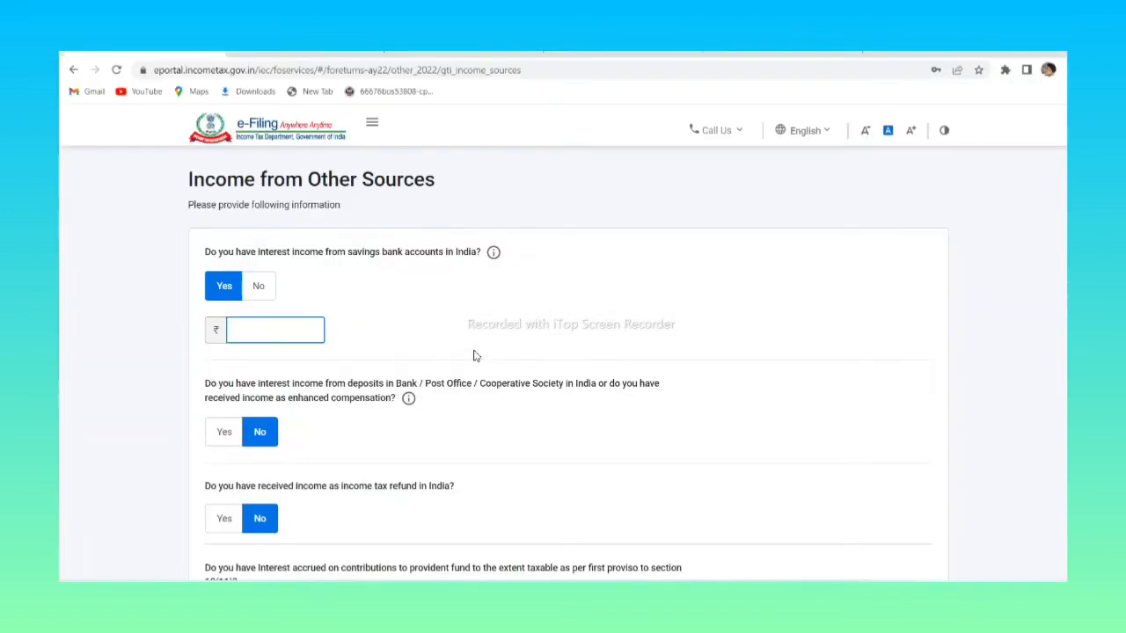
click(478, 356)
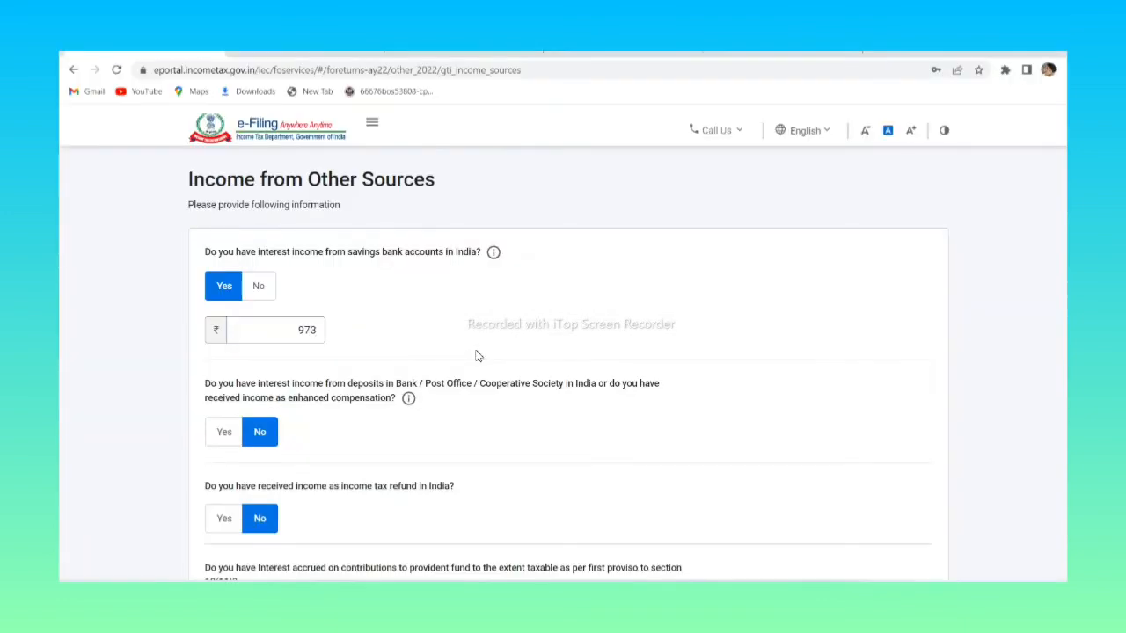
Leave the deposit, refund, provident fund, family pension and other income questions at No, and answer Yes to dividend income
scroll(478, 355, down, 1)
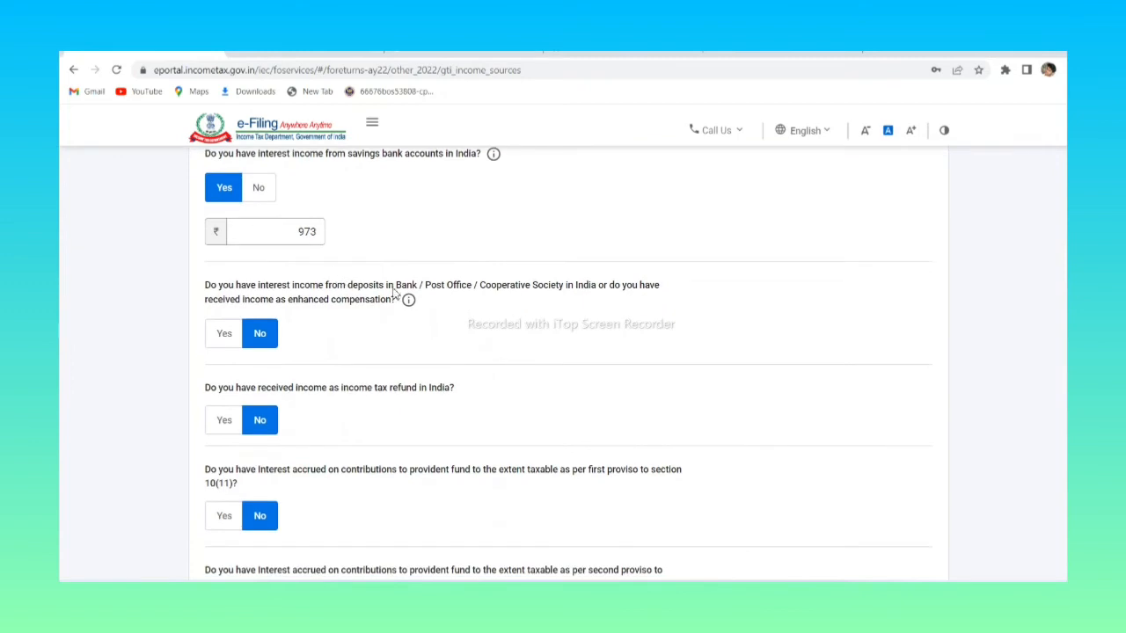
scroll(409, 329, down, 1)
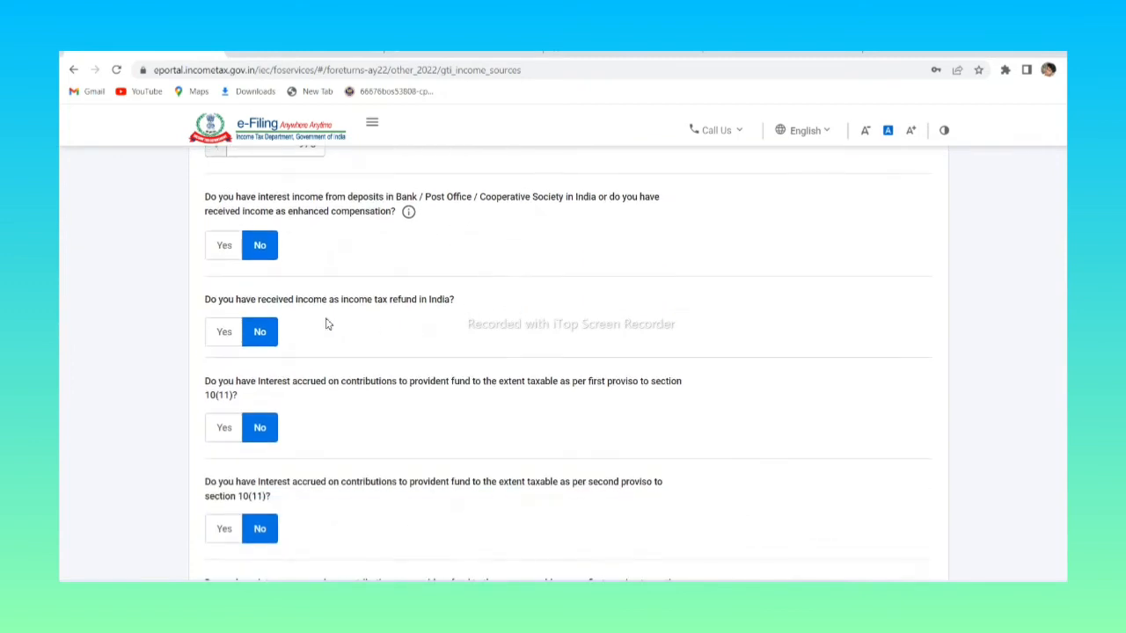
scroll(407, 311, down, 1)
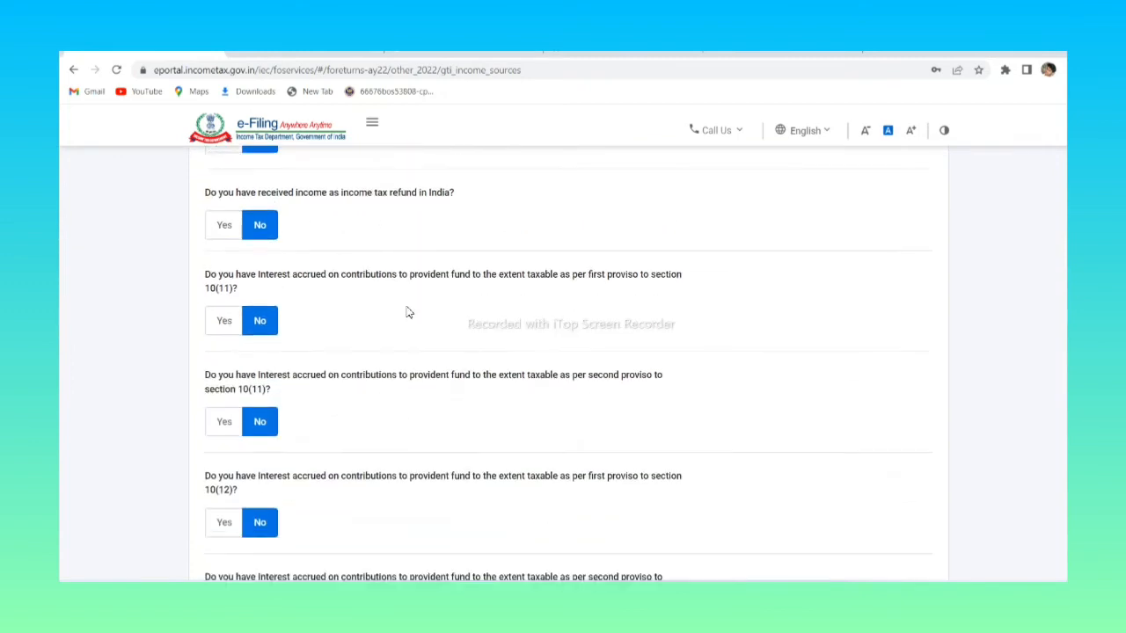
scroll(352, 281, down, 1)
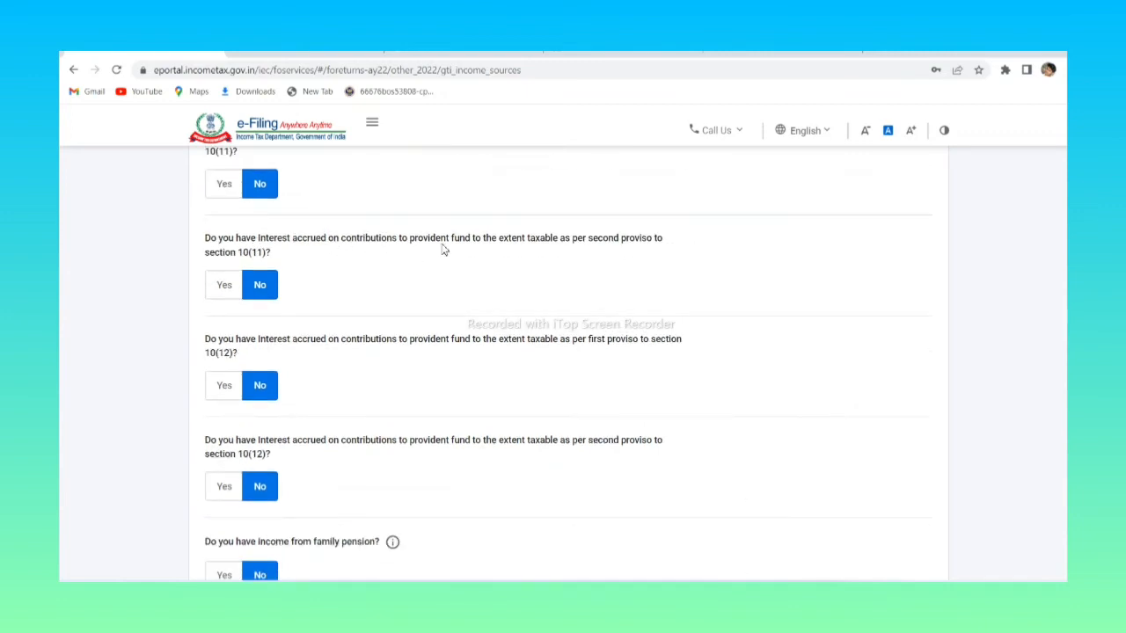
scroll(444, 251, down, 1)
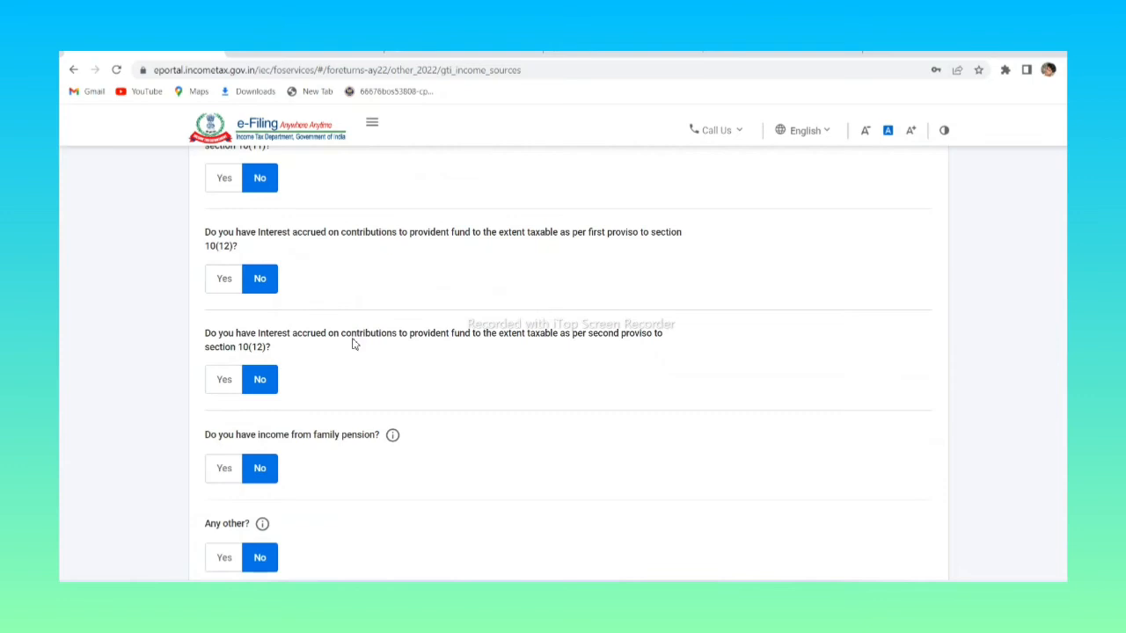
scroll(355, 345, down, 1)
scroll(355, 344, down, 1)
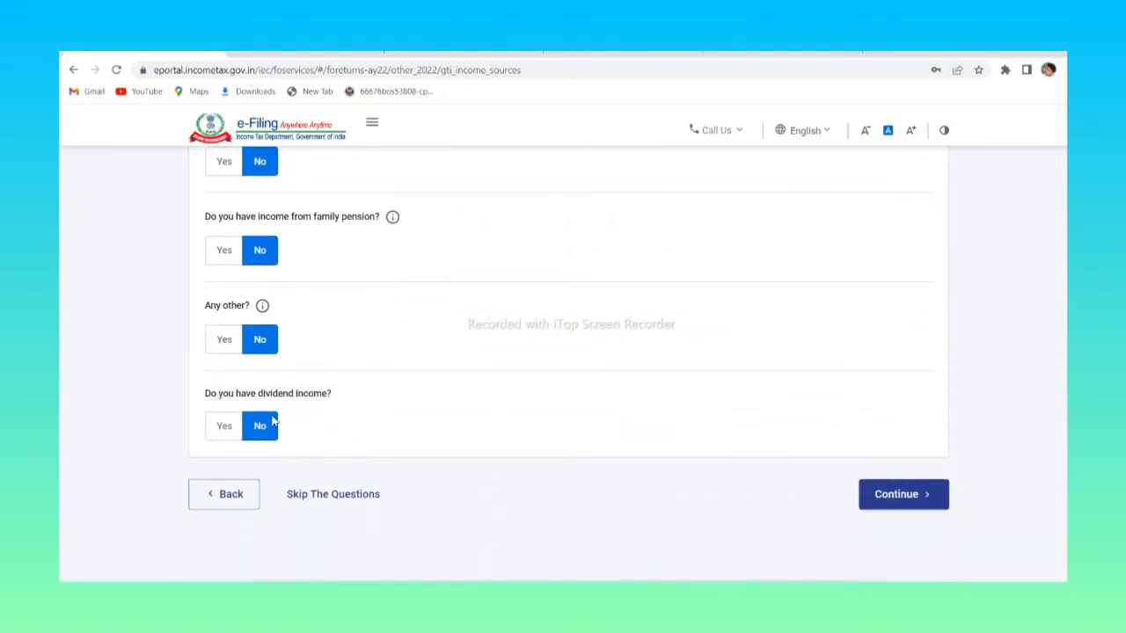
click(225, 428)
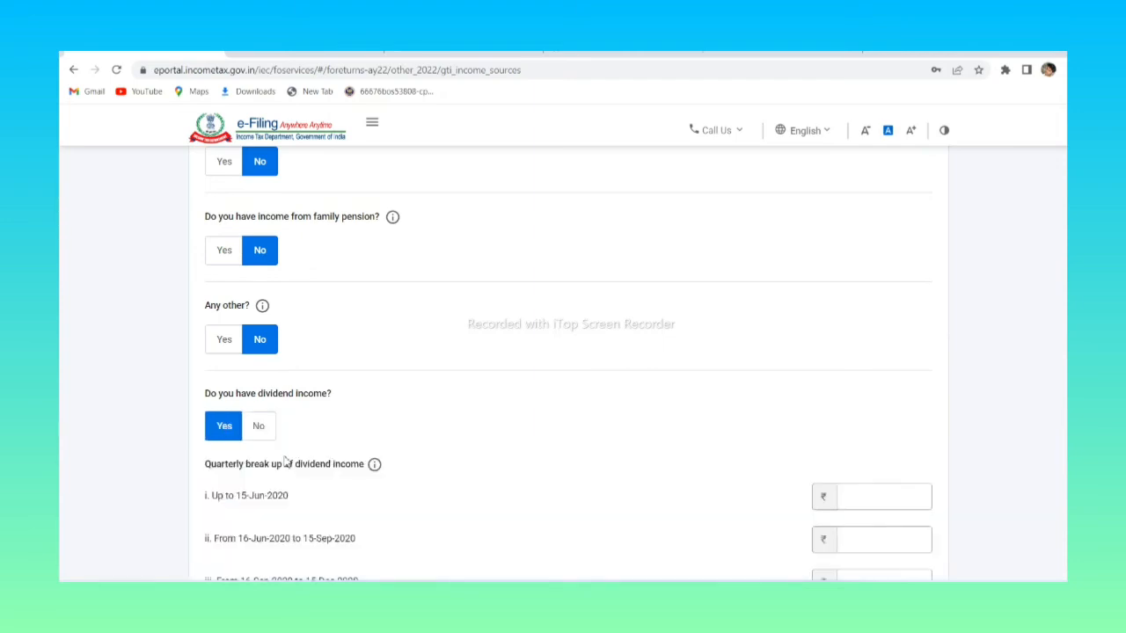
Look up the dividend figure in the Excel computation sheet, enter 124 in the quarterly dividend break-up, and continue
scroll(286, 461, down, 2)
click(868, 476)
key(alt+Tab)
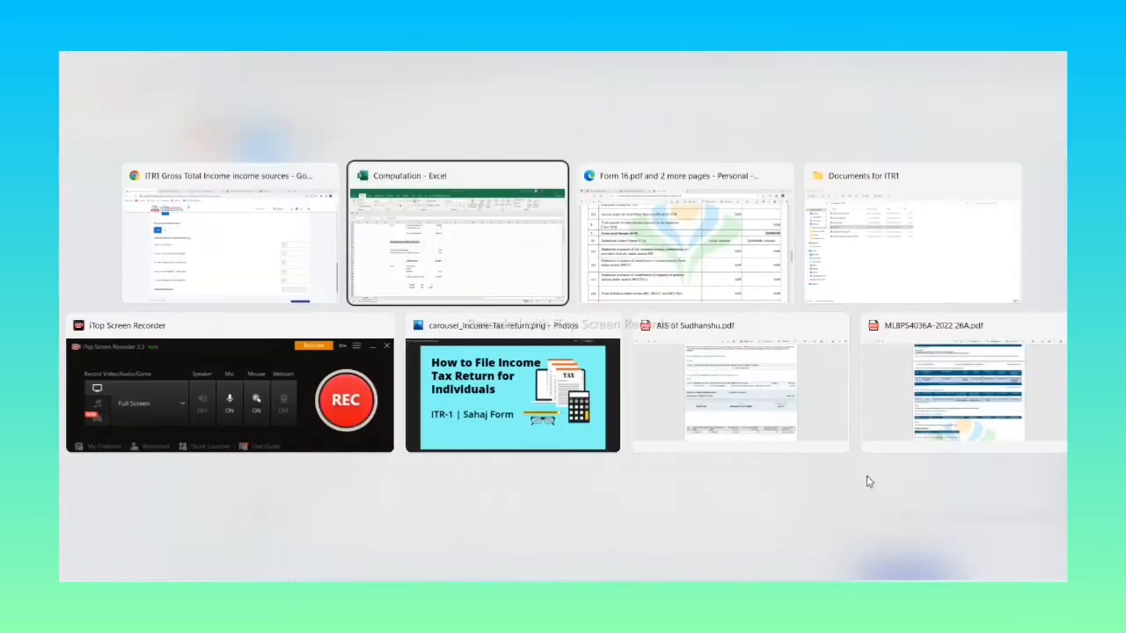
click(495, 325)
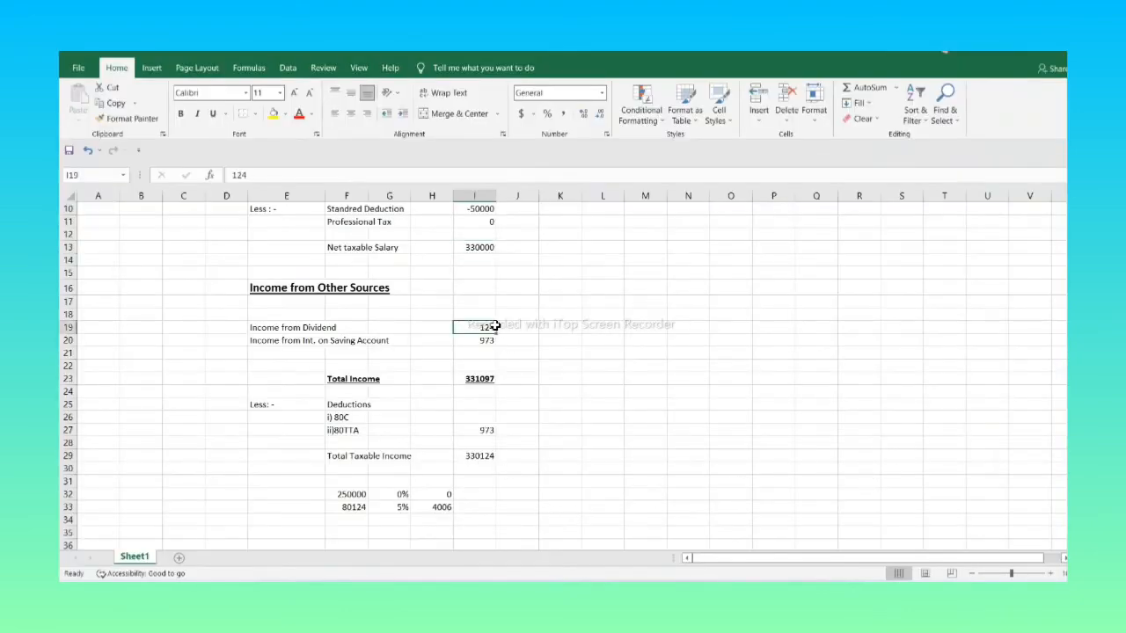
key(alt+Tab)
click(446, 364)
scroll(447, 364, down, 2)
click(901, 411)
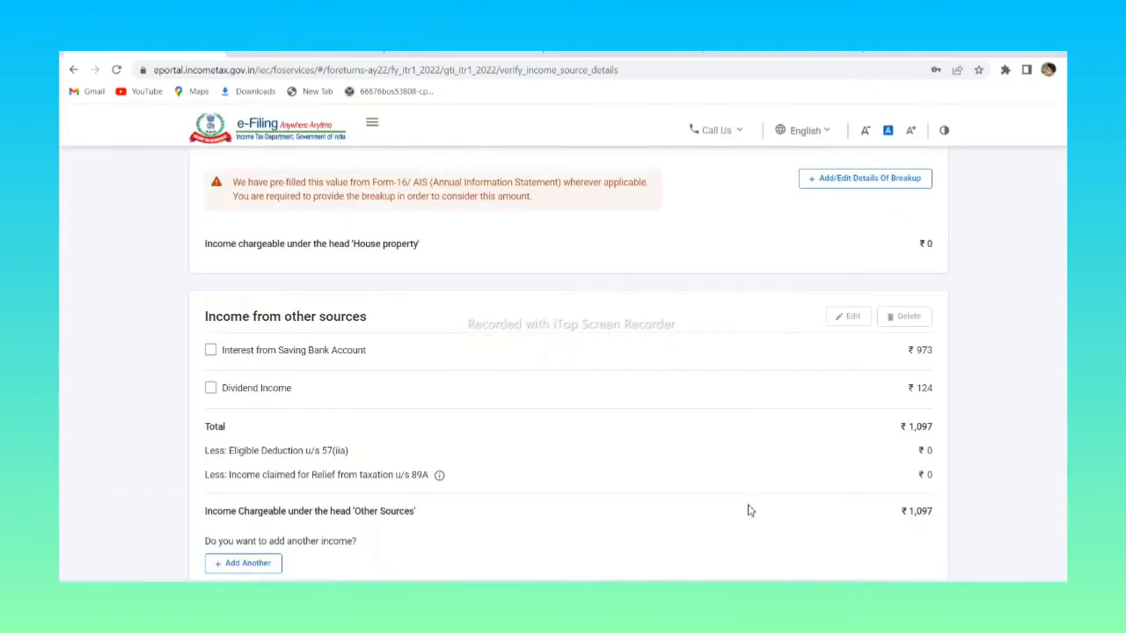
Compare the income from other sources with the dividend and savings interest in the Excel sheet, cancelling the accidental cell replacement
scroll(748, 510, down, 3)
key(alt+Tab)
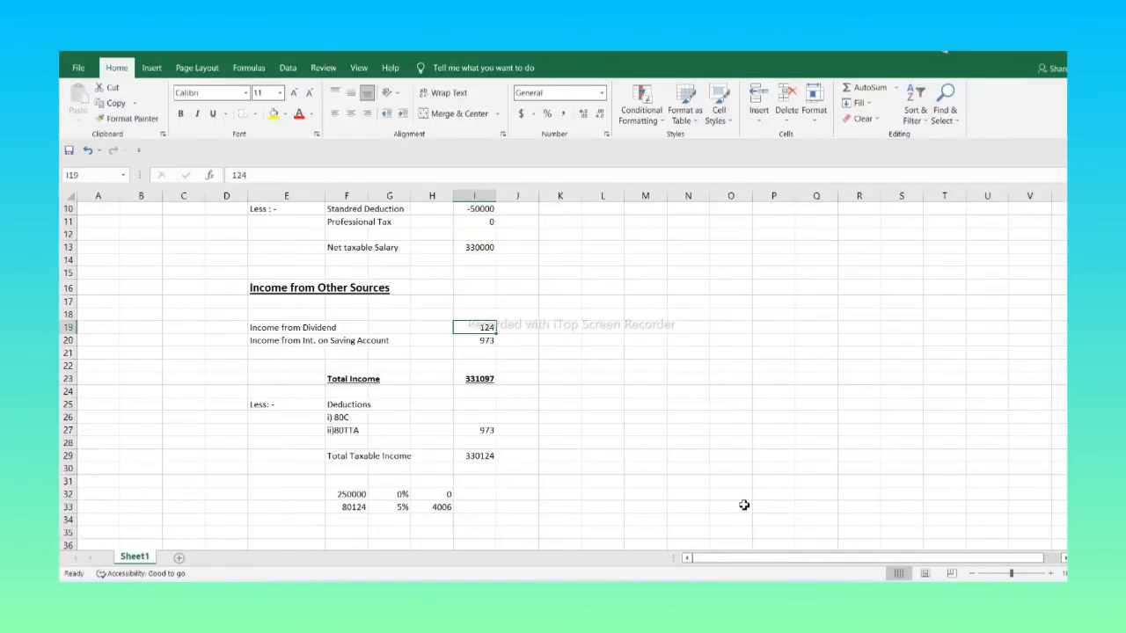
drag(490, 331, 490, 344)
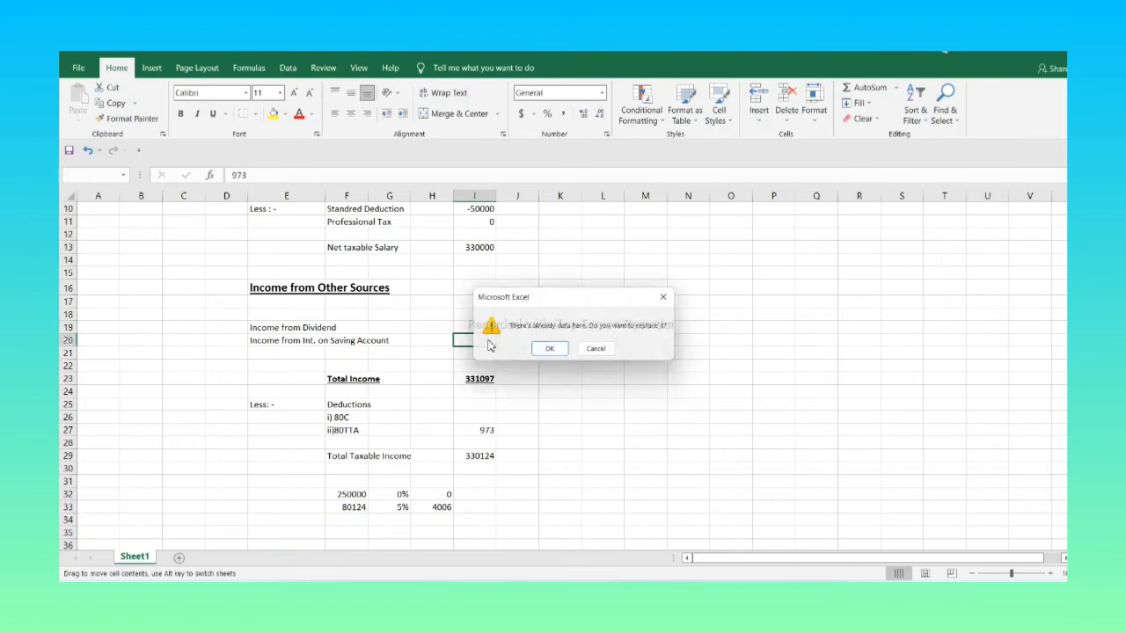
click(669, 298)
key(alt+Tab)
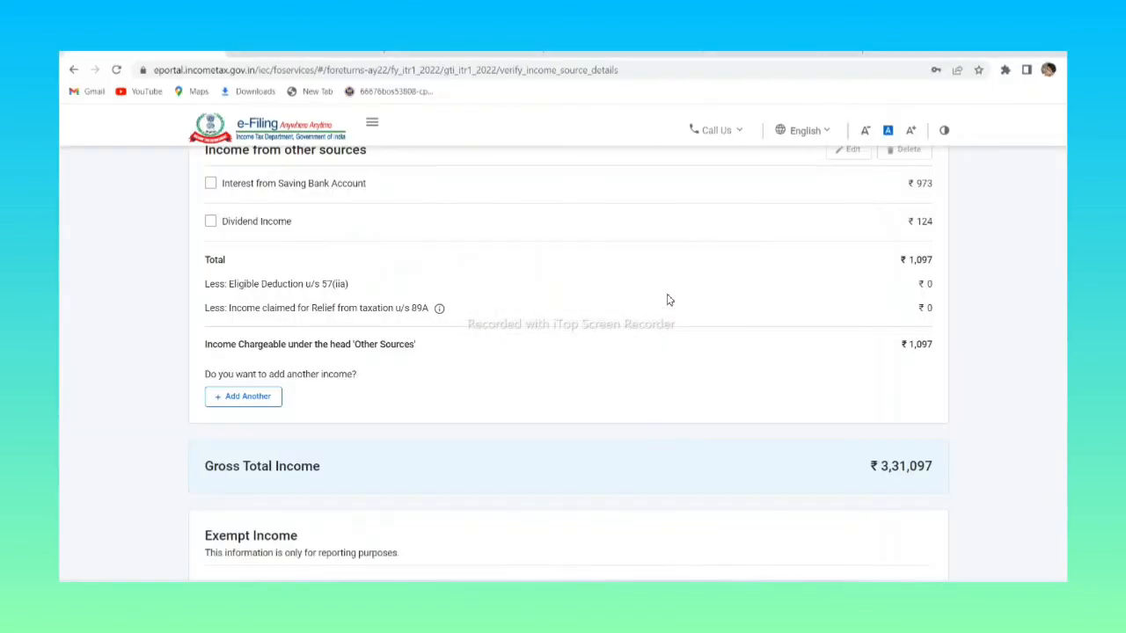
Compare the portal's Gross Total Income with the Total Income cell in the Excel computation sheet
scroll(839, 340, down, 2)
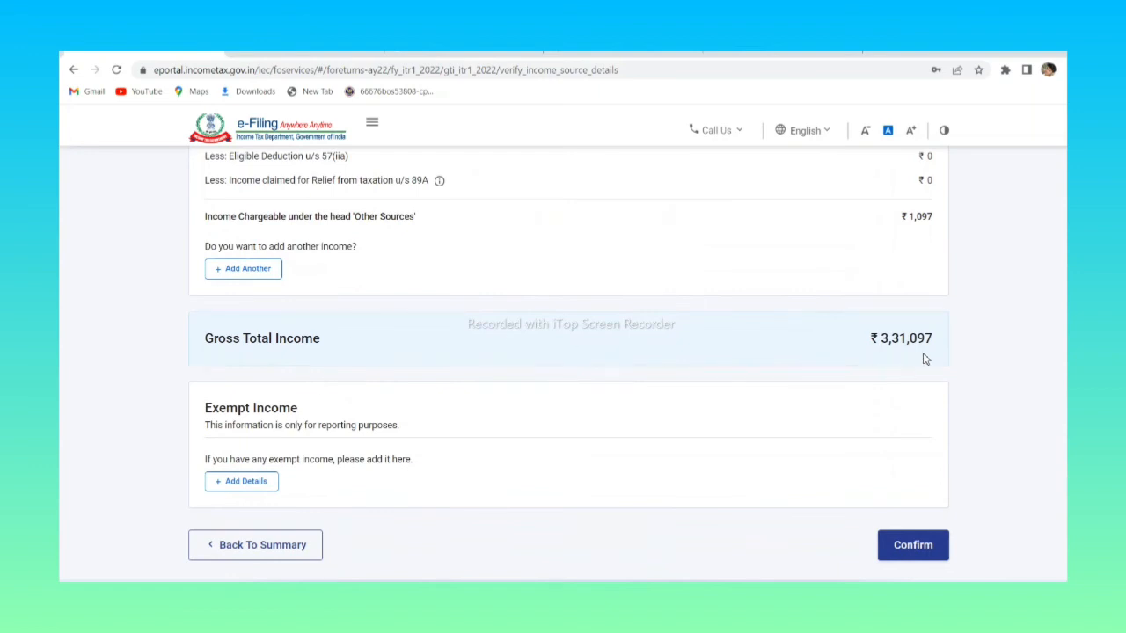
key(alt+Tab)
click(477, 380)
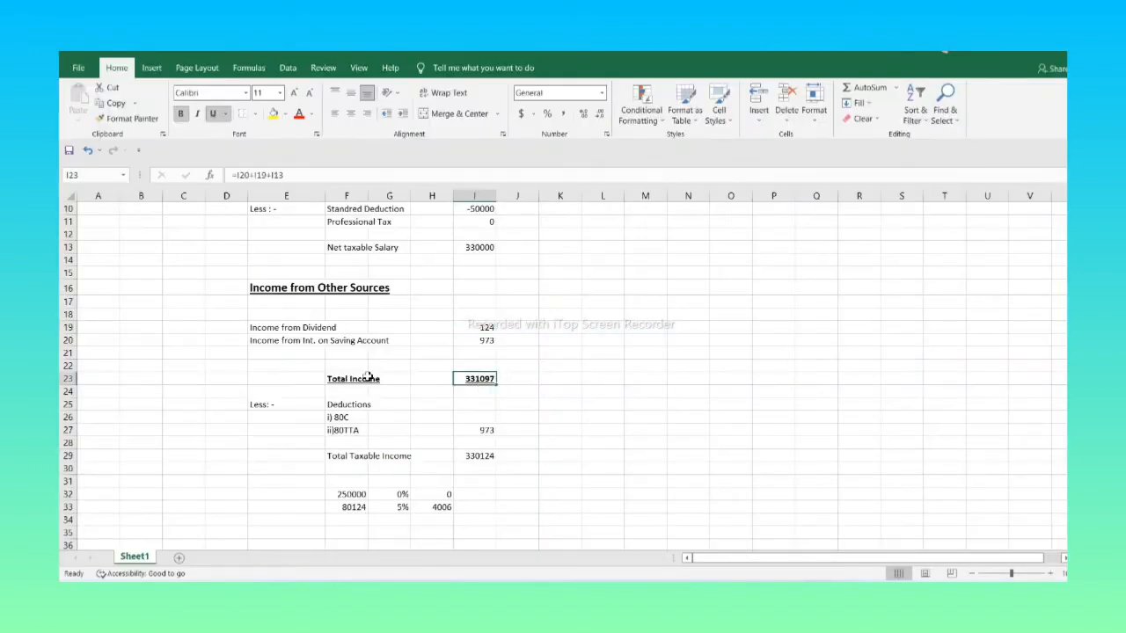
key(alt+Tab)
scroll(519, 408, down, 2)
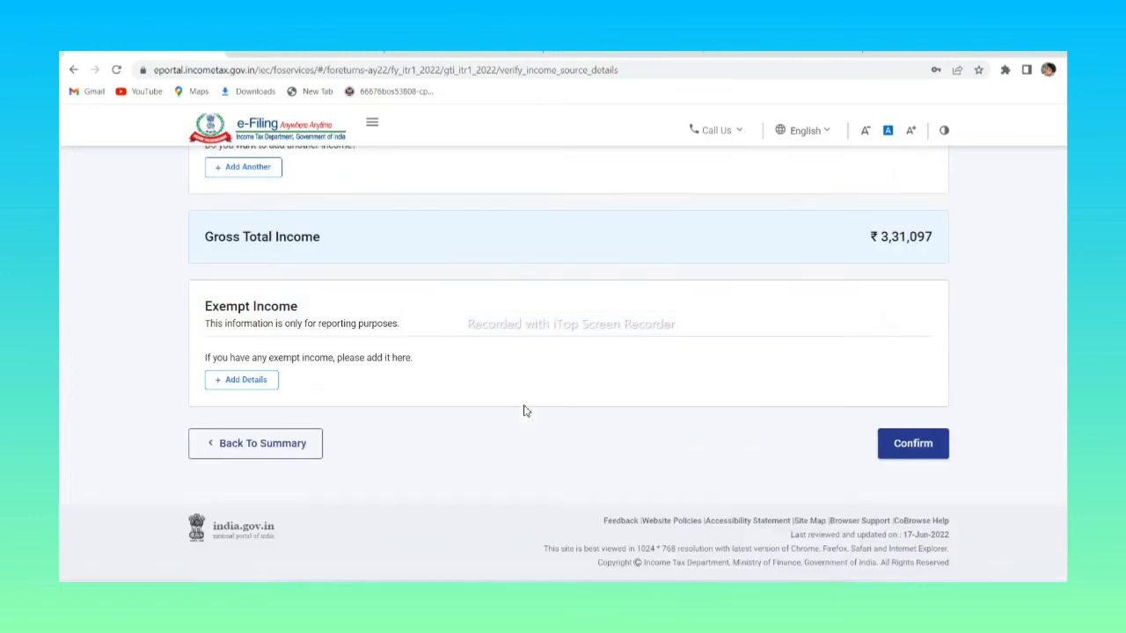
Check the deduction entries in the Excel sheet, then confirm the Gross Total Income section in the browser without adding exempt income
key(alt+Tab)
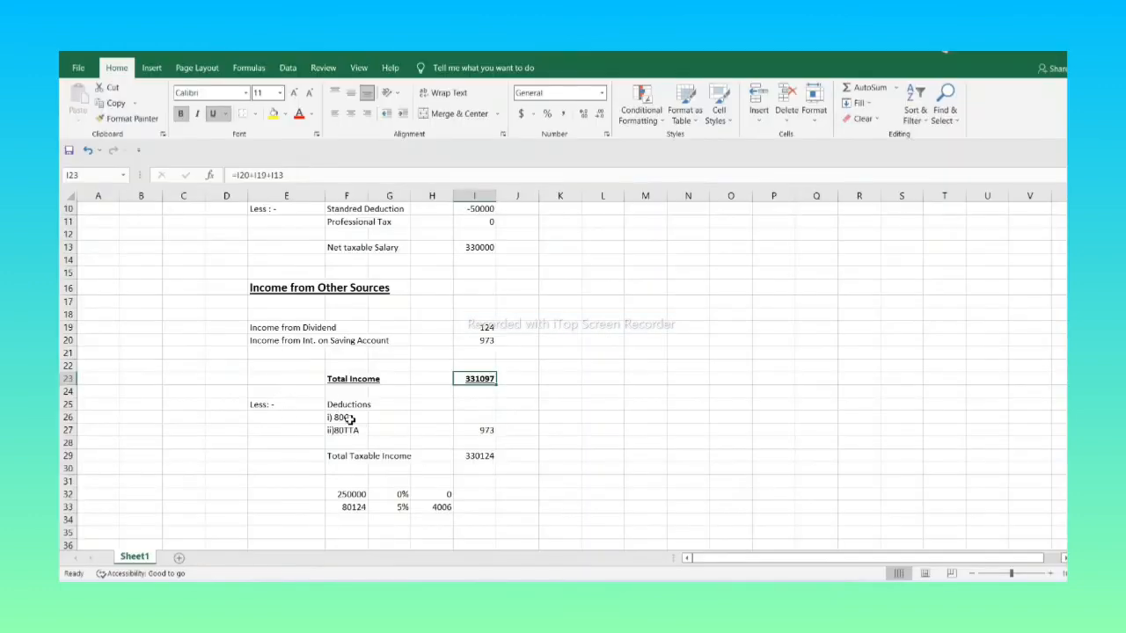
key(alt+Tab)
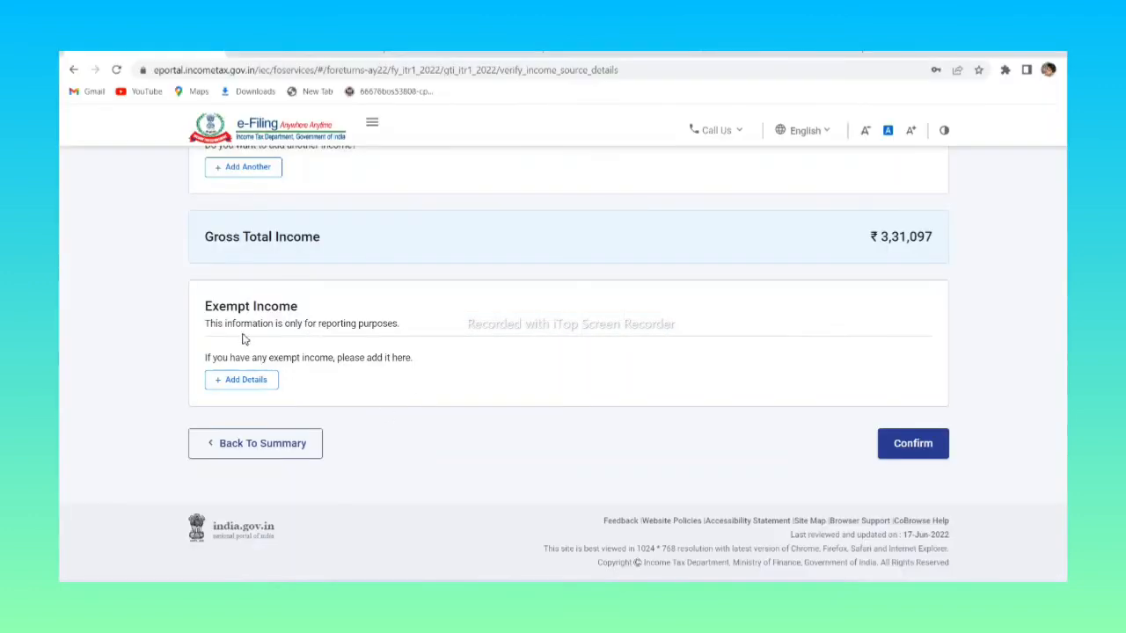
scroll(570, 351, up, 15)
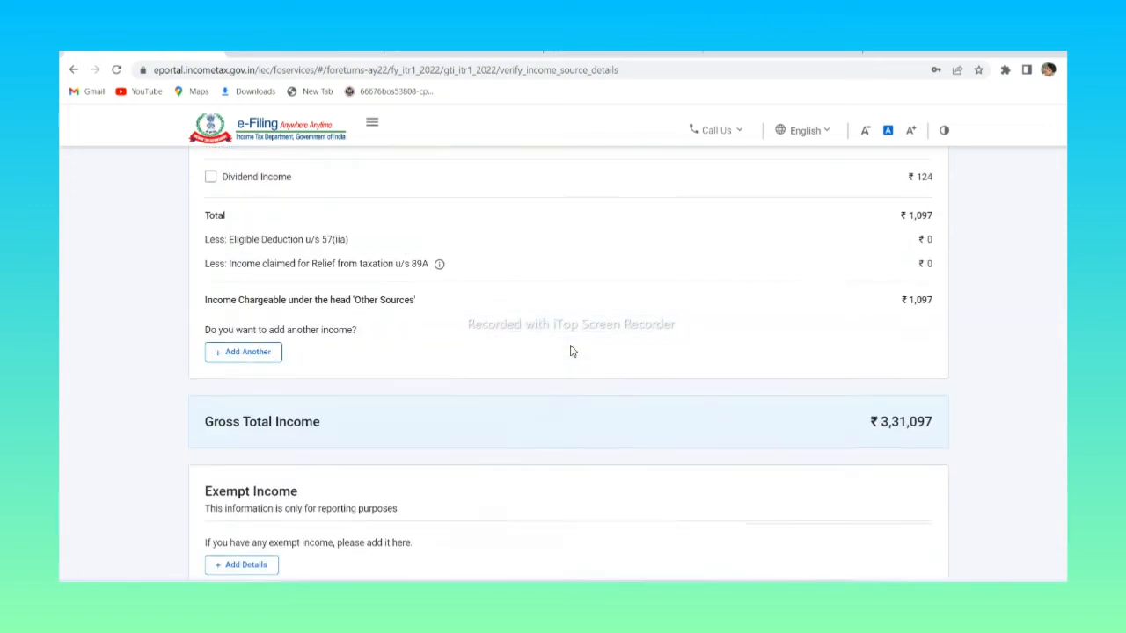
scroll(570, 351, down, 15)
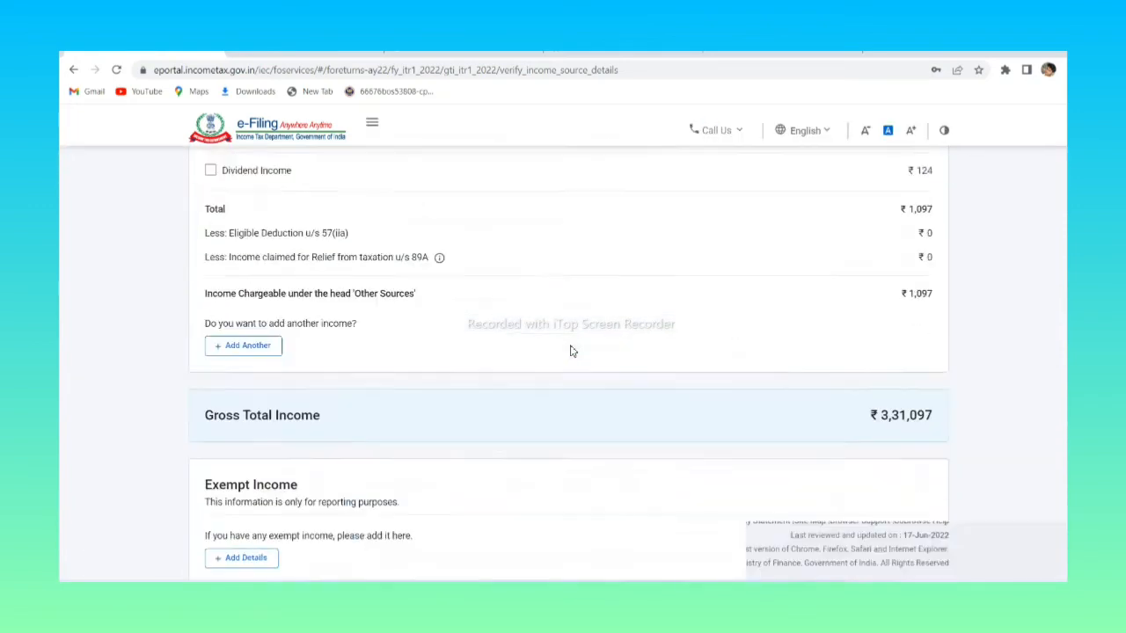
click(906, 445)
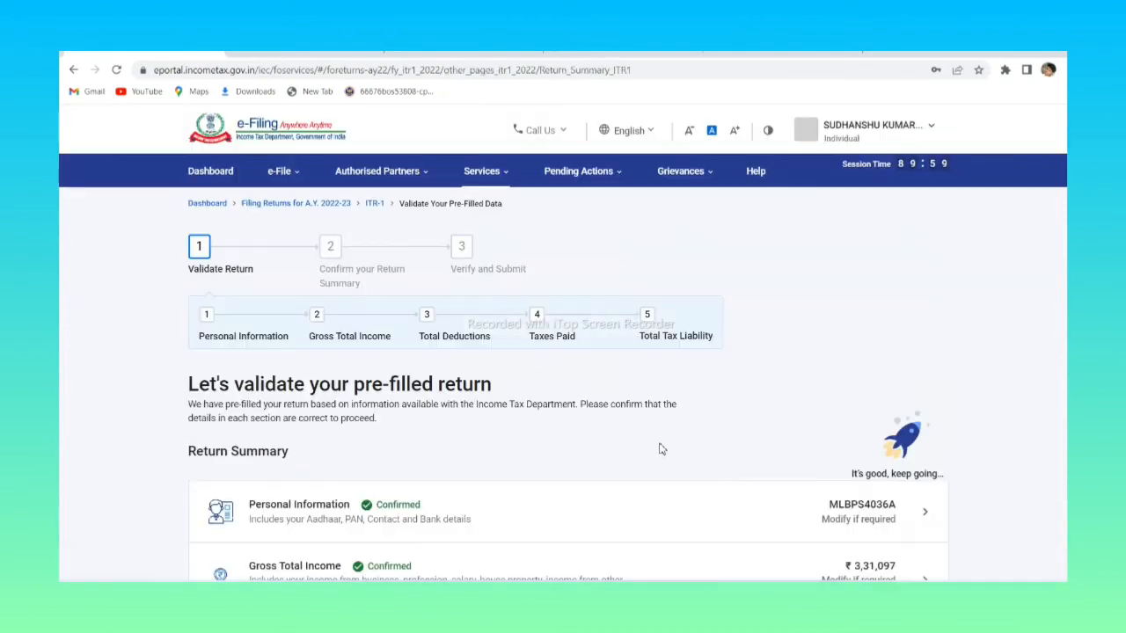
scroll(540, 477, down, 3)
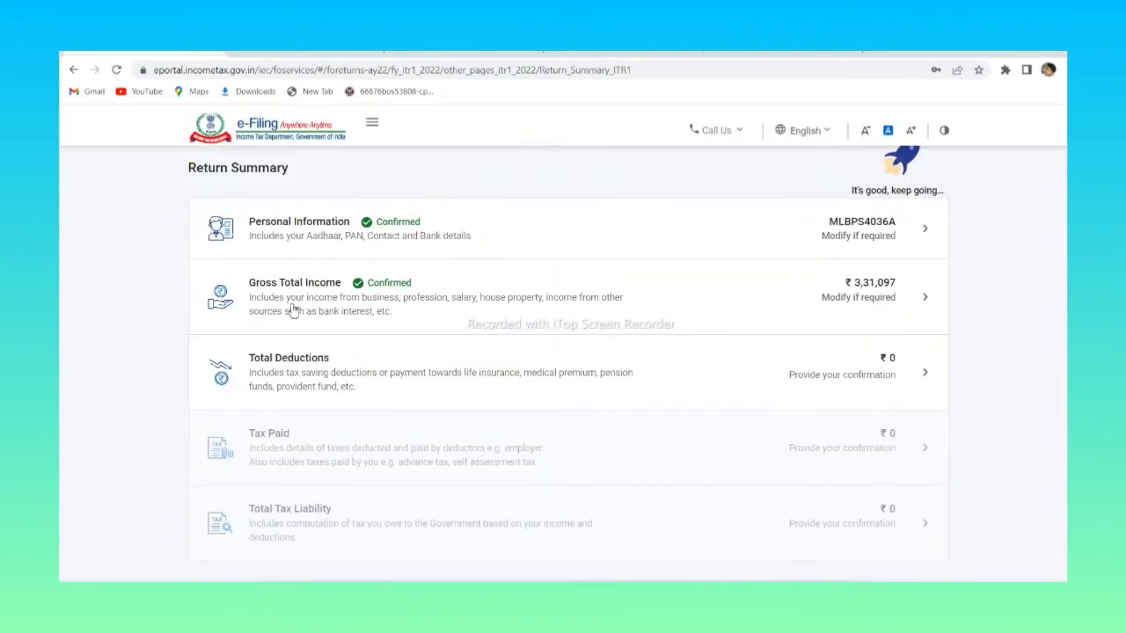
Open the Total Deductions section, answer Yes to the savings bank interest deduction question under Section 80TTA, and continue
click(314, 373)
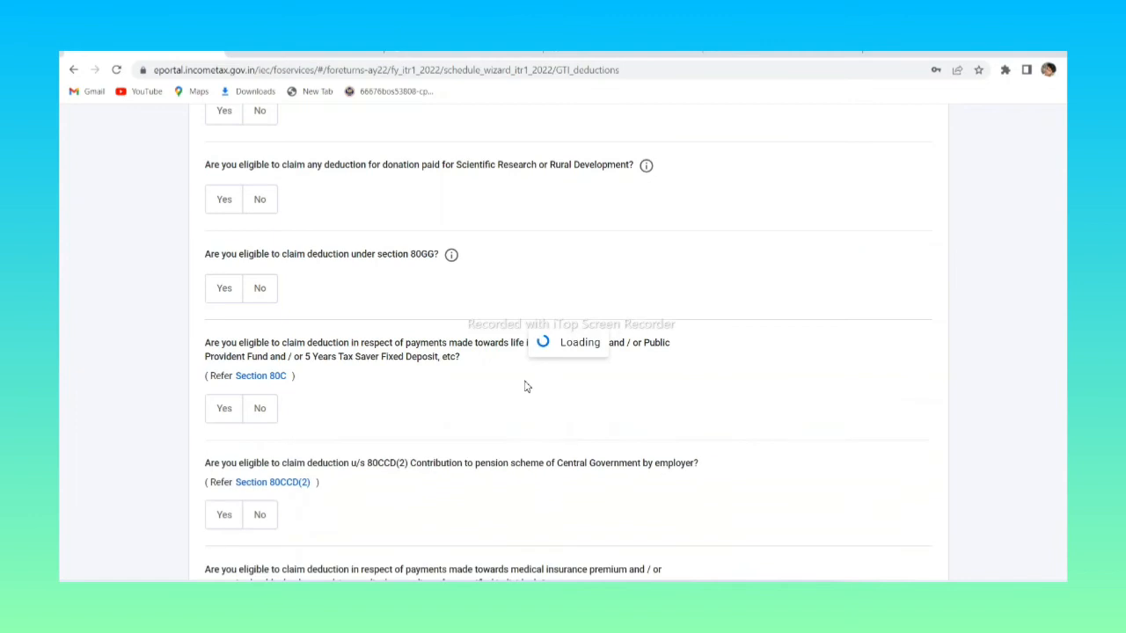
scroll(525, 386, down, 5)
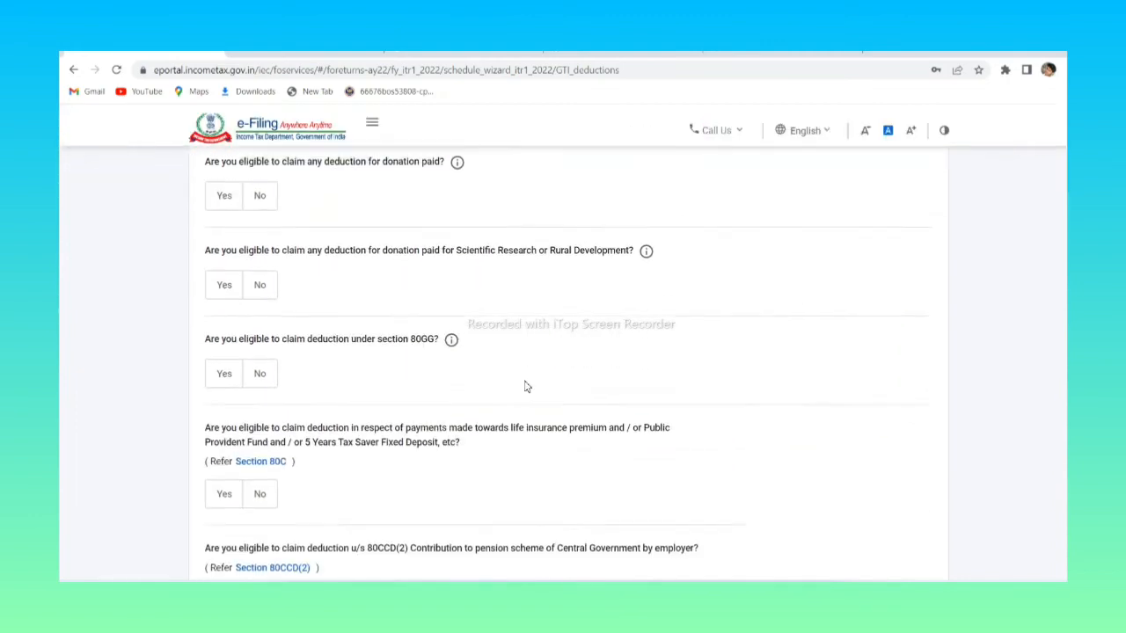
scroll(525, 386, down, 4)
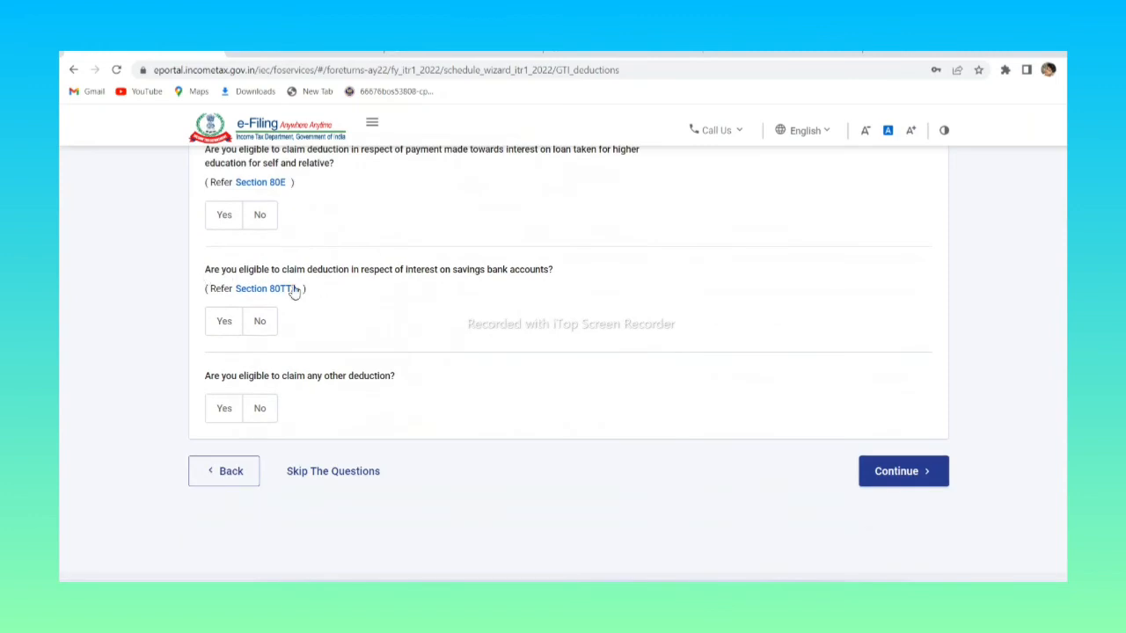
click(224, 323)
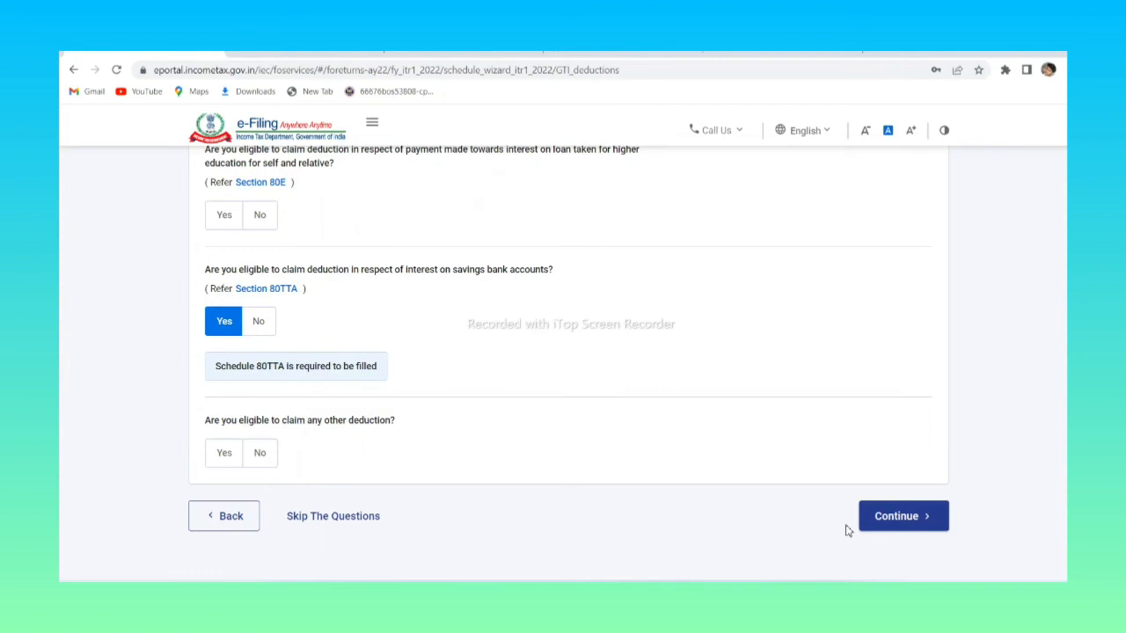
click(903, 522)
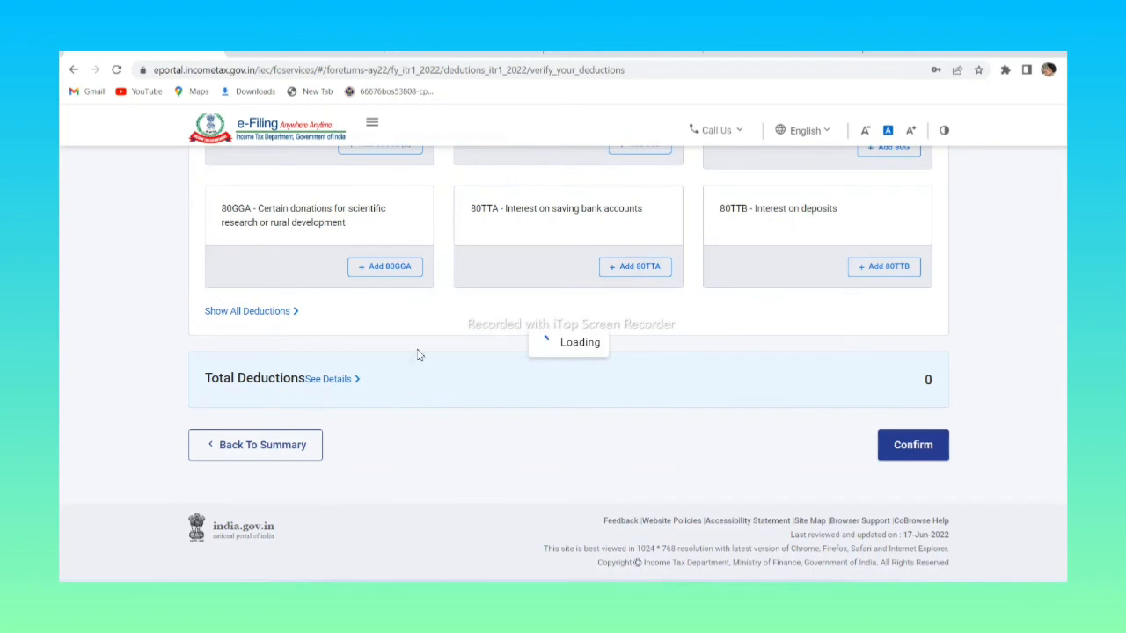
Add an 80TTA deduction of 973 for interest on saving bank accounts, checking the amount in the Excel computation sheet
scroll(459, 346, up, 2)
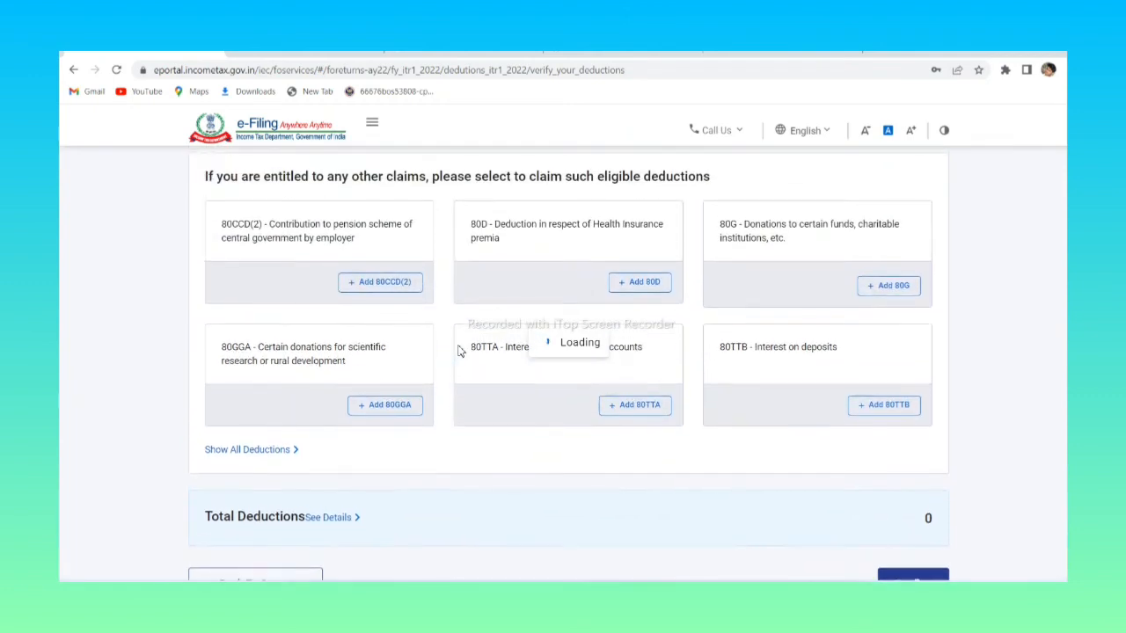
scroll(460, 354, down, 1)
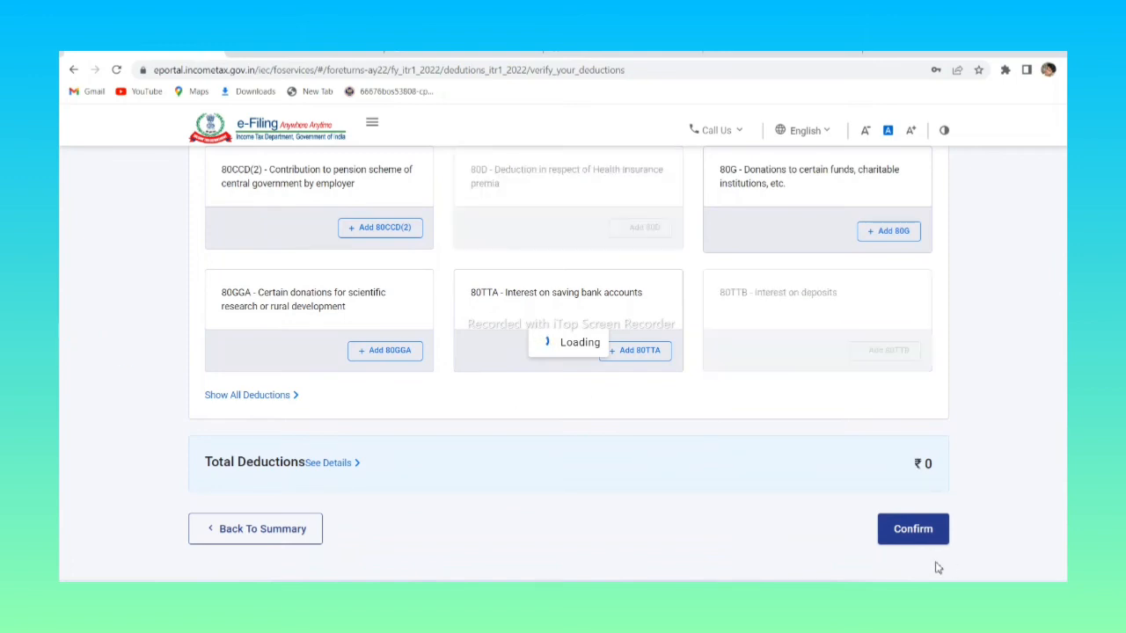
scroll(737, 459, down, 10)
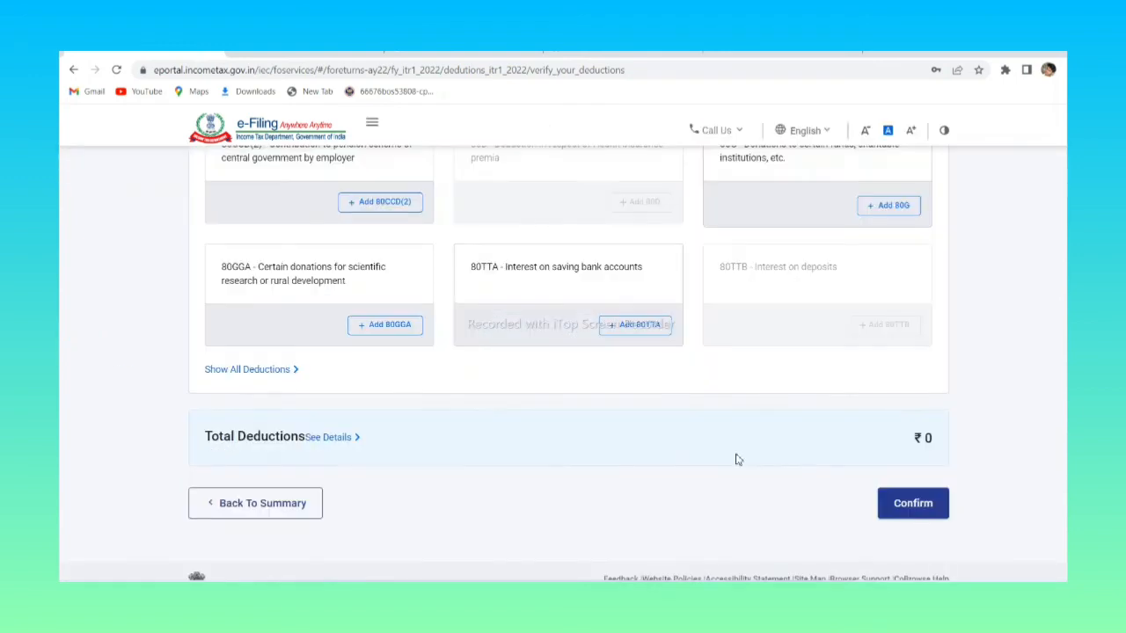
click(615, 325)
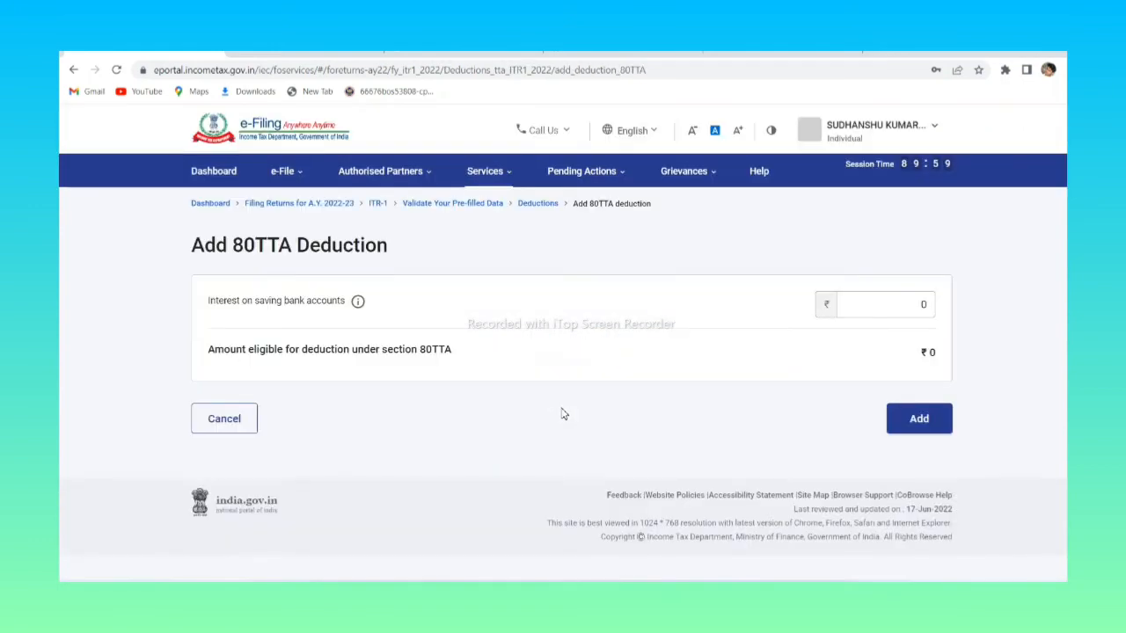
click(910, 305)
key(alt+Tab)
key(alt+Tab)
key(alt+Tab)
key(alt+Tab)
click(919, 422)
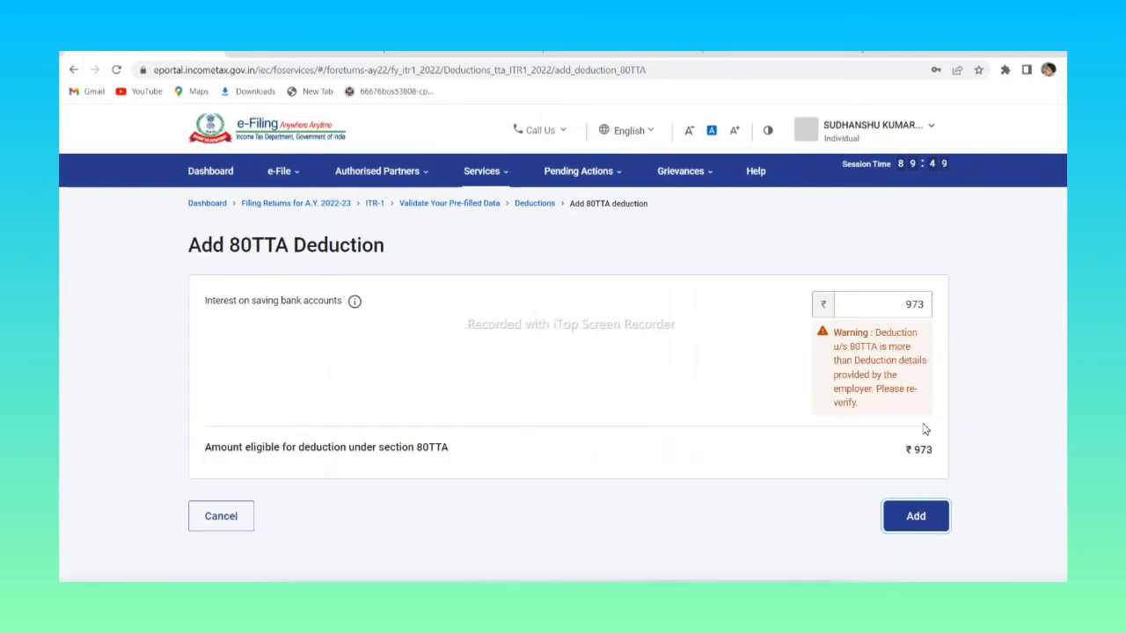
click(906, 516)
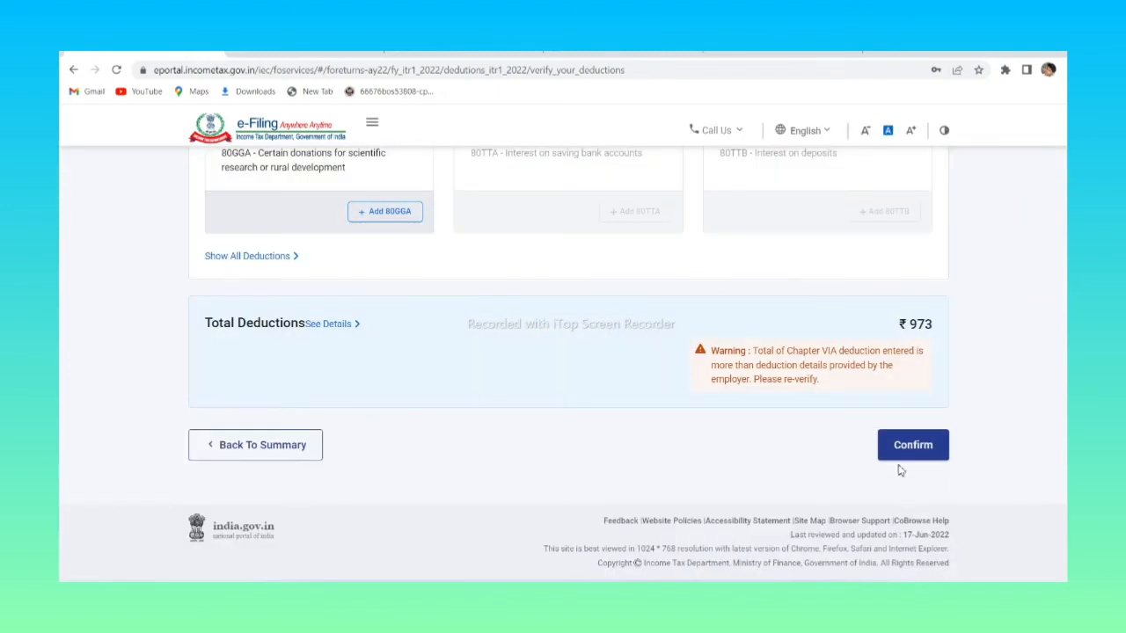
Confirm the Total Deductions section, and confirm the Tax Paid section without adding any tax entries
click(912, 446)
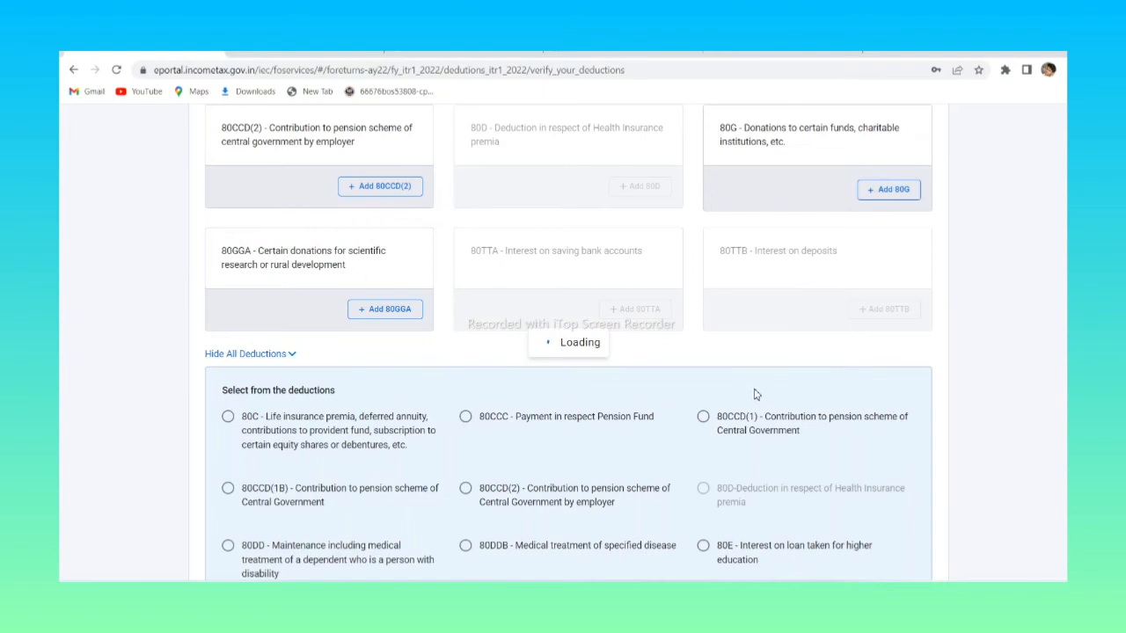
scroll(755, 394, down, 3)
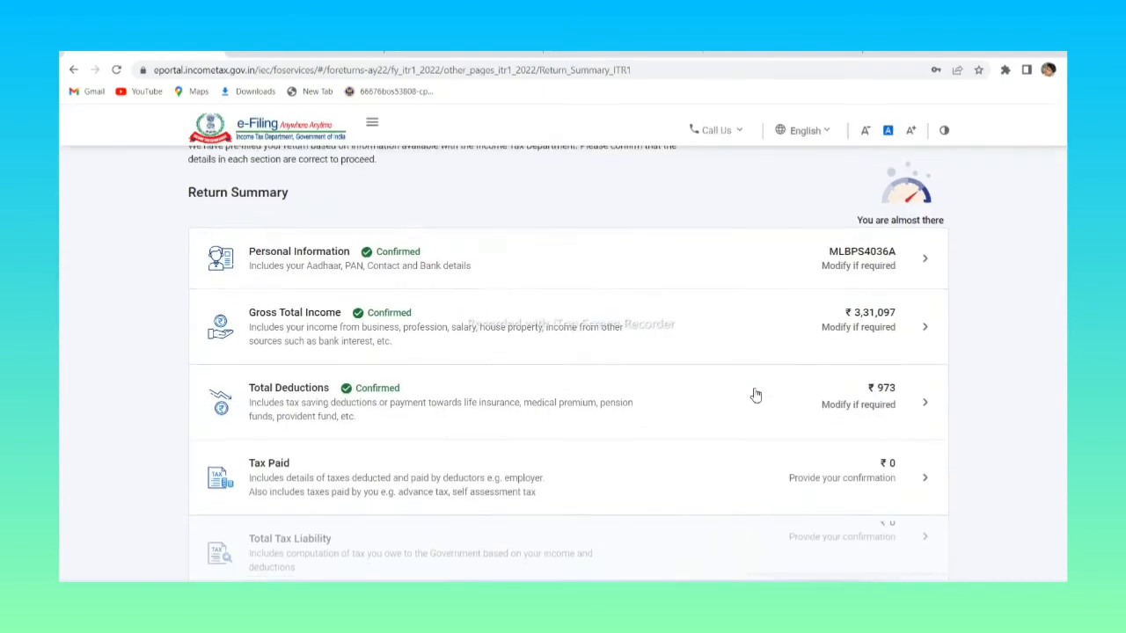
scroll(755, 395, down, 1)
click(418, 374)
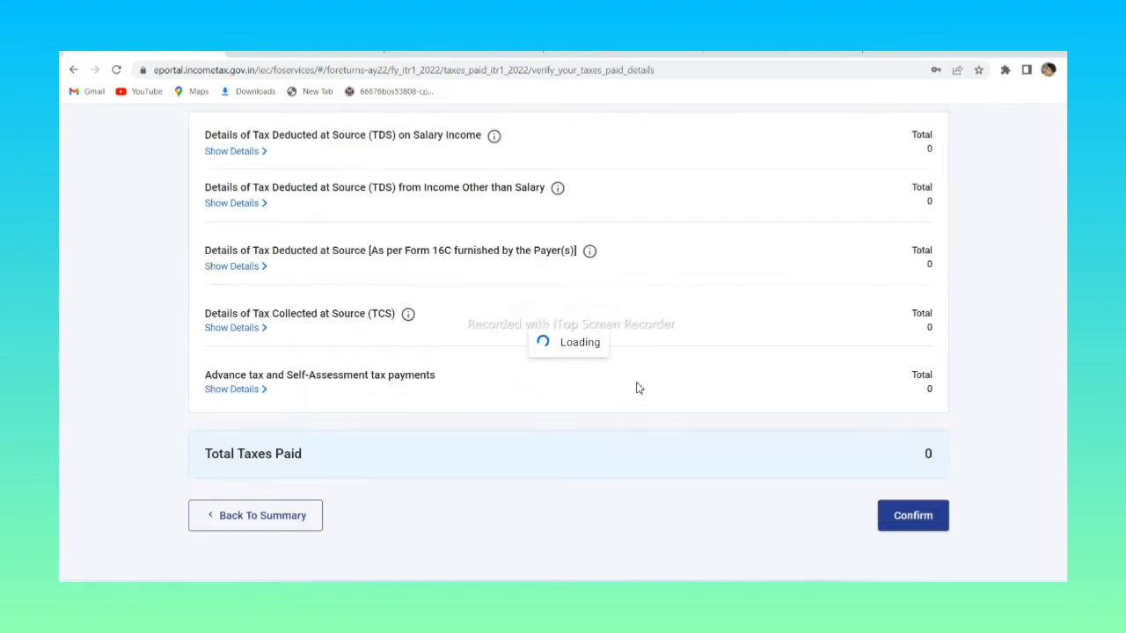
scroll(637, 387, down, 5)
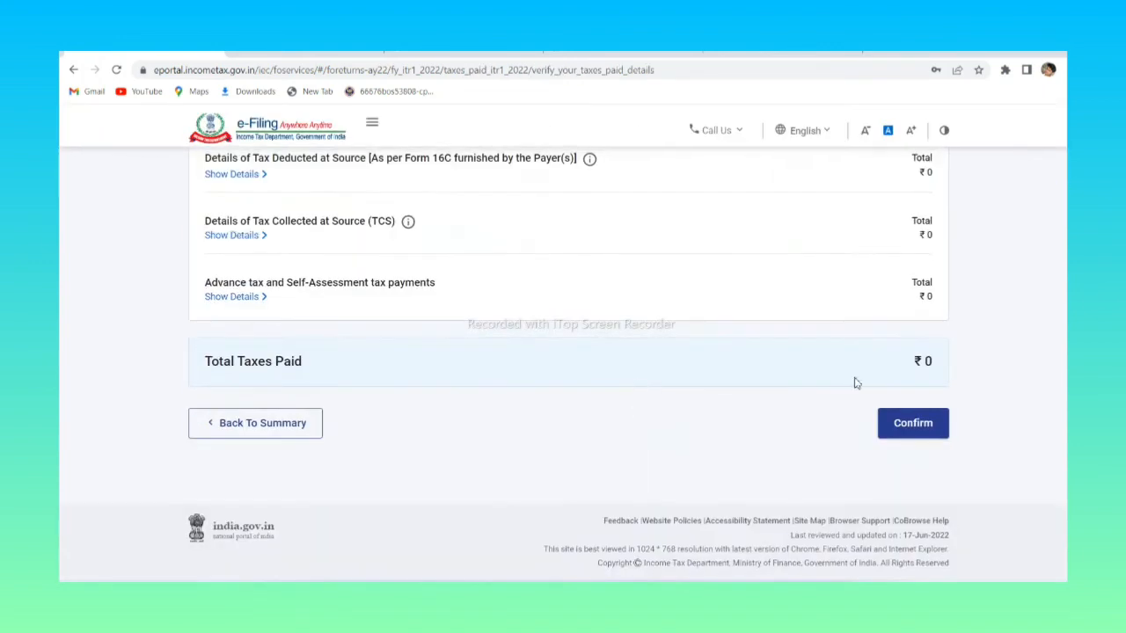
click(910, 424)
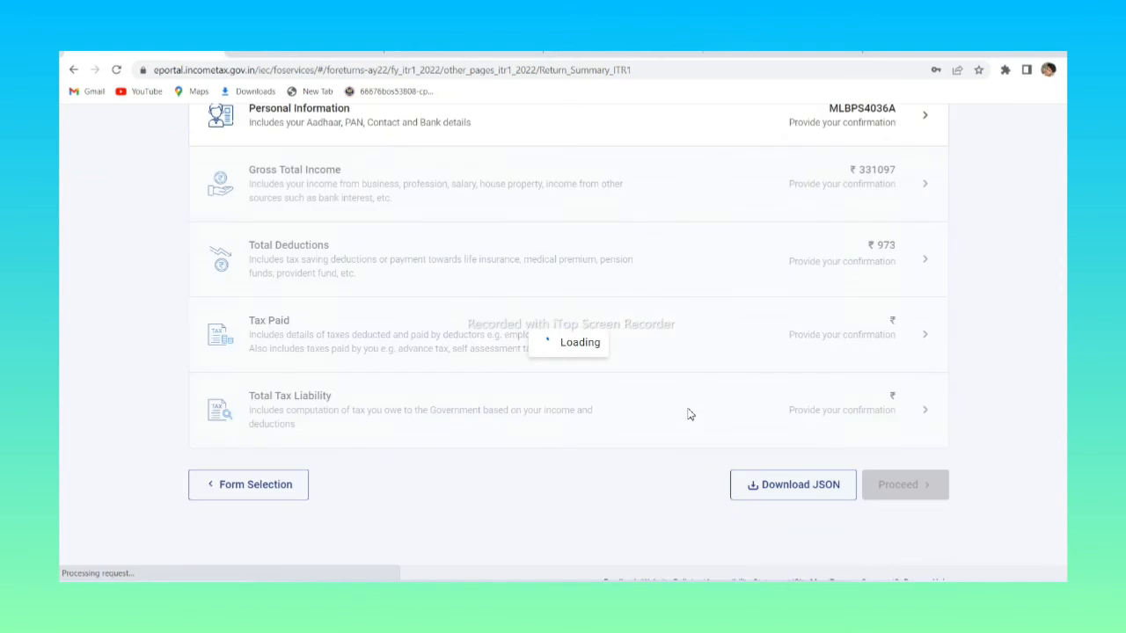
Open the Total Tax Liability section, review the tax computation including the 87A rebate, and confirm it
scroll(664, 458, down, 5)
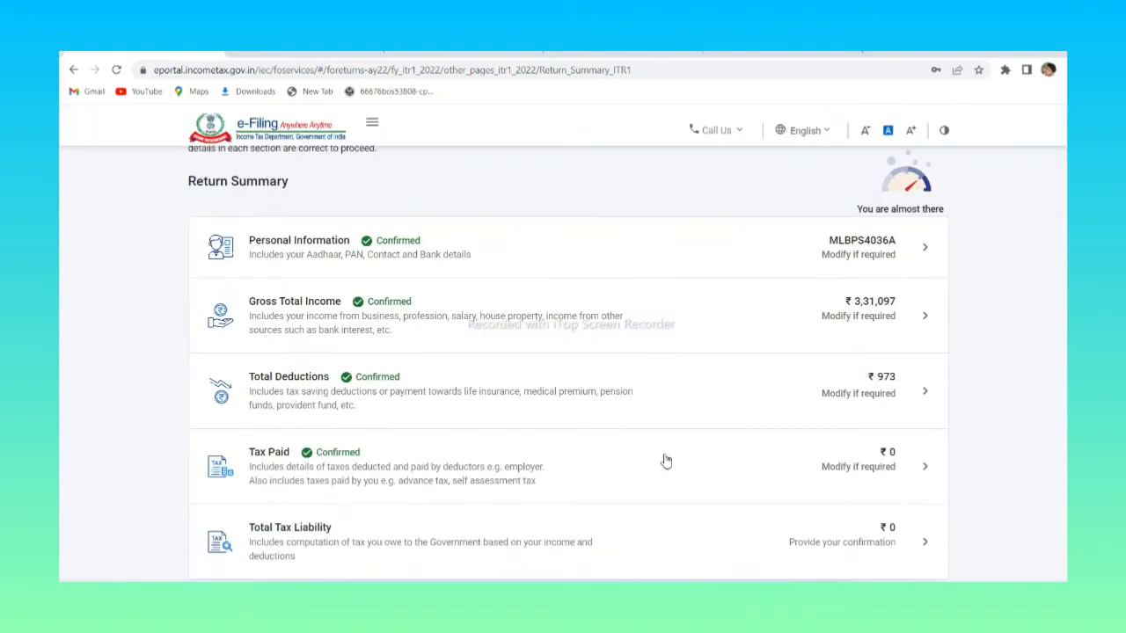
click(368, 399)
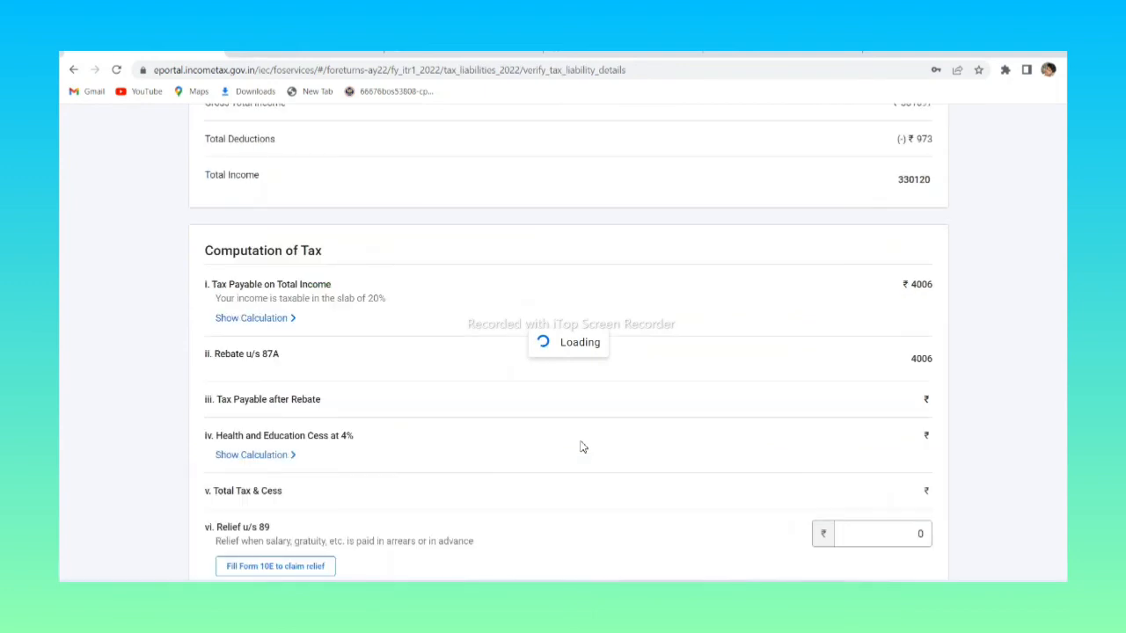
scroll(580, 447, down, 7)
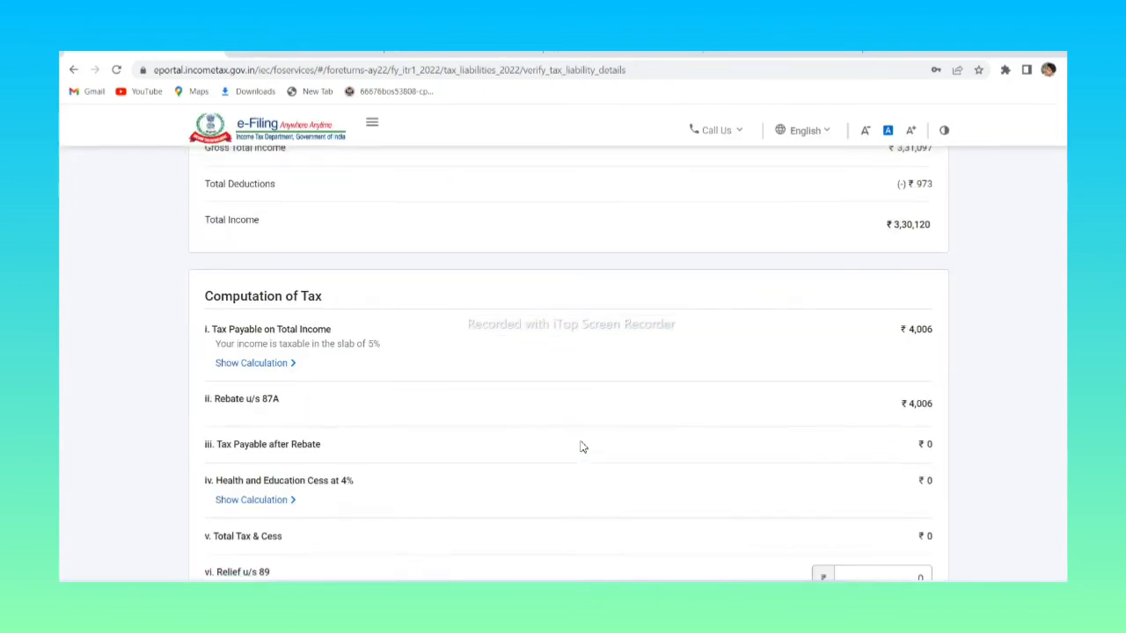
scroll(581, 446, up, 1)
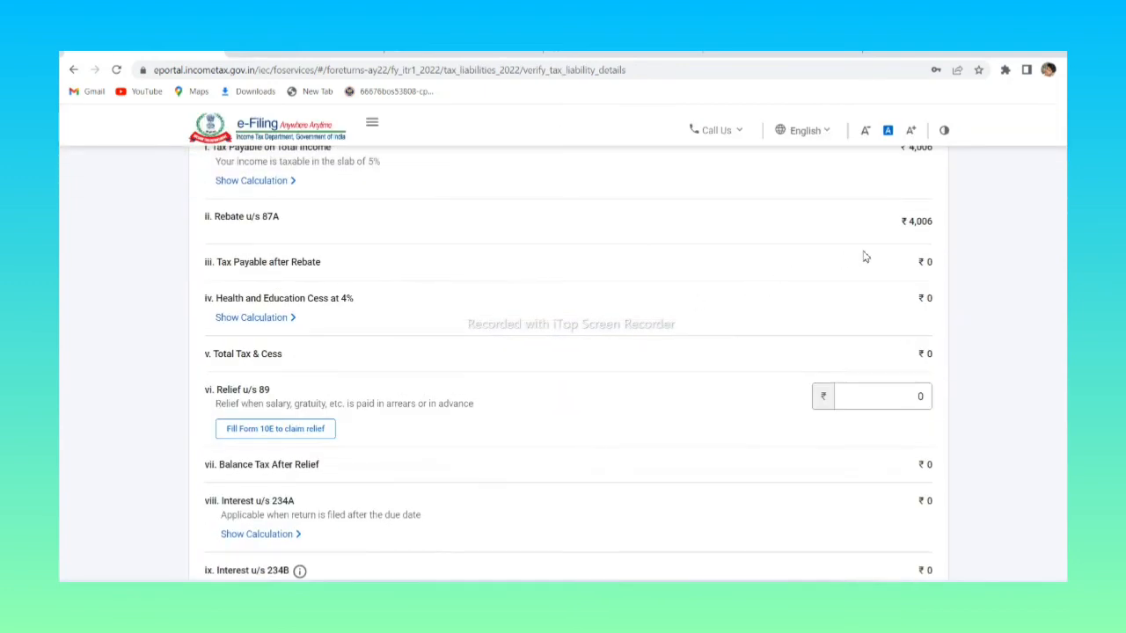
scroll(631, 275, down, 1)
scroll(631, 275, up, 2)
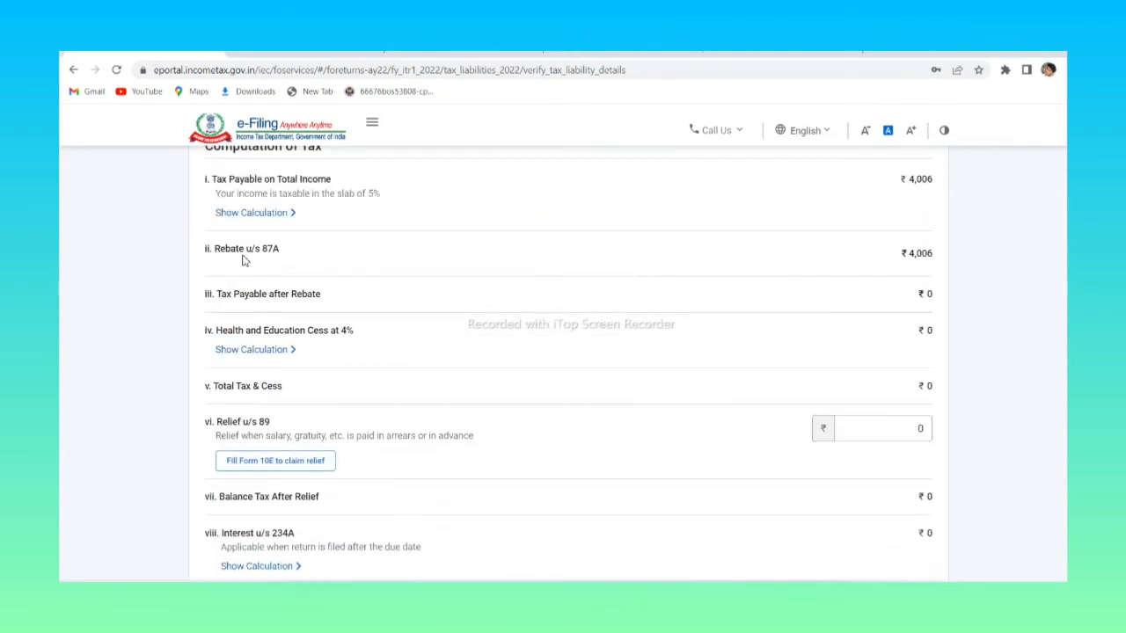
scroll(494, 262, down, 4)
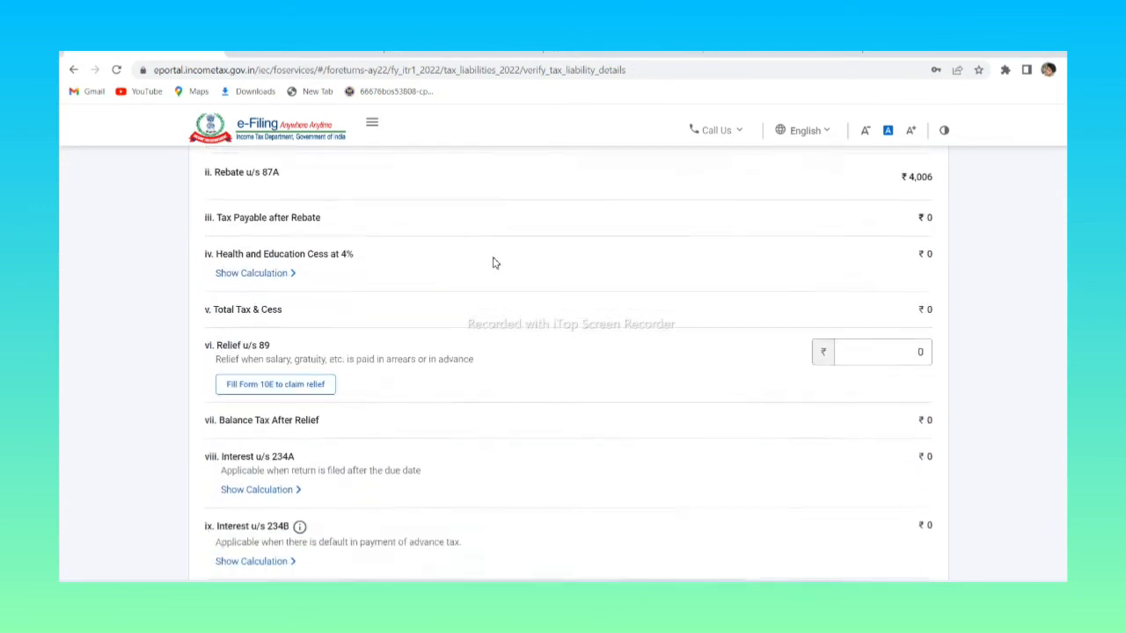
scroll(494, 262, down, 3)
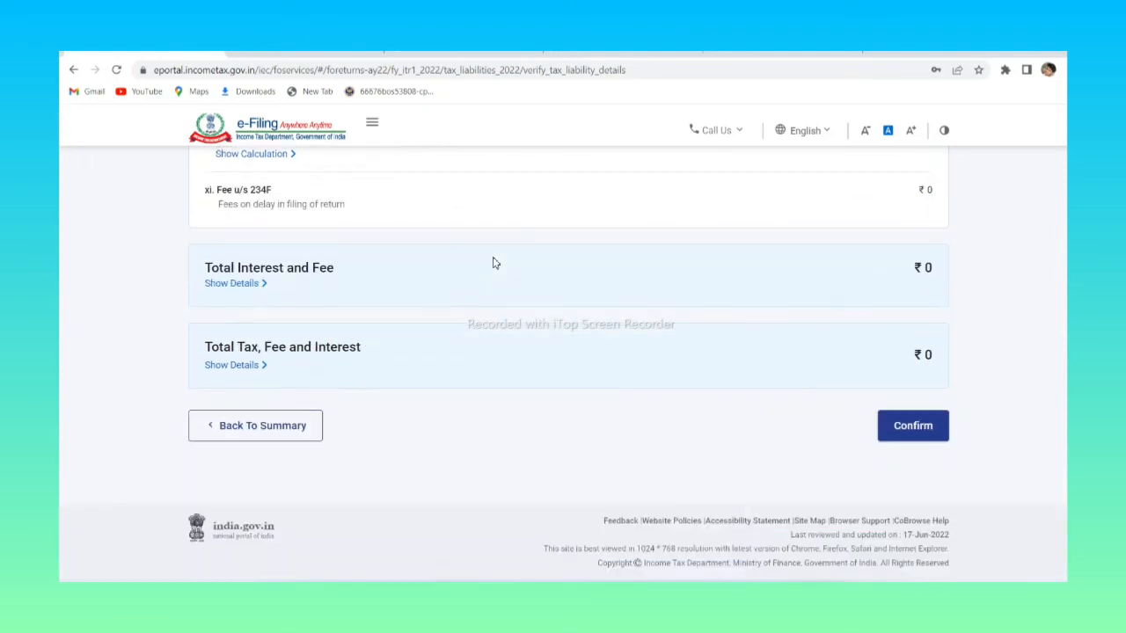
click(904, 427)
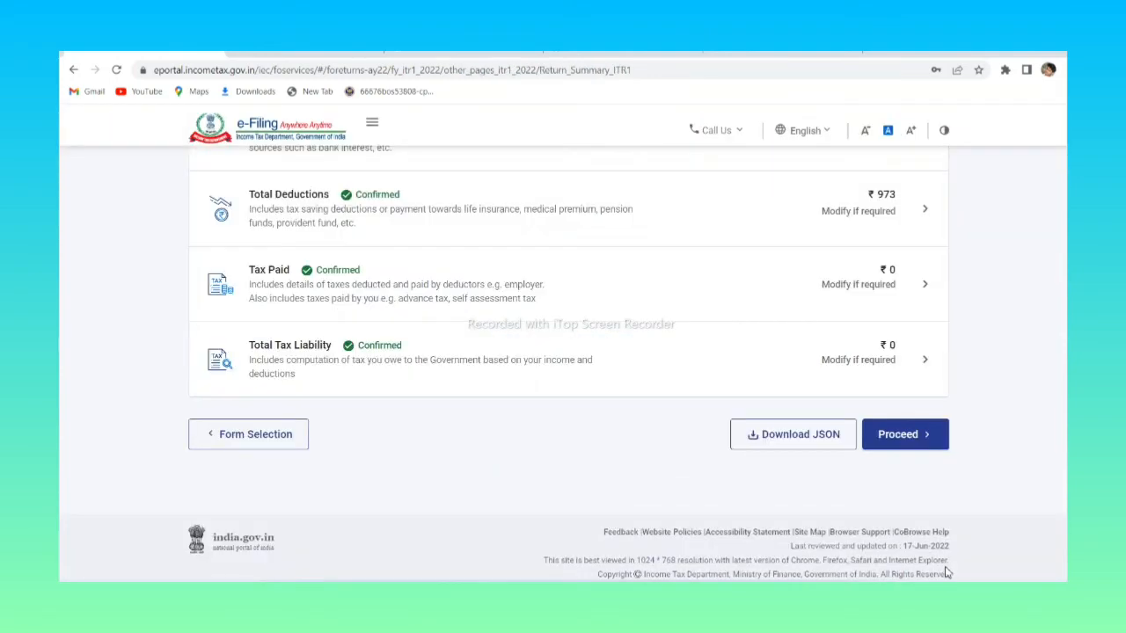
Check that all sections of the return summary are confirmed and proceed to the tax summary
scroll(683, 308, up, 3)
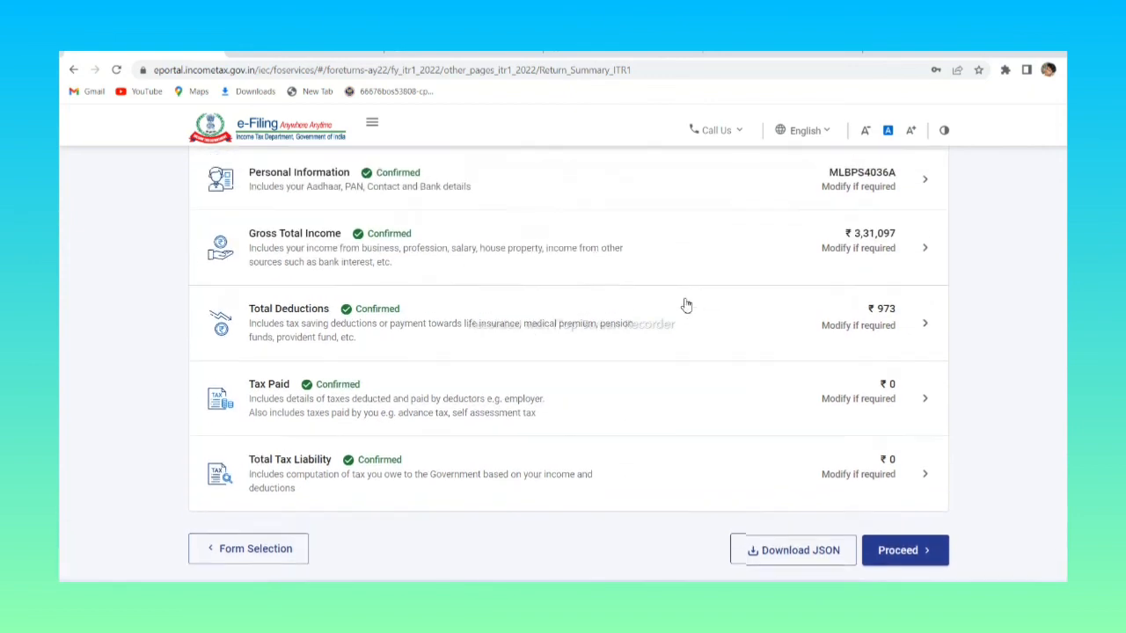
scroll(684, 306, down, 3)
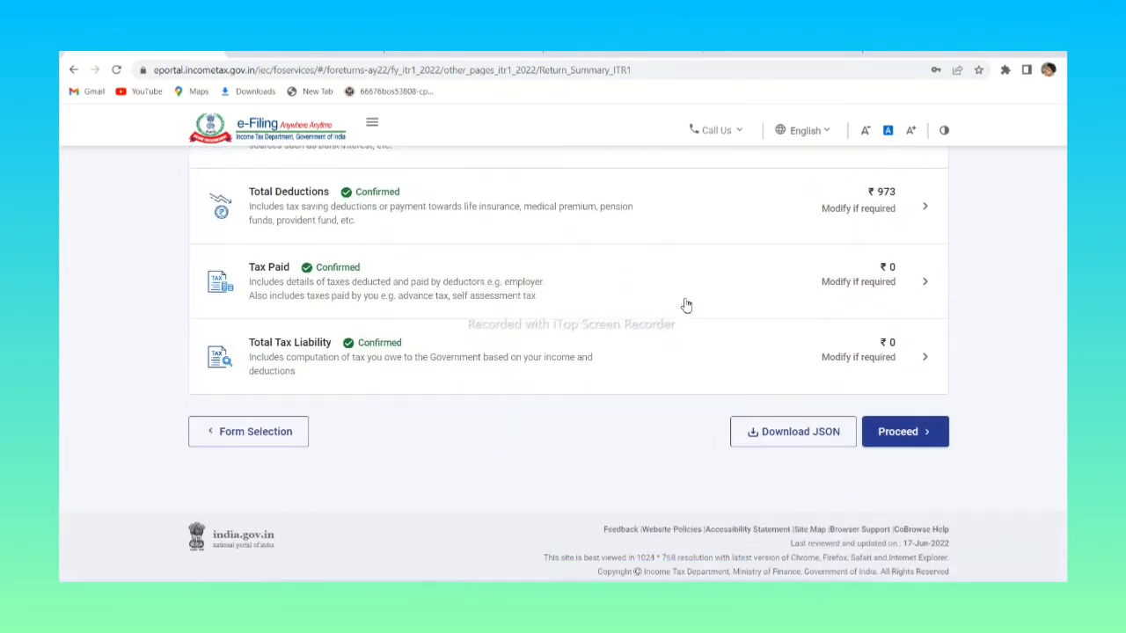
click(903, 423)
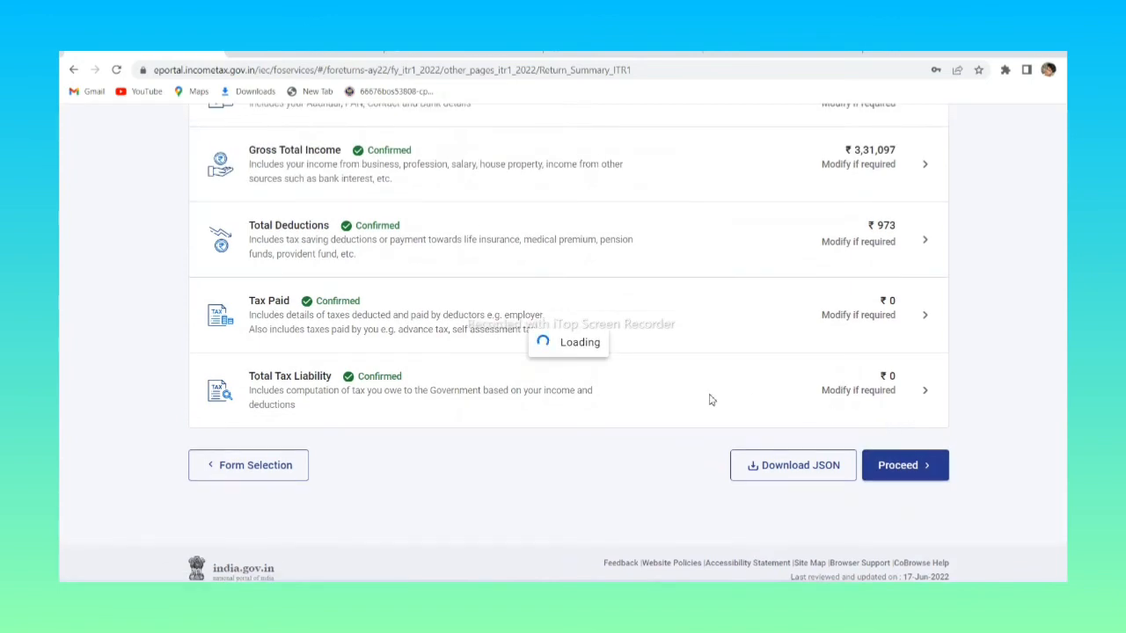
Expand the Gross Total Income and Total Deductions details in the taxable income calculation and review them
scroll(551, 425, down, 1)
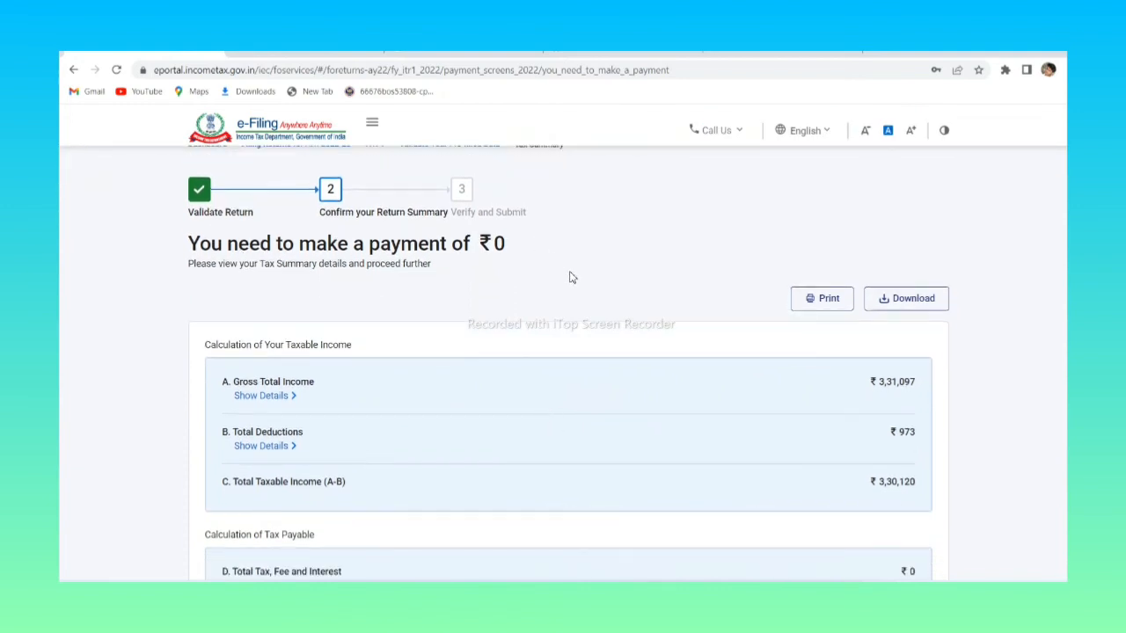
scroll(581, 286, down, 2)
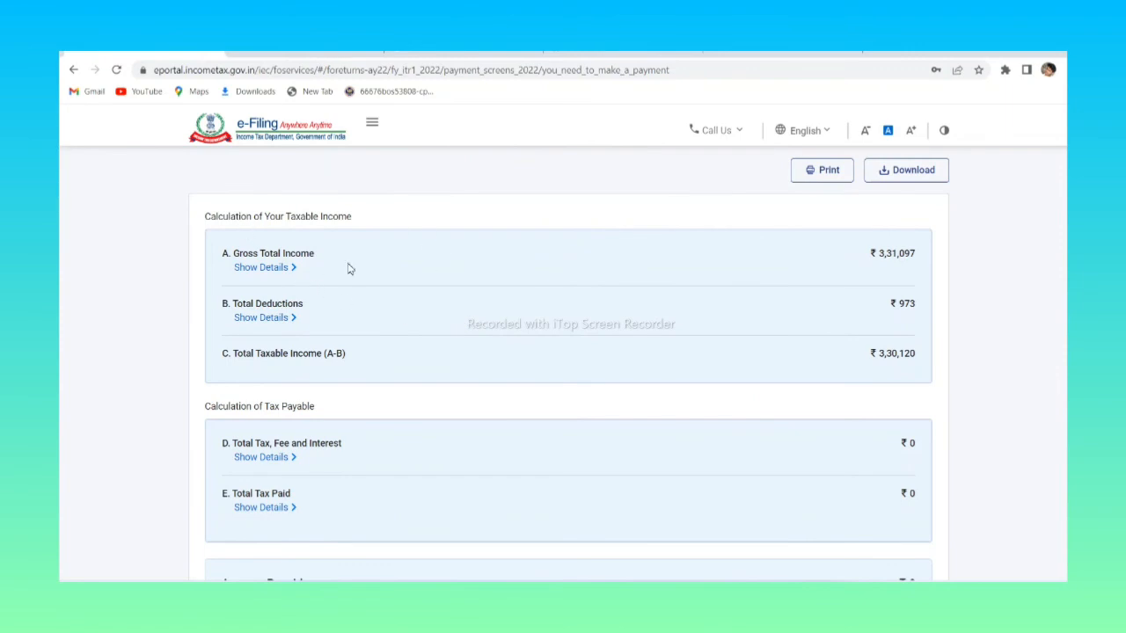
click(262, 268)
scroll(311, 358, down, 2)
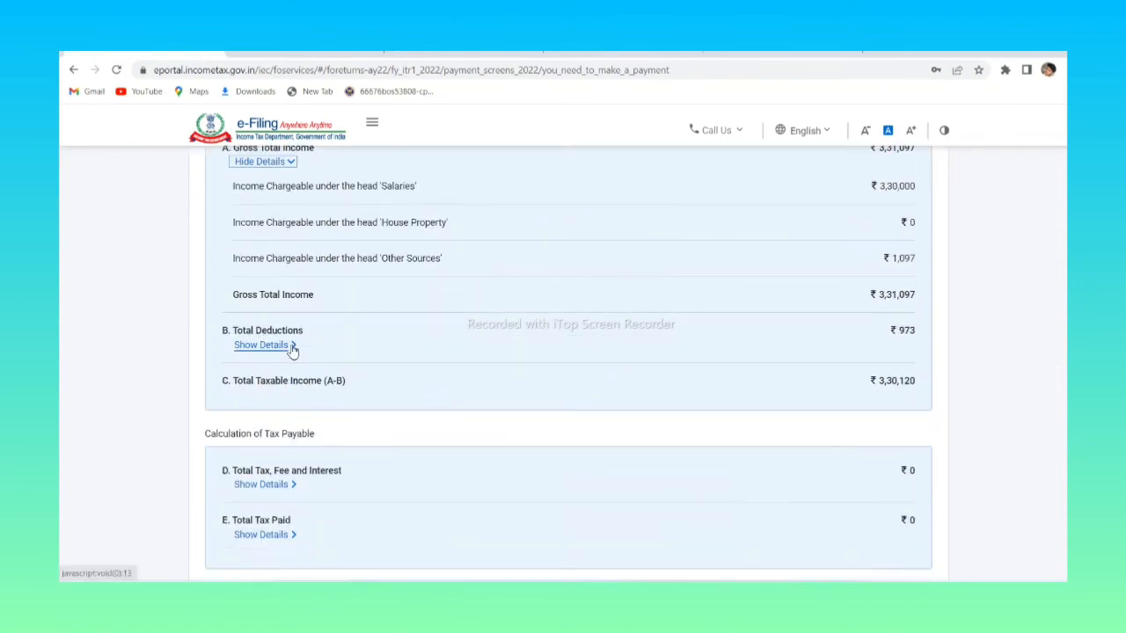
click(291, 349)
scroll(291, 317, down, 1)
Expand and review the details of Total Tax, Fee and Interest, Total Tax Paid and Amount Payable, then recheck the summary above
scroll(289, 278, down, 8)
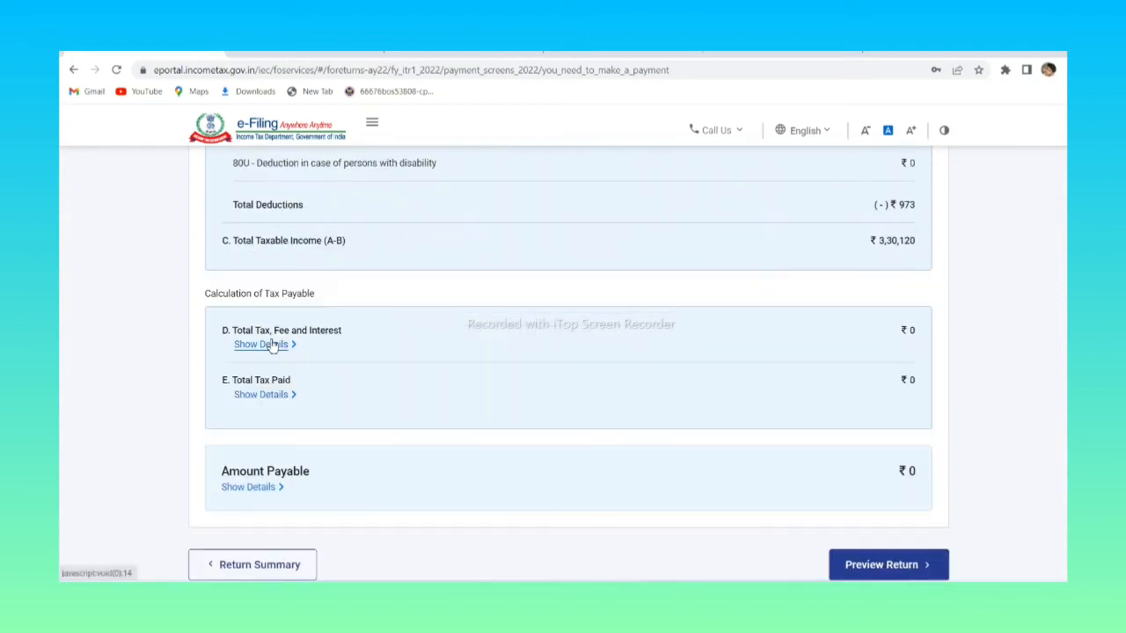
click(274, 343)
scroll(301, 385, down, 2)
scroll(280, 396, down, 3)
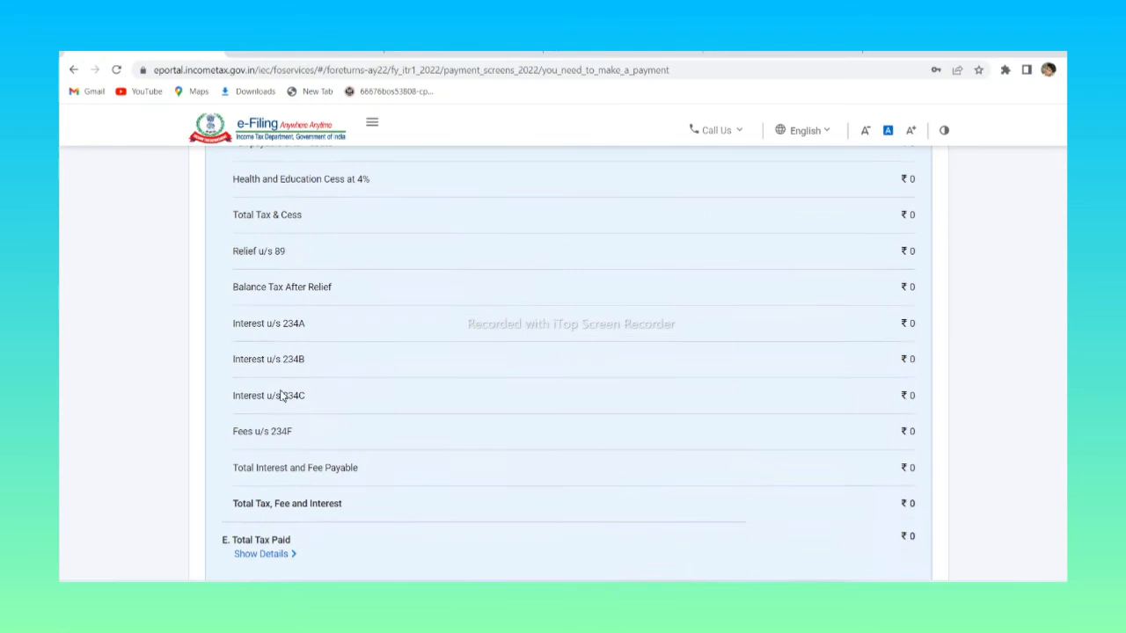
click(272, 391)
scroll(274, 391, down, 2)
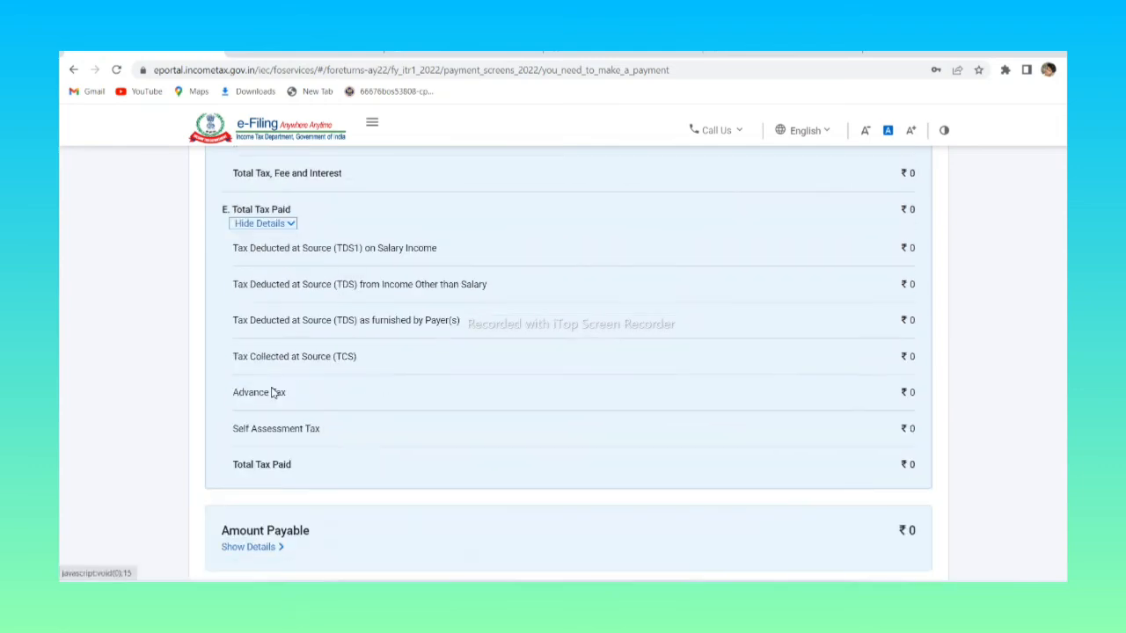
scroll(280, 273, down, 2)
click(255, 349)
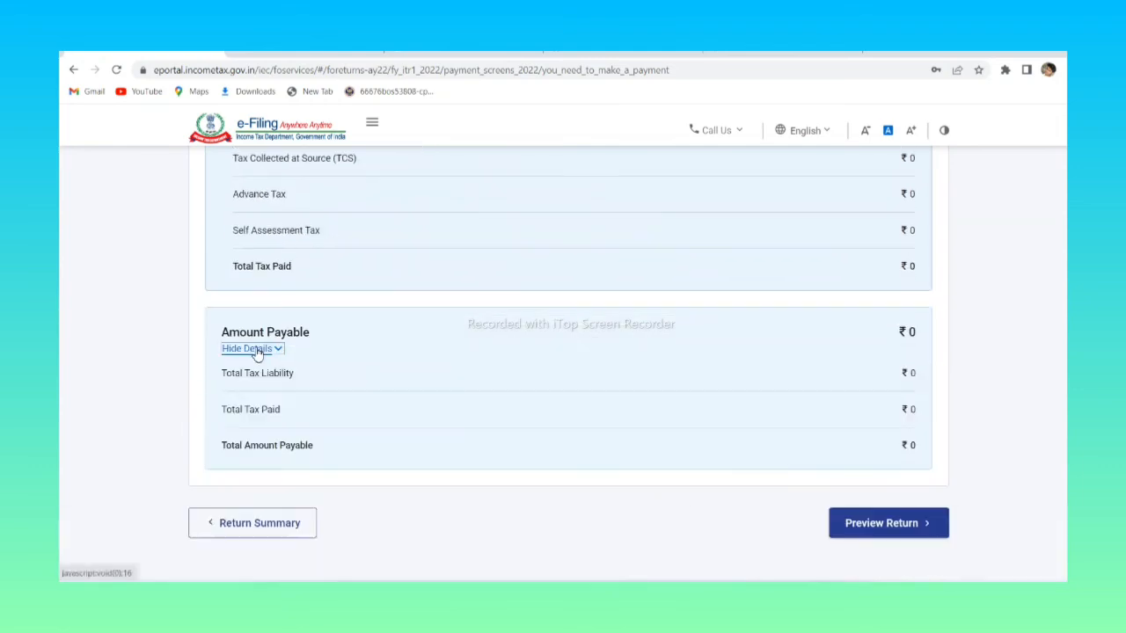
scroll(369, 364, down, 1)
scroll(369, 364, up, 10)
scroll(369, 365, up, 10)
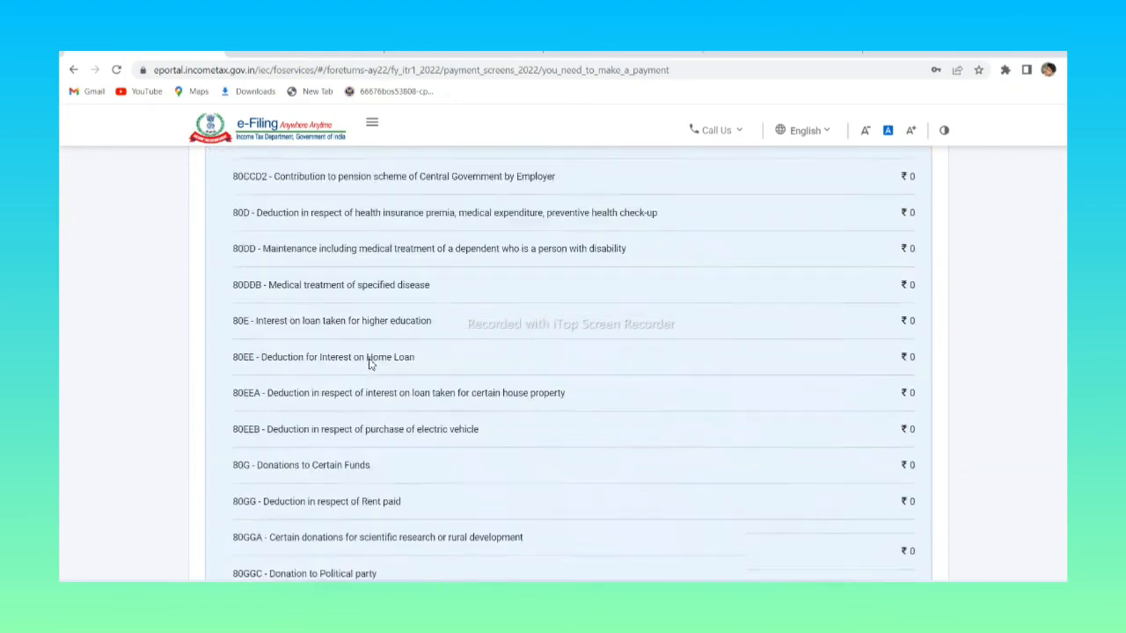
Proceed from the tax summary to Preview and Submit, accept the declaration in the capacity of Self, and open the return preview
scroll(613, 432, down, 15)
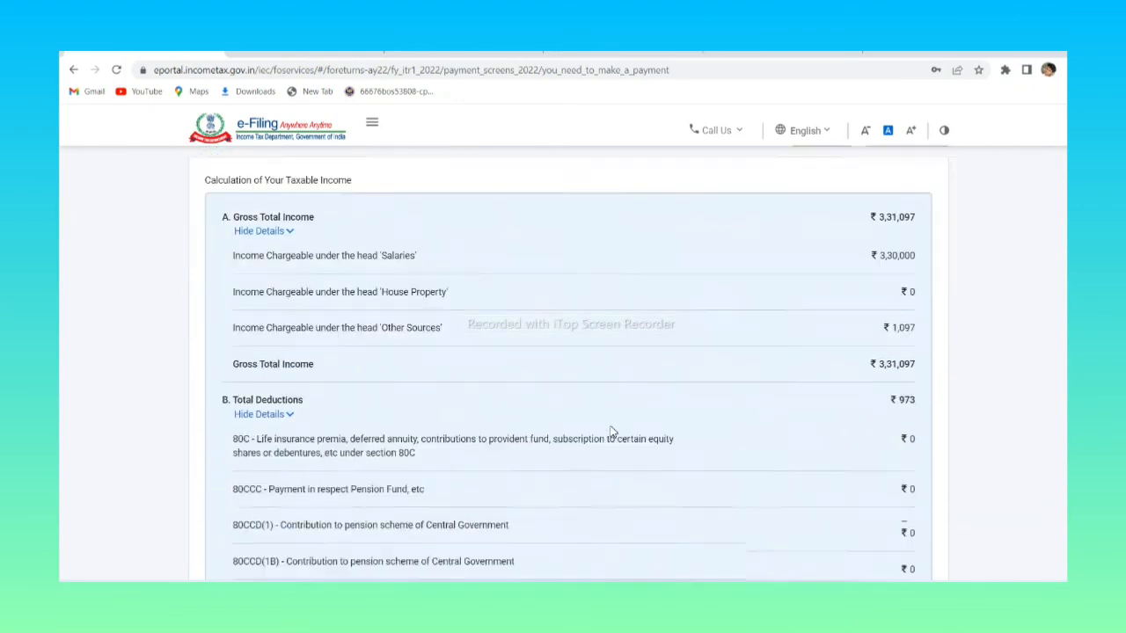
scroll(613, 433, down, 5)
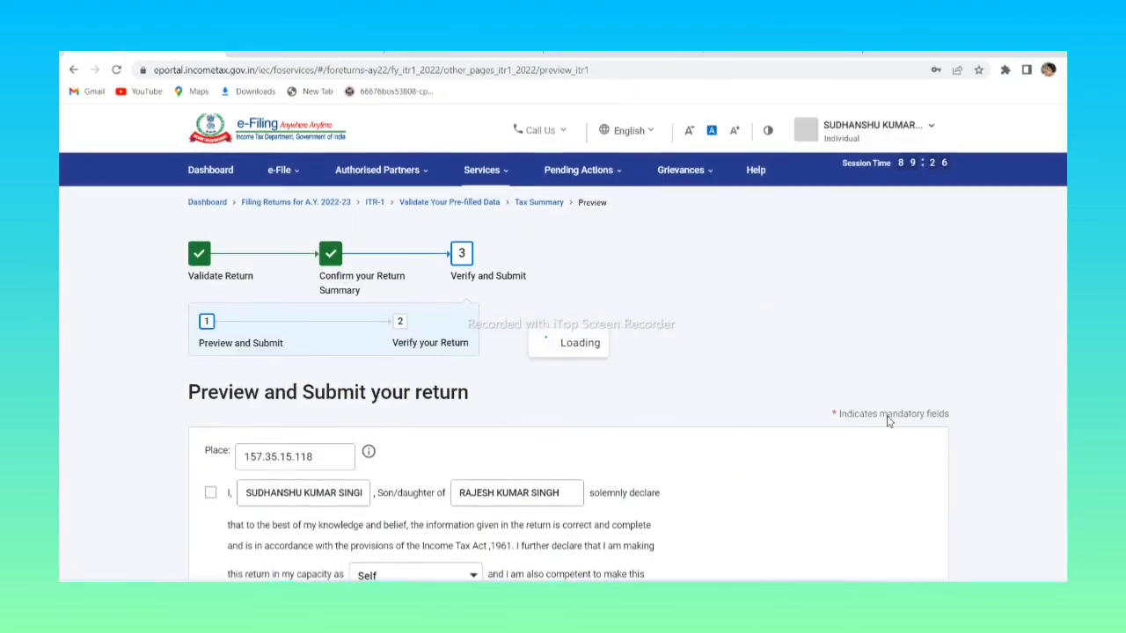
scroll(576, 470, down, 1)
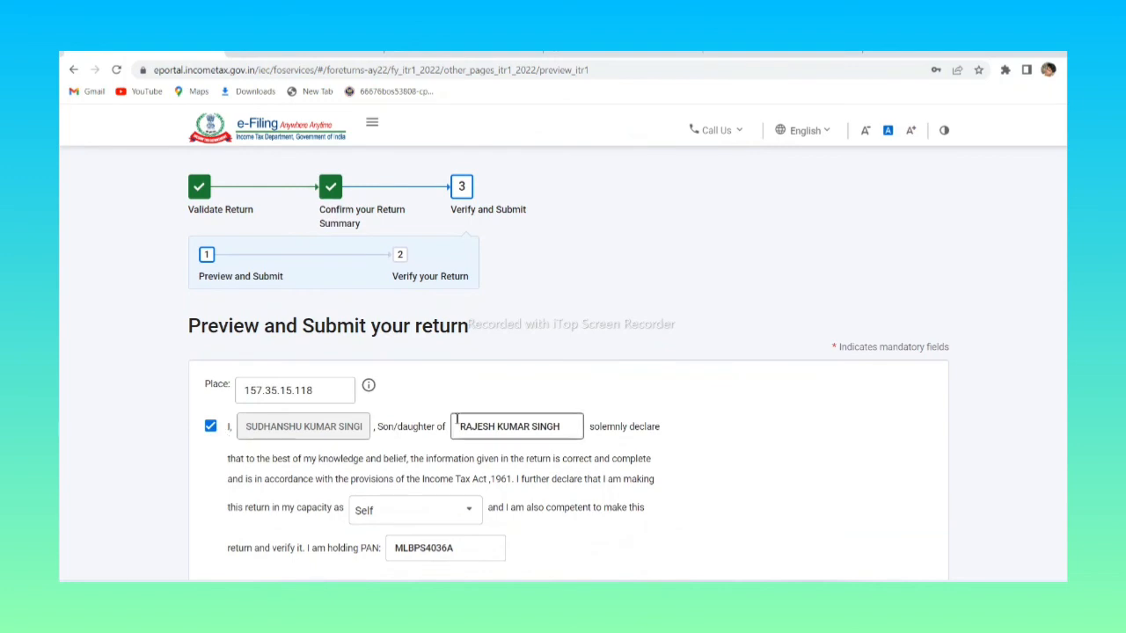
scroll(456, 421, down, 5)
click(852, 420)
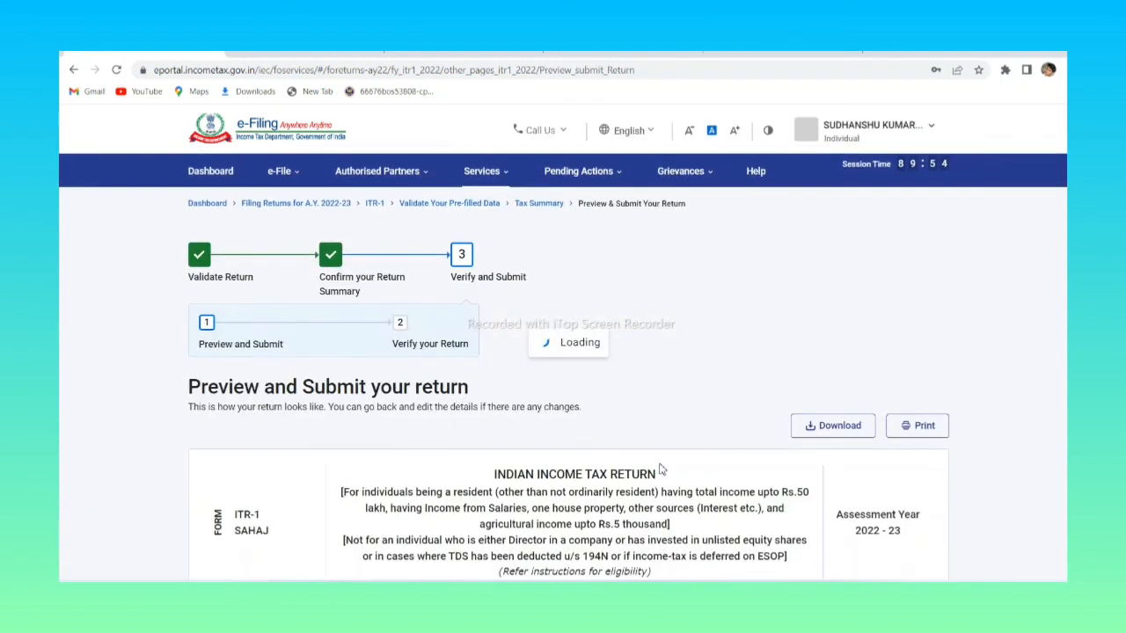
Review the full ITR-1 preview from general information to the verification declaration and proceed to validation
scroll(661, 469, down, 4)
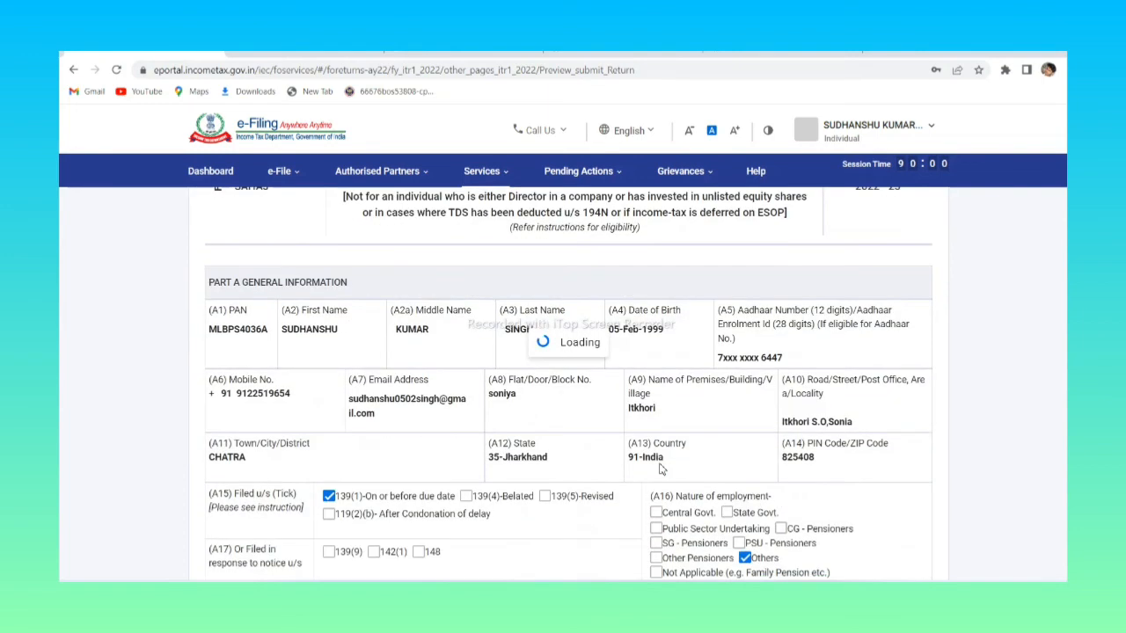
scroll(661, 468, down, 8)
scroll(661, 468, down, 1)
scroll(661, 469, down, 10)
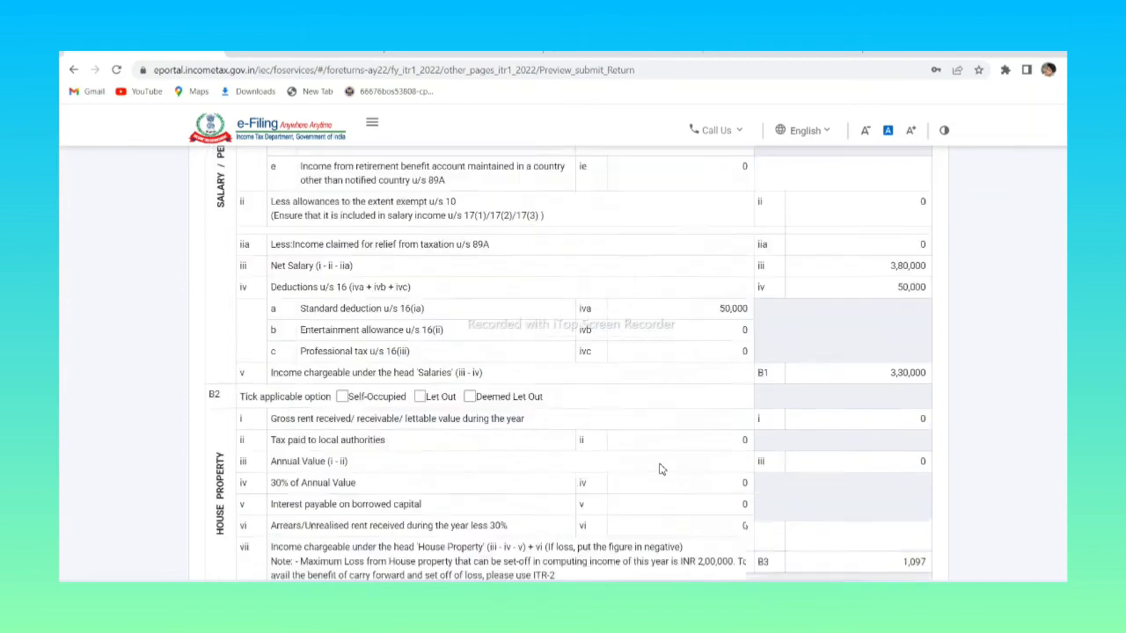
scroll(661, 469, down, 10)
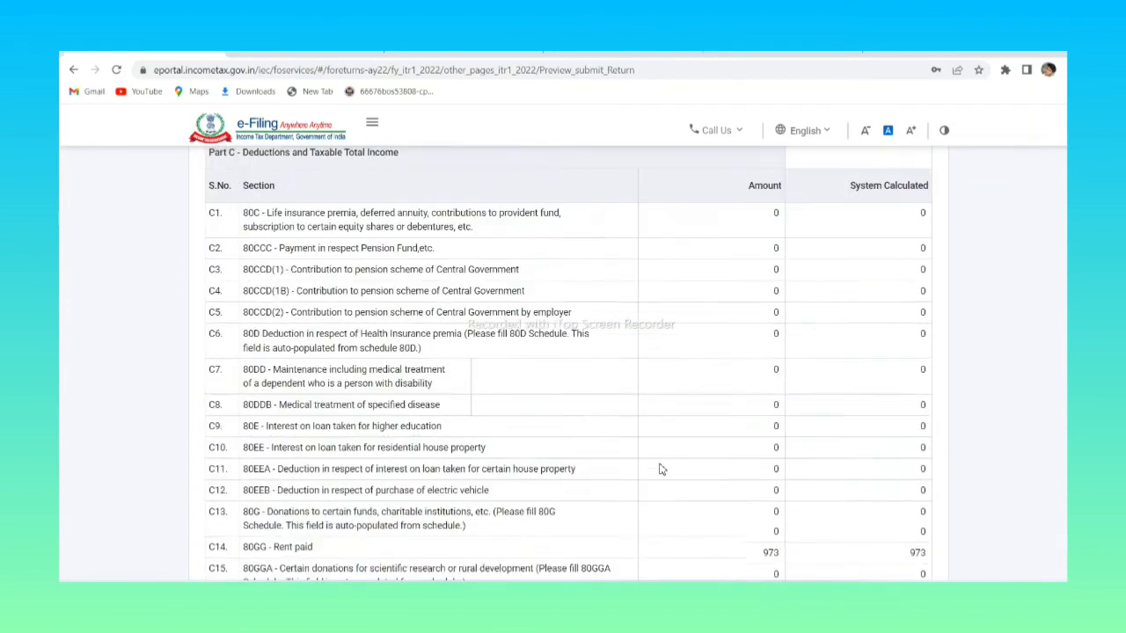
scroll(661, 469, down, 12)
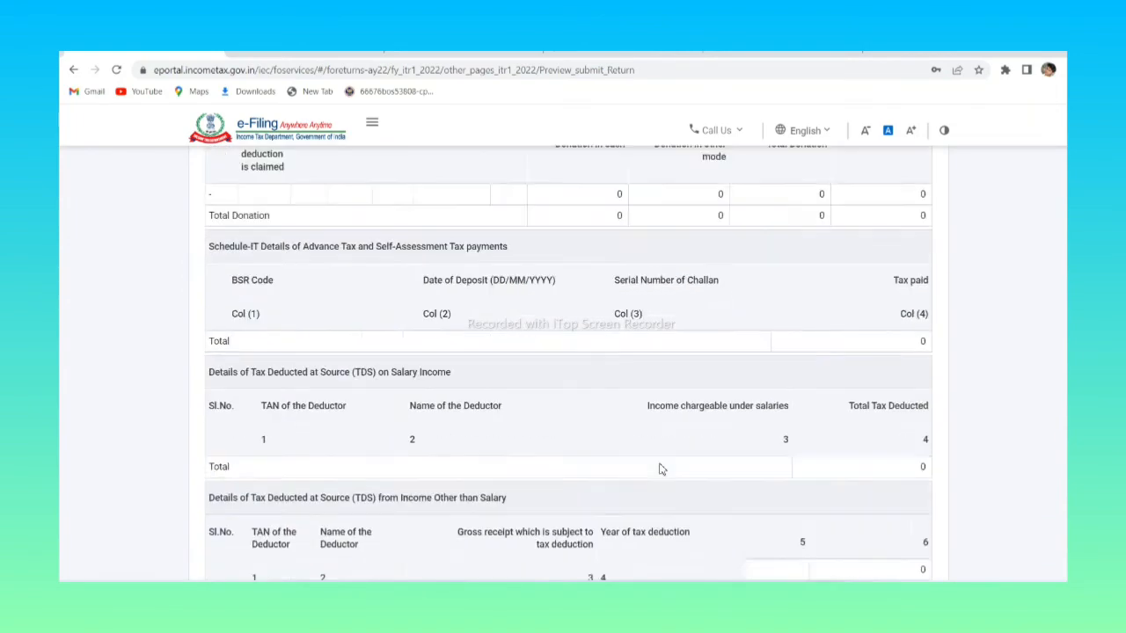
scroll(661, 469, down, 10)
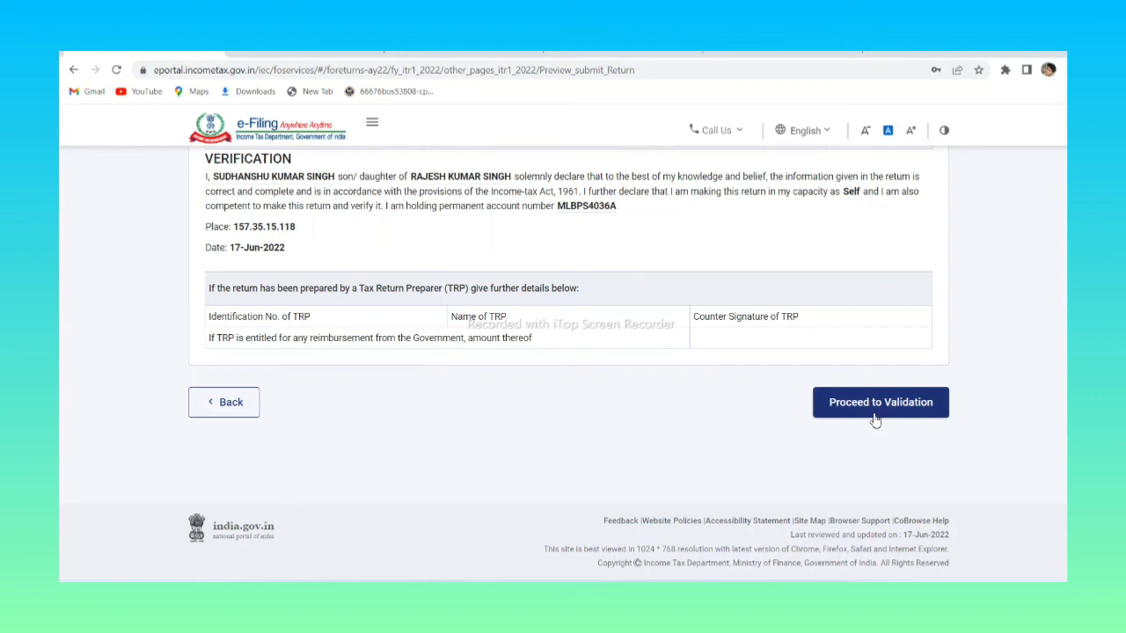
click(875, 420)
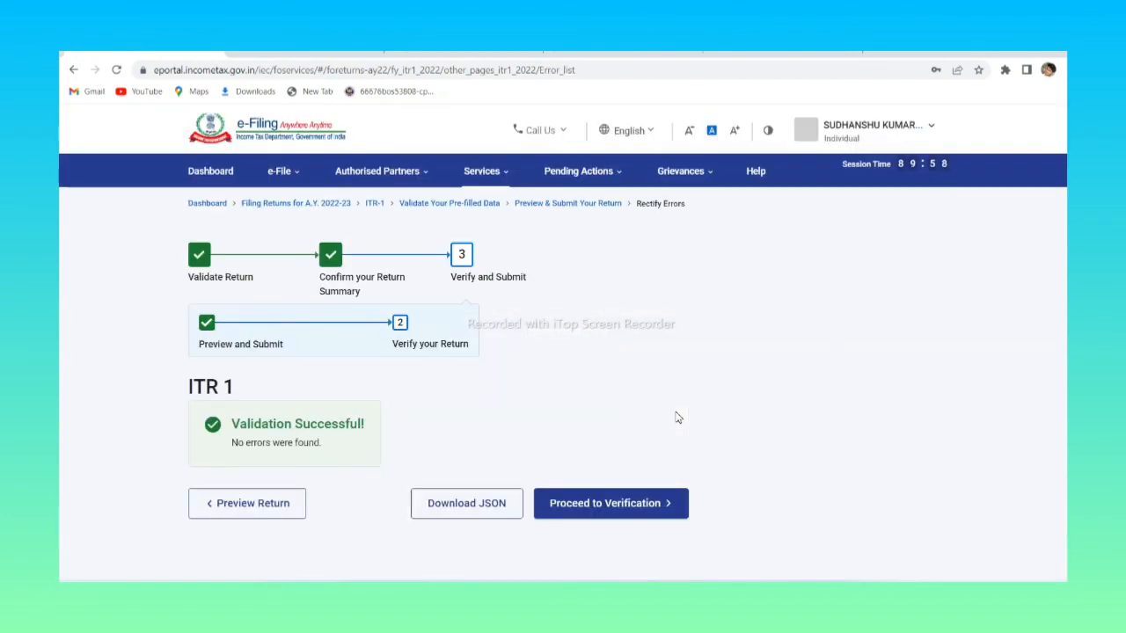
Proceed from validation to verification and continue with e-Verify Now as the verification method
click(593, 510)
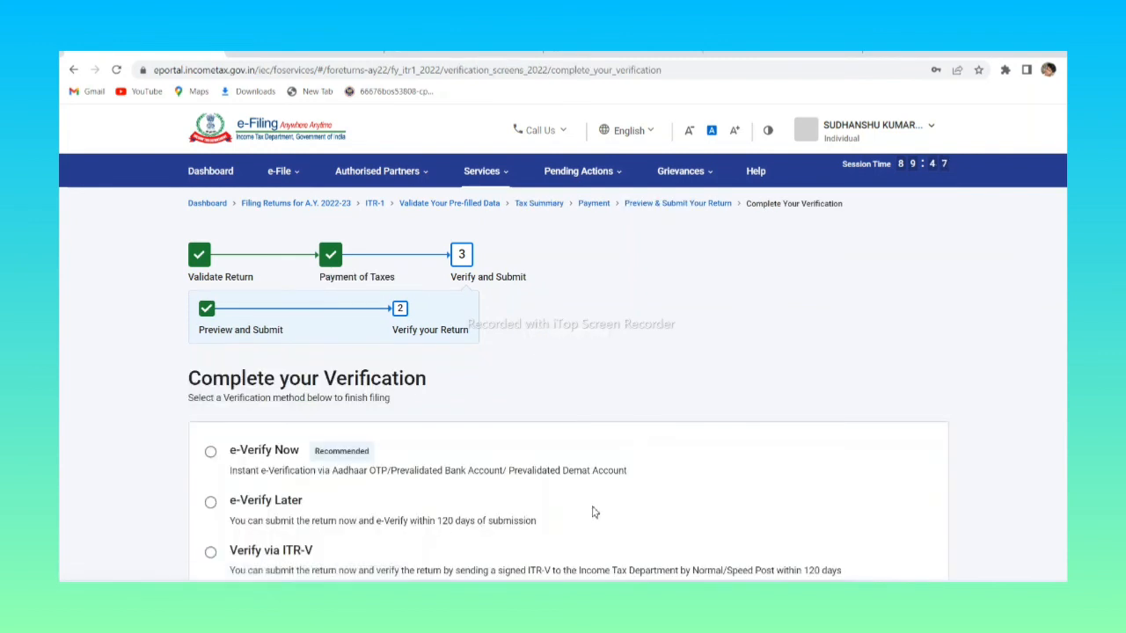
scroll(490, 496, down, 2)
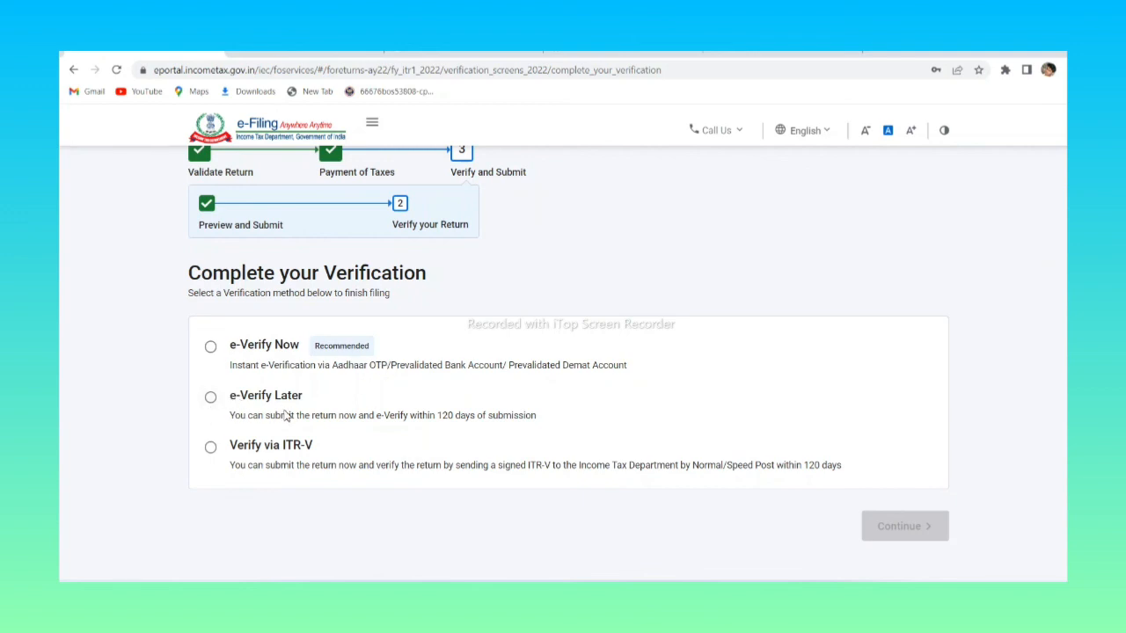
click(211, 348)
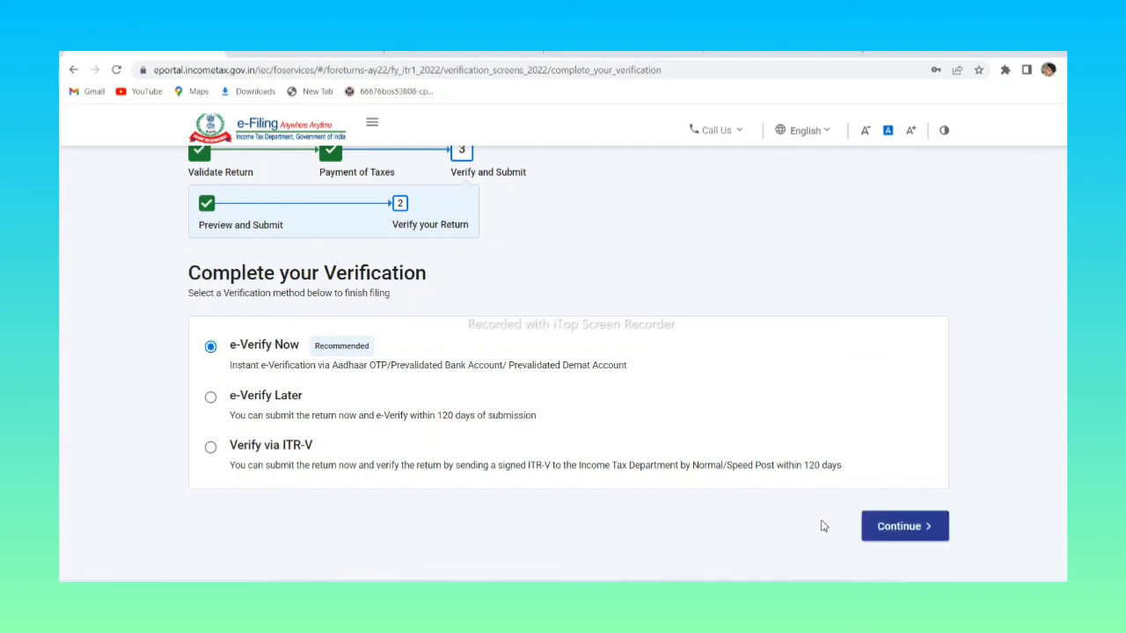
click(897, 526)
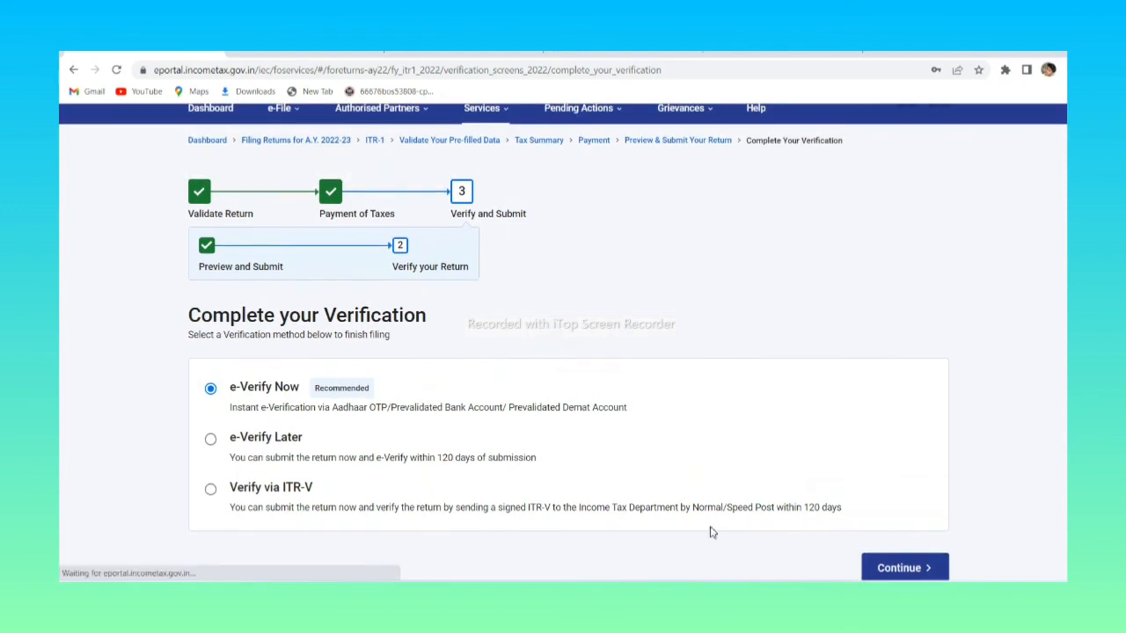
Choose e-verification by OTP on the Aadhaar-registered mobile number, agree to validate the Aadhaar details, and generate the Aadhaar OTP
scroll(395, 492, down, 2)
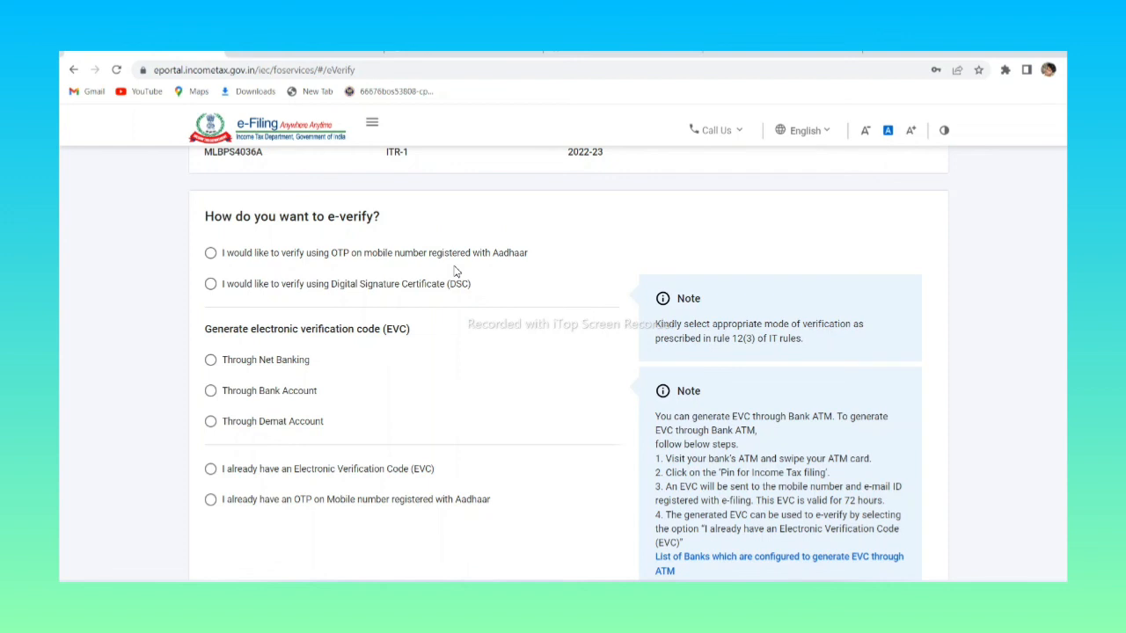
click(210, 253)
scroll(498, 361, down, 2)
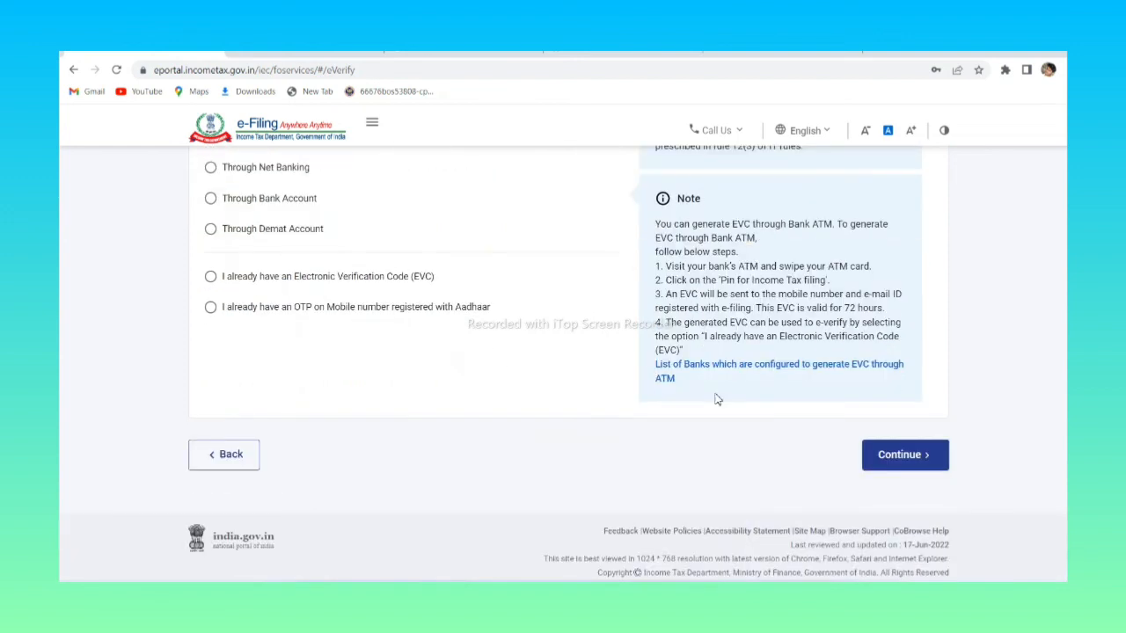
click(904, 454)
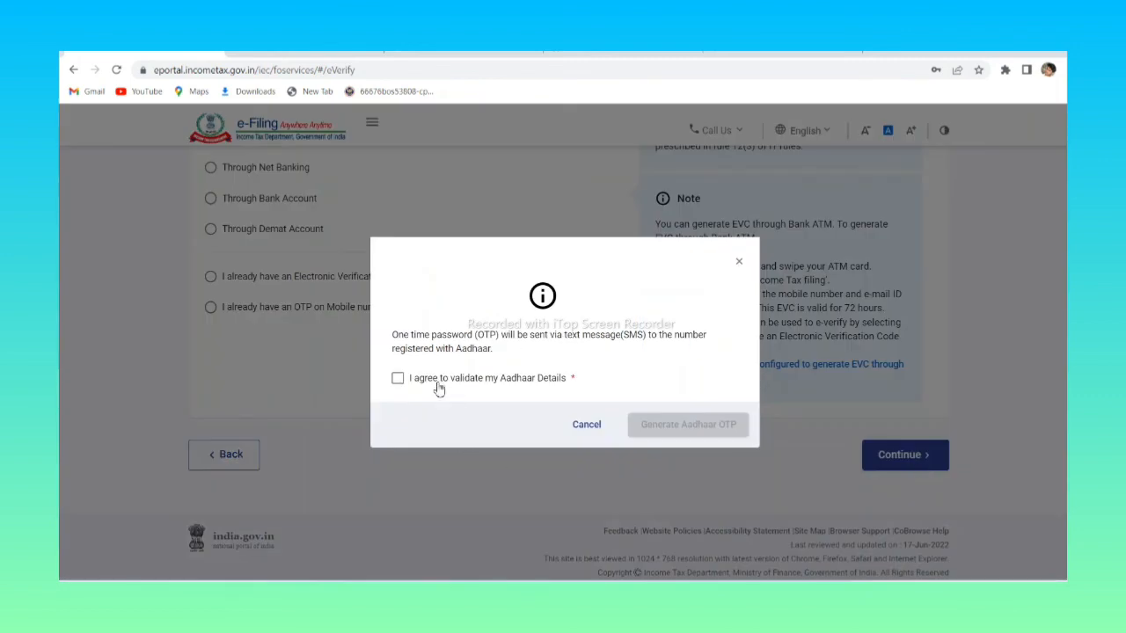
click(397, 378)
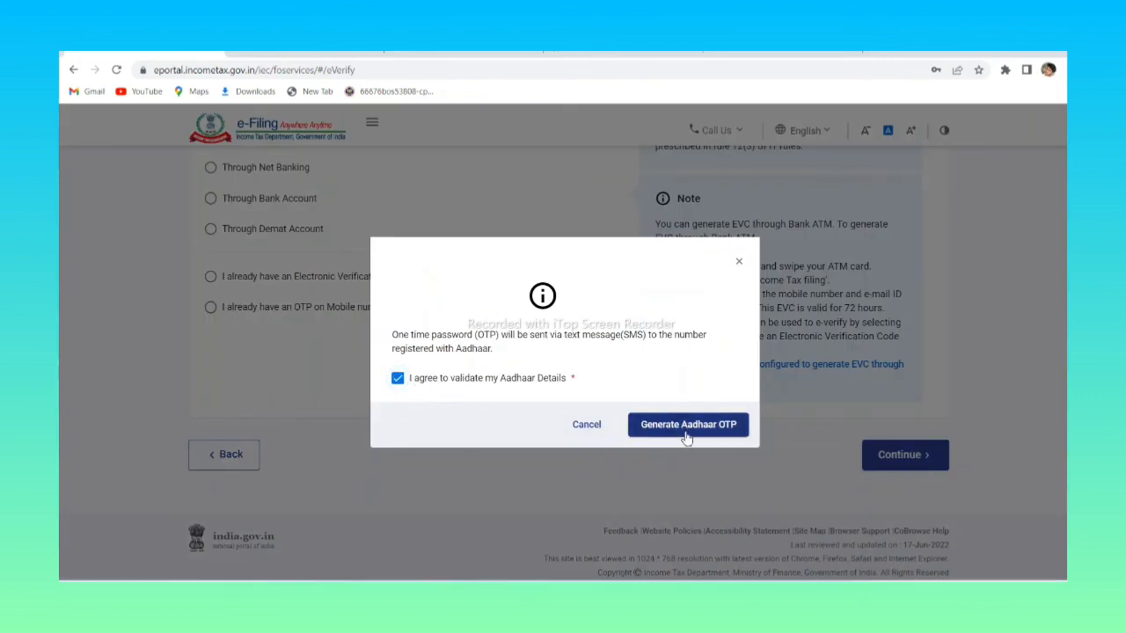
click(686, 433)
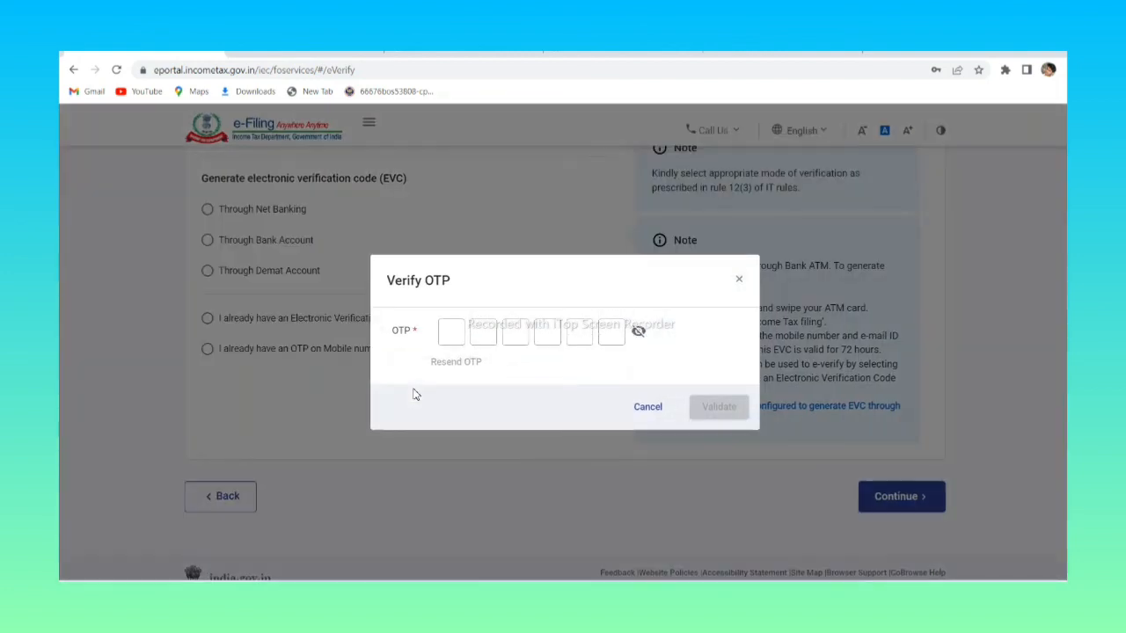
Cancel the OTP entry without entering a code and look over the e-verification options and return details
click(458, 332)
click(649, 407)
scroll(497, 394, up, 5)
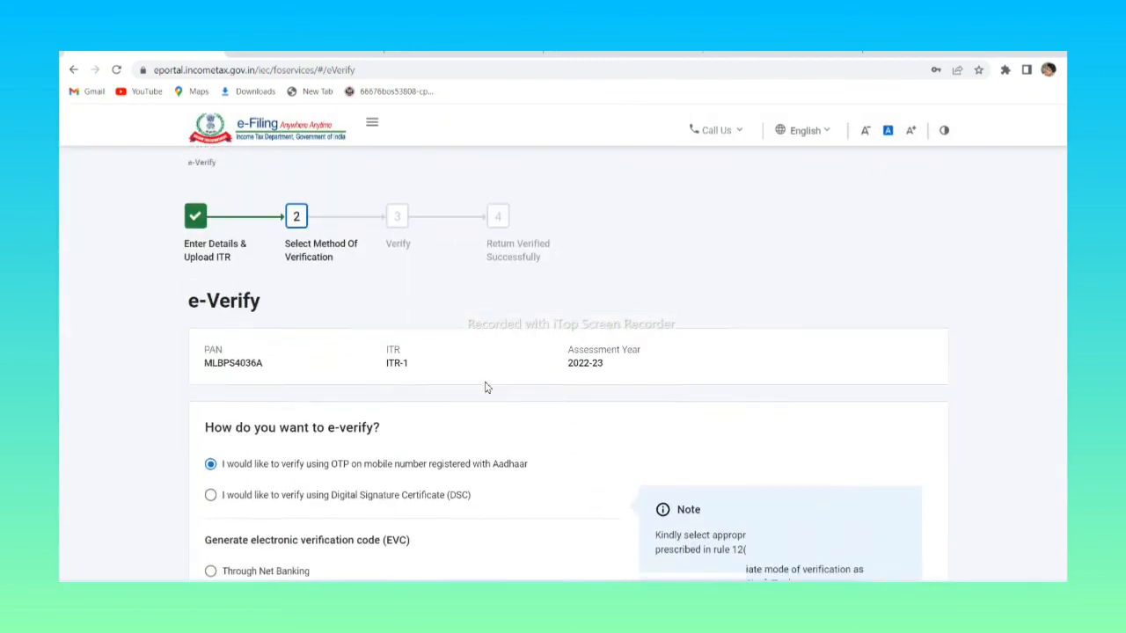
scroll(484, 387, down, 5)
scroll(485, 387, up, 4)
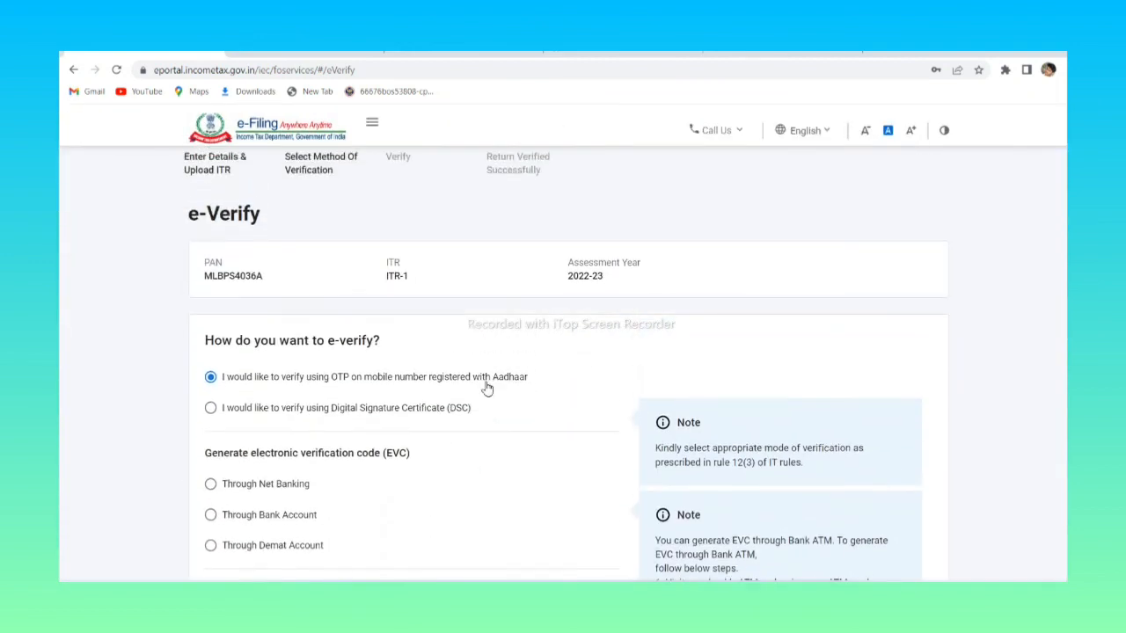
scroll(486, 388, up, 2)
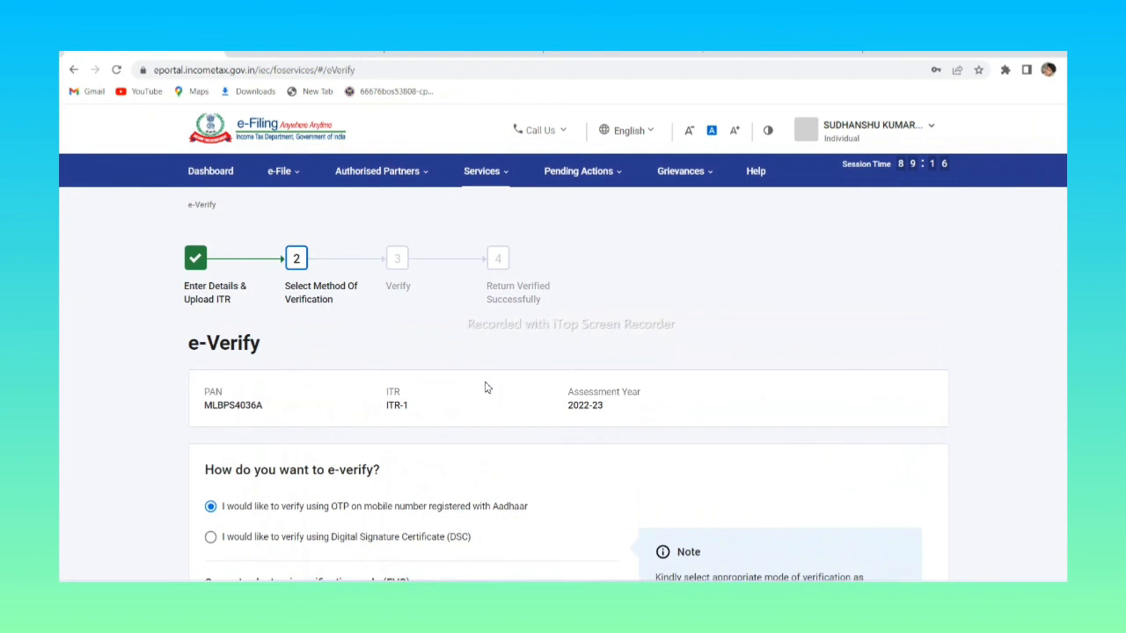